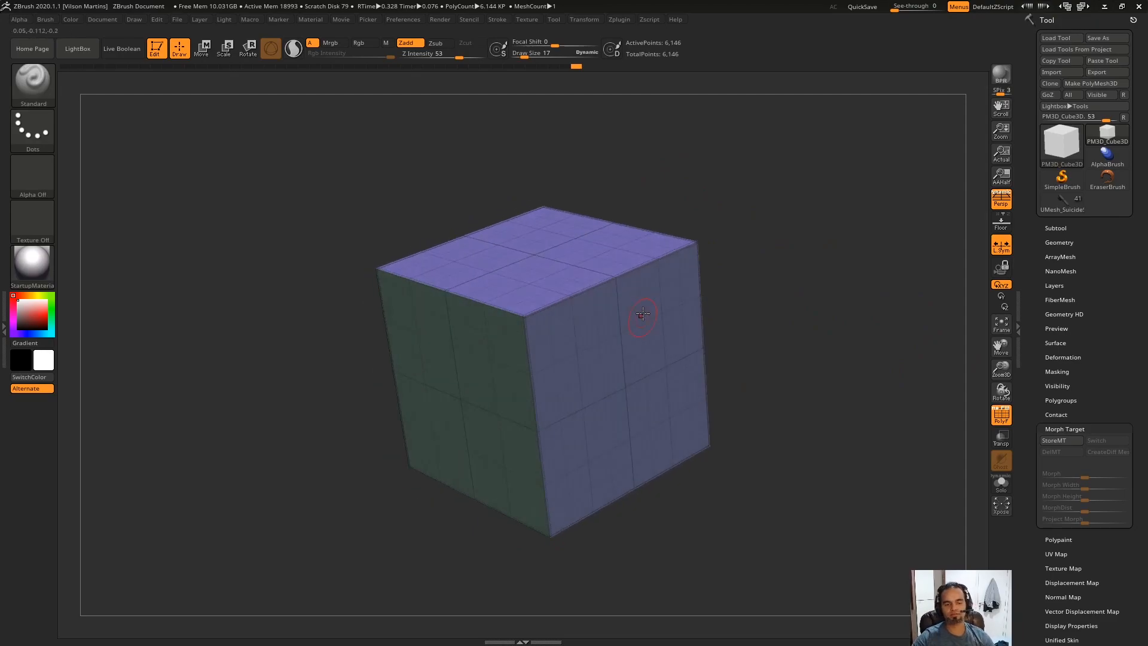
Inspect the cube from several angles with the polyframe display switched off and on again.
{"action": "right_click_drag", "start_coordinate": [584, 448], "coordinate": [647, 362], "text": "alt"}
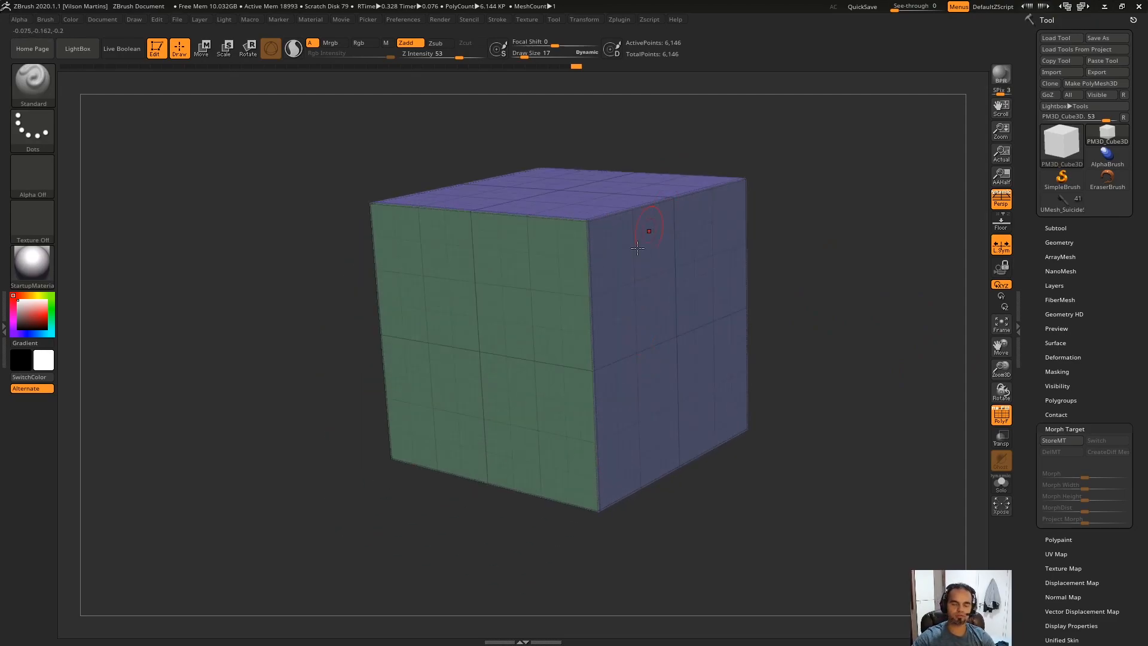
{"action": "mouse_move", "coordinate": [550, 336]}
{"action": "right_mouse_down"}
{"action": "mouse_move", "coordinate": [644, 366]}
{"action": "mouse_move", "coordinate": [576, 308]}
{"action": "mouse_move", "coordinate": [598, 266]}
{"action": "right_mouse_up"}
{"action": "mouse_move", "coordinate": [477, 355]}
{"action": "right_mouse_down"}
{"action": "mouse_move", "coordinate": [575, 376]}
{"action": "mouse_move", "coordinate": [797, 277]}
{"action": "mouse_move", "coordinate": [804, 261]}
{"action": "mouse_move", "coordinate": [714, 304]}
{"action": "right_mouse_up"}
{"action": "key", "text": "shift+f"}
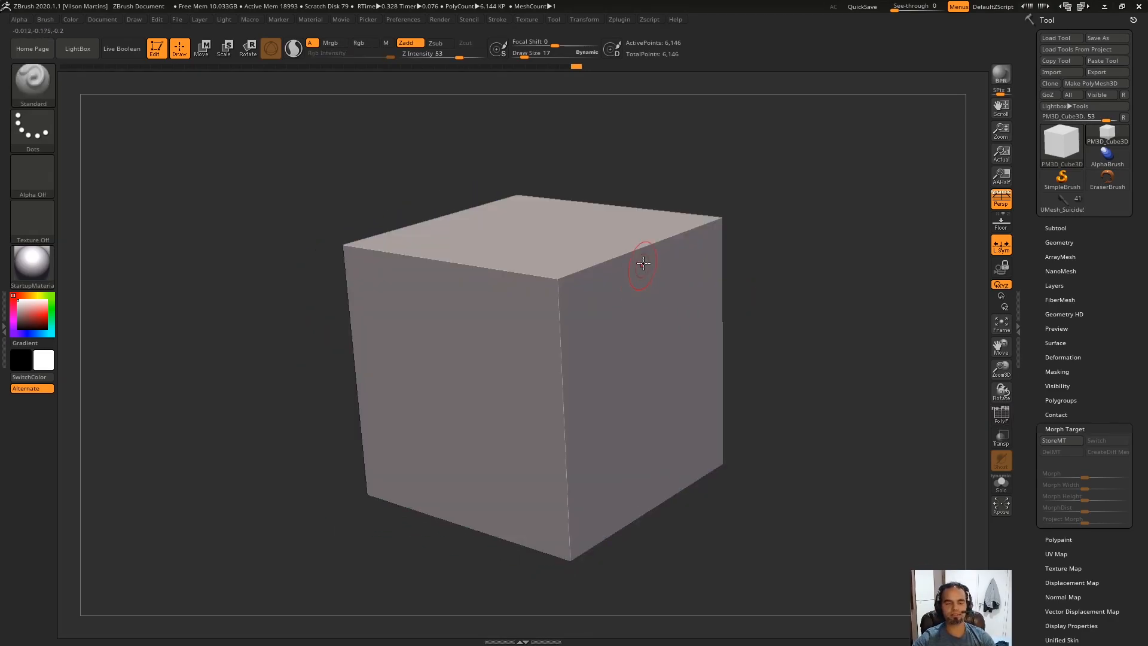
{"action": "right_click_drag", "start_coordinate": [576, 293], "coordinate": [594, 259]}
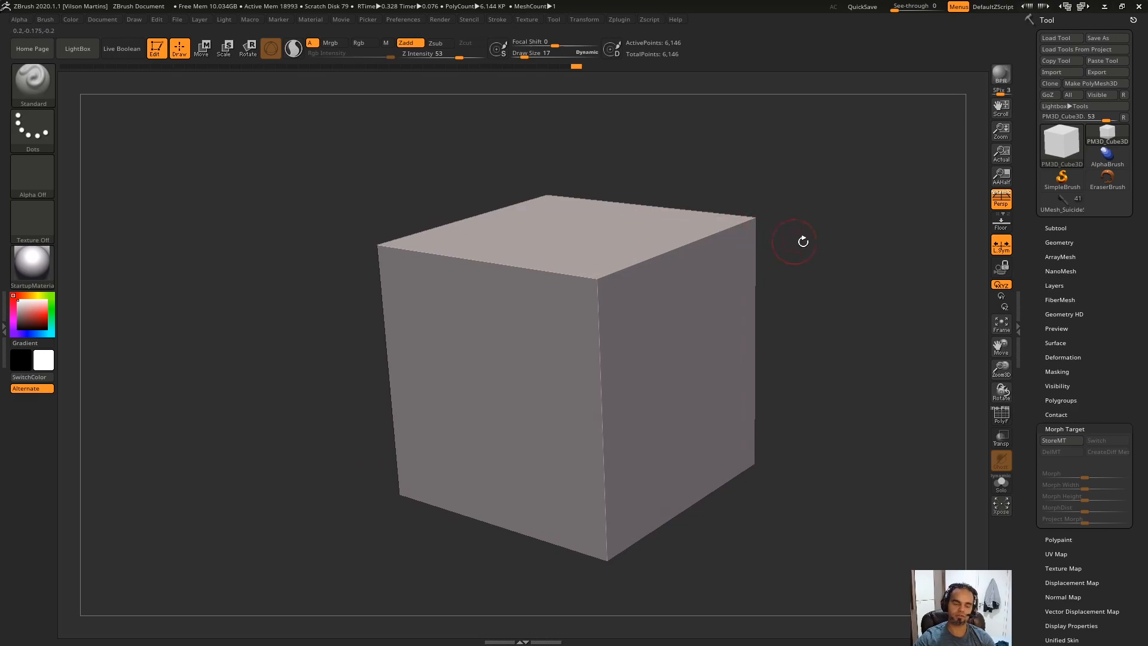
{"action": "key", "text": "shift+f"}
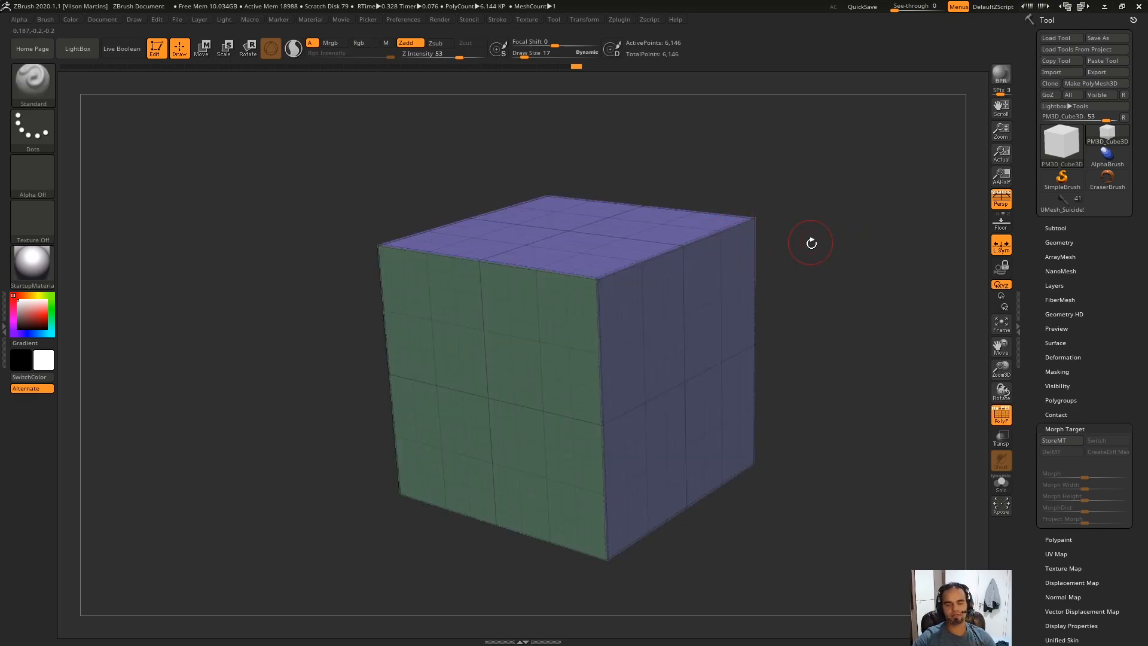
Store a morph target of the plain cube and sculpt a raised ring on one side face.
{"action": "left_click", "coordinate": [1068, 441]}
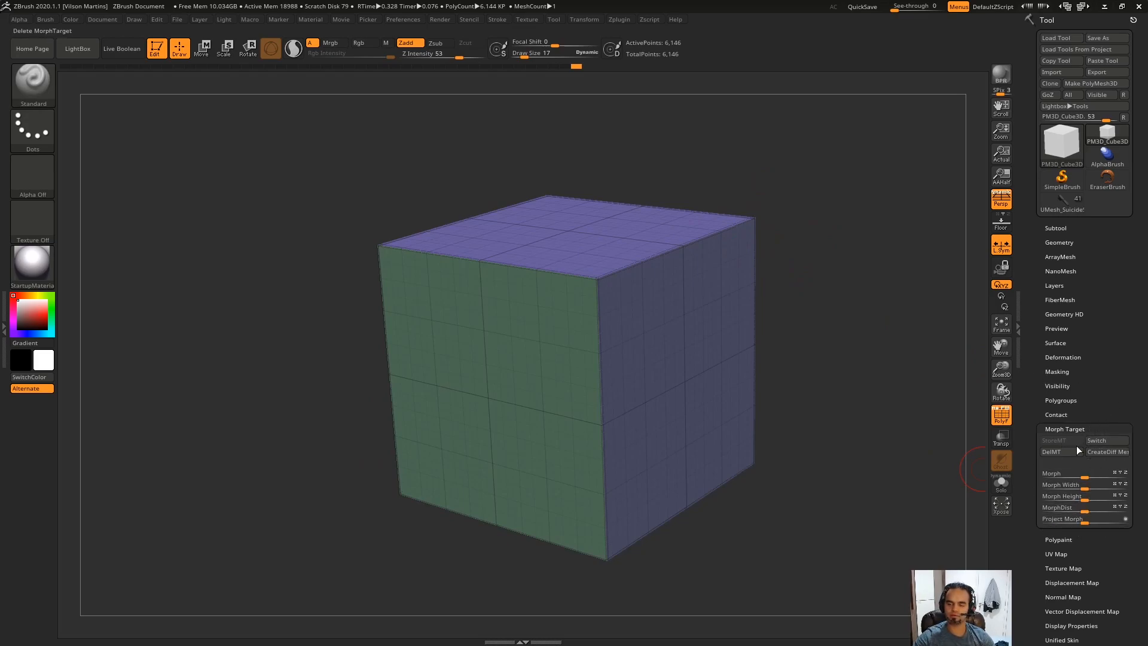
{"action": "mouse_move", "coordinate": [847, 359]}
{"action": "left_mouse_down"}
{"action": "mouse_move", "coordinate": [774, 249]}
{"action": "mouse_move", "coordinate": [651, 282]}
{"action": "mouse_move", "coordinate": [673, 309]}
{"action": "mouse_move", "coordinate": [571, 382]}
{"action": "mouse_move", "coordinate": [664, 427]}
{"action": "mouse_move", "coordinate": [676, 310]}
{"action": "left_mouse_up"}
{"action": "left_click_drag", "start_coordinate": [846, 251], "coordinate": [828, 231]}
{"action": "left_click_drag", "start_coordinate": [966, 394], "coordinate": [921, 386]}
{"action": "left_click", "coordinate": [1100, 440]}
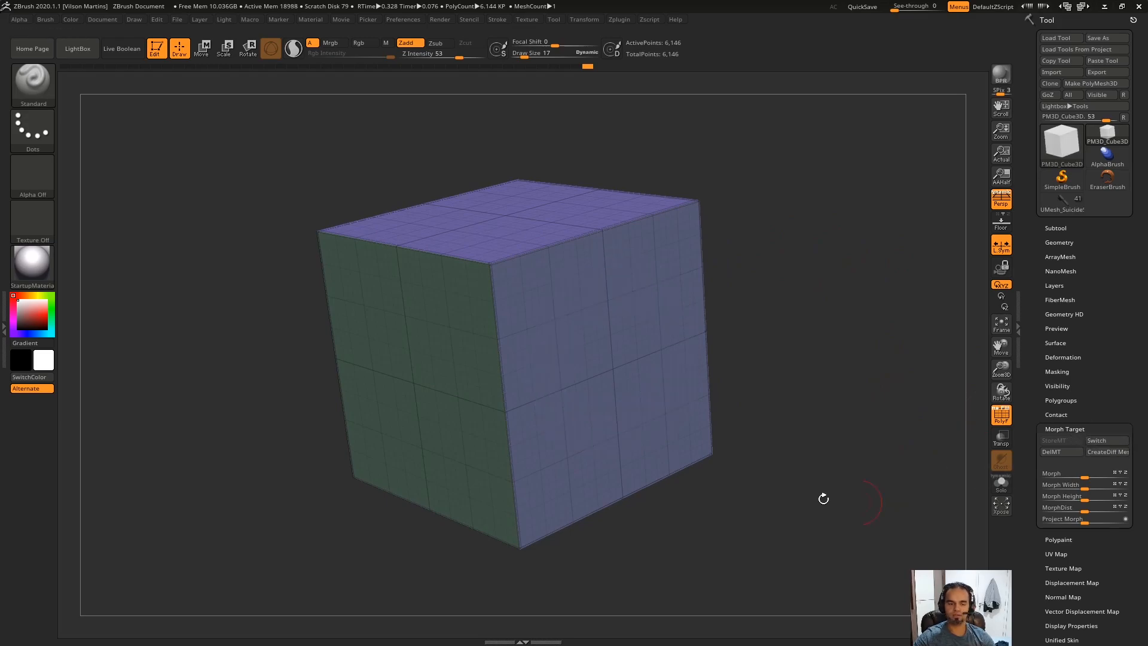
{"action": "left_click", "coordinate": [1100, 439]}
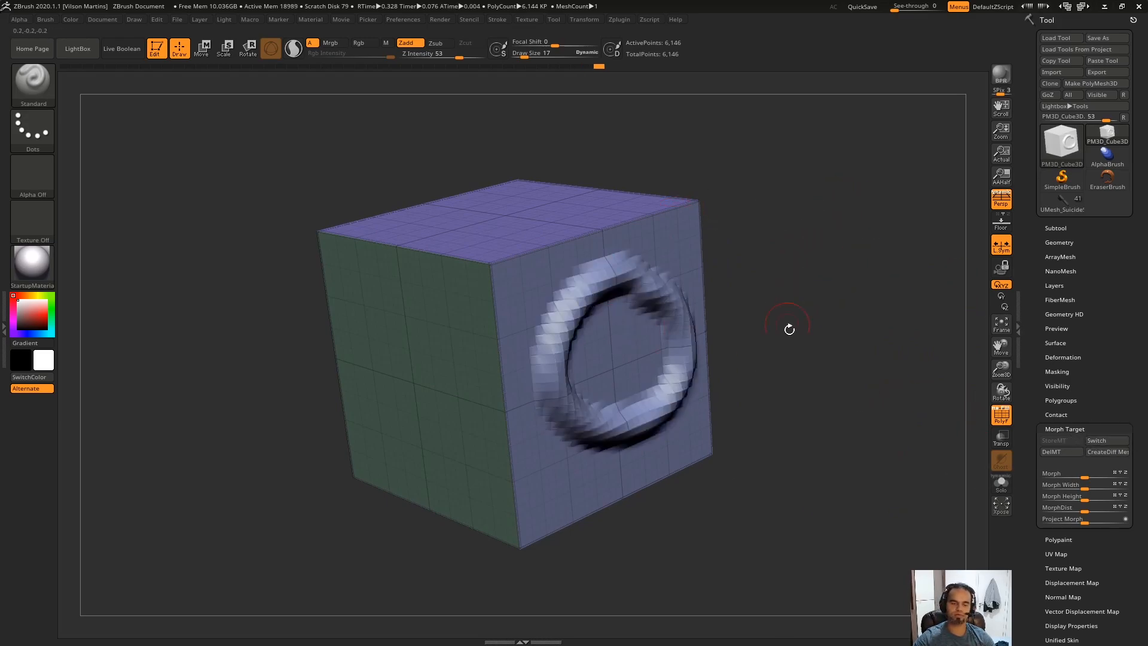
Switch repeatedly between the stored morph target and the sculpted ring to compare both shapes.
{"action": "left_click", "coordinate": [1105, 441]}
{"action": "left_click", "coordinate": [1109, 441]}
{"action": "left_click", "coordinate": [1112, 441]}
{"action": "left_click", "coordinate": [1111, 442]}
{"action": "left_click", "coordinate": [1111, 443]}
{"action": "left_click", "coordinate": [1107, 443]}
Try morphing the ring away toward the stored target with the Morph setting, and undo it.
{"action": "left_click_drag", "start_coordinate": [938, 525], "coordinate": [1030, 373]}
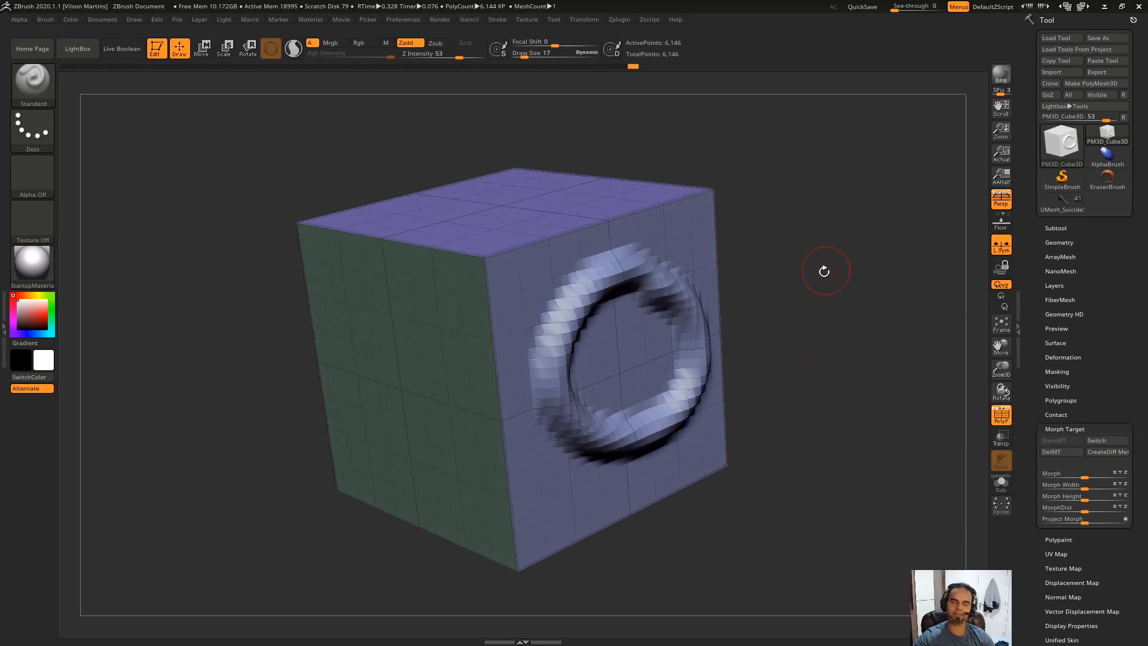
{"action": "left_click_drag", "start_coordinate": [842, 287], "coordinate": [960, 439]}
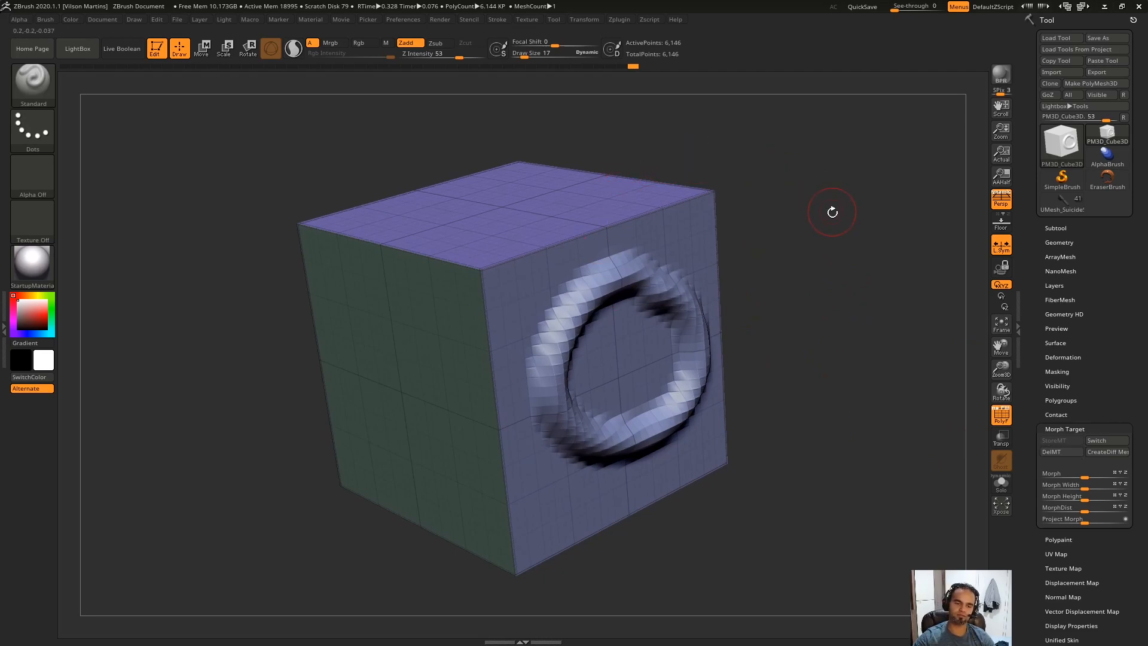
{"action": "left_click_drag", "start_coordinate": [832, 211], "coordinate": [825, 235]}
{"action": "left_click_drag", "start_coordinate": [791, 296], "coordinate": [811, 373]}
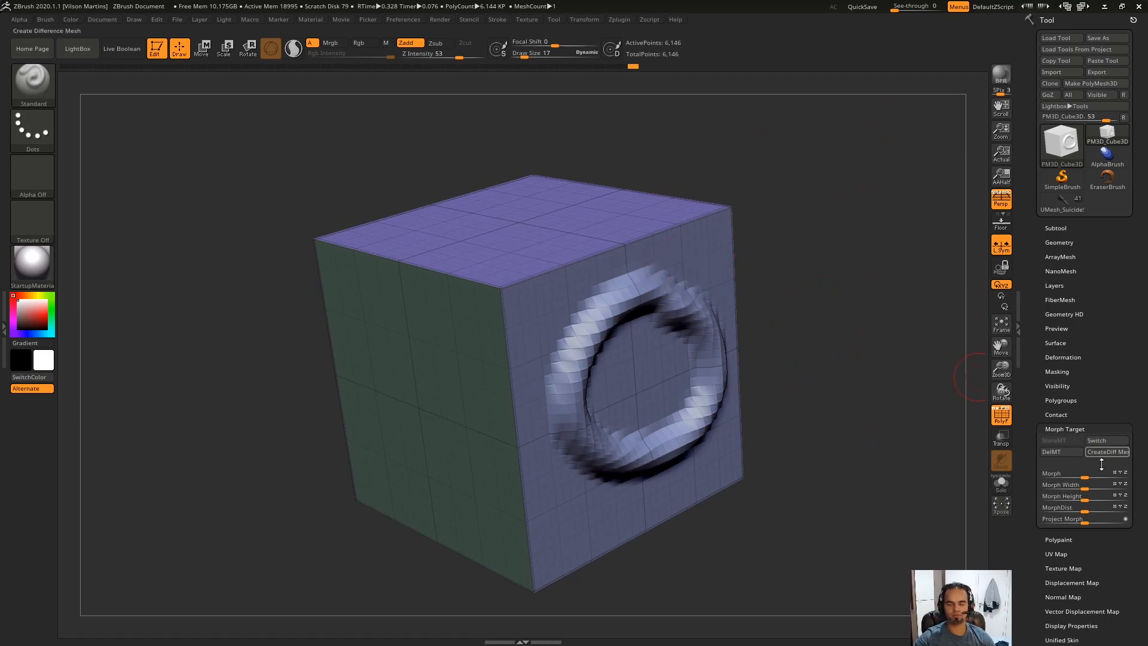
{"action": "left_click_drag", "start_coordinate": [1106, 476], "coordinate": [1126, 476]}
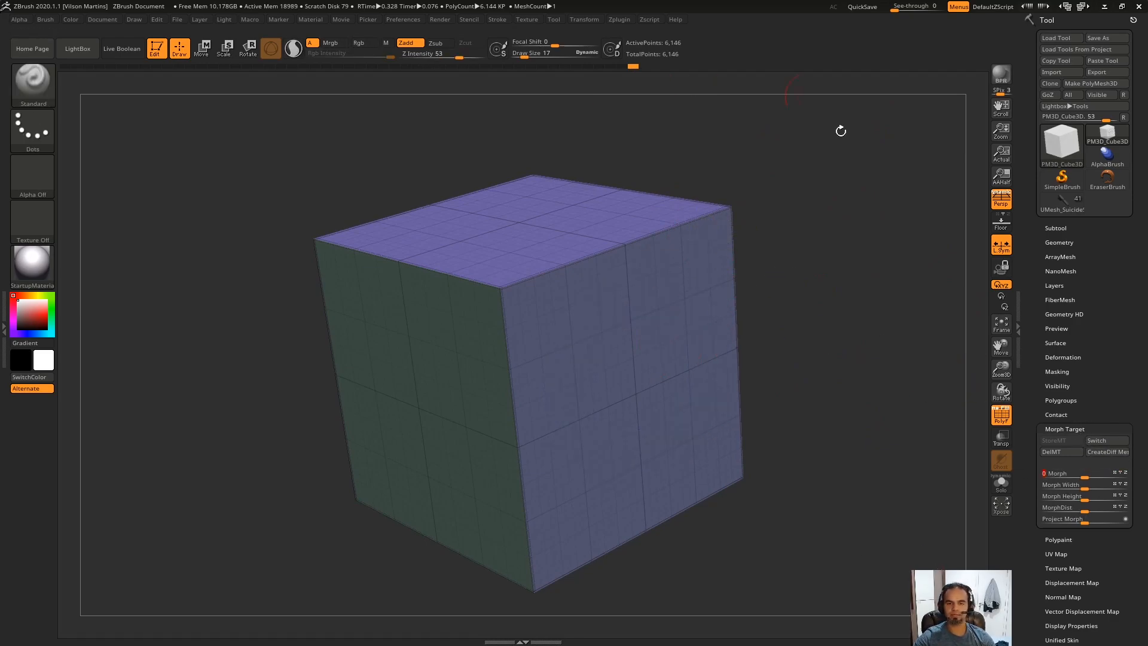
{"action": "key", "text": "ctrl+z"}
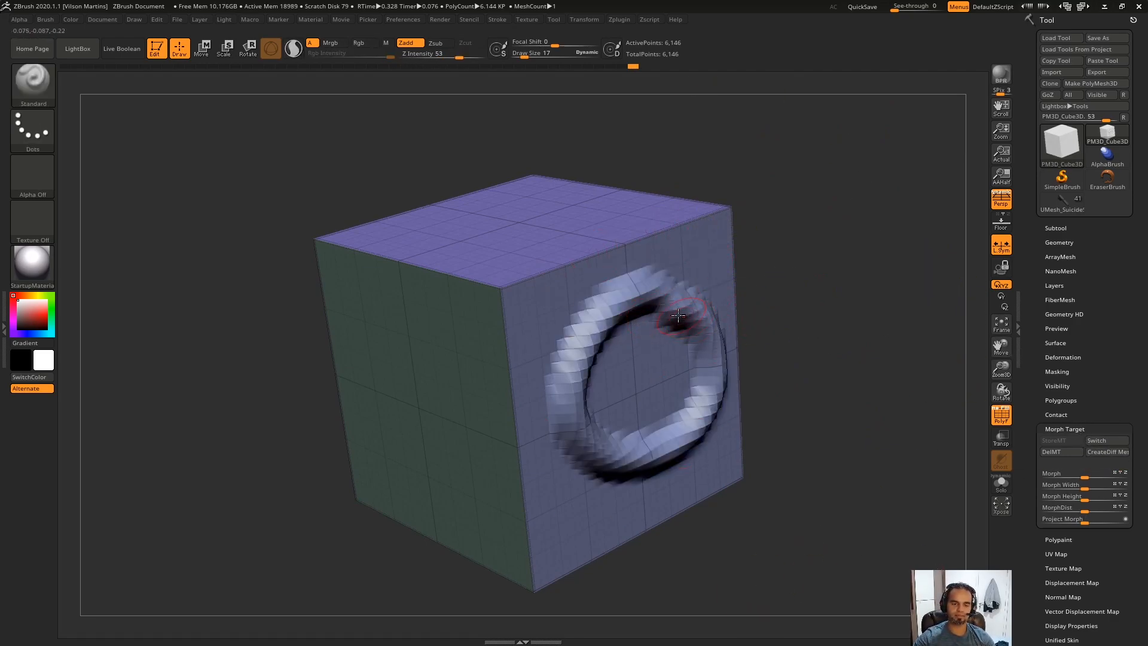
Delete the cube's stored morph target and store a morph target again.
{"action": "left_click", "coordinate": [1056, 453]}
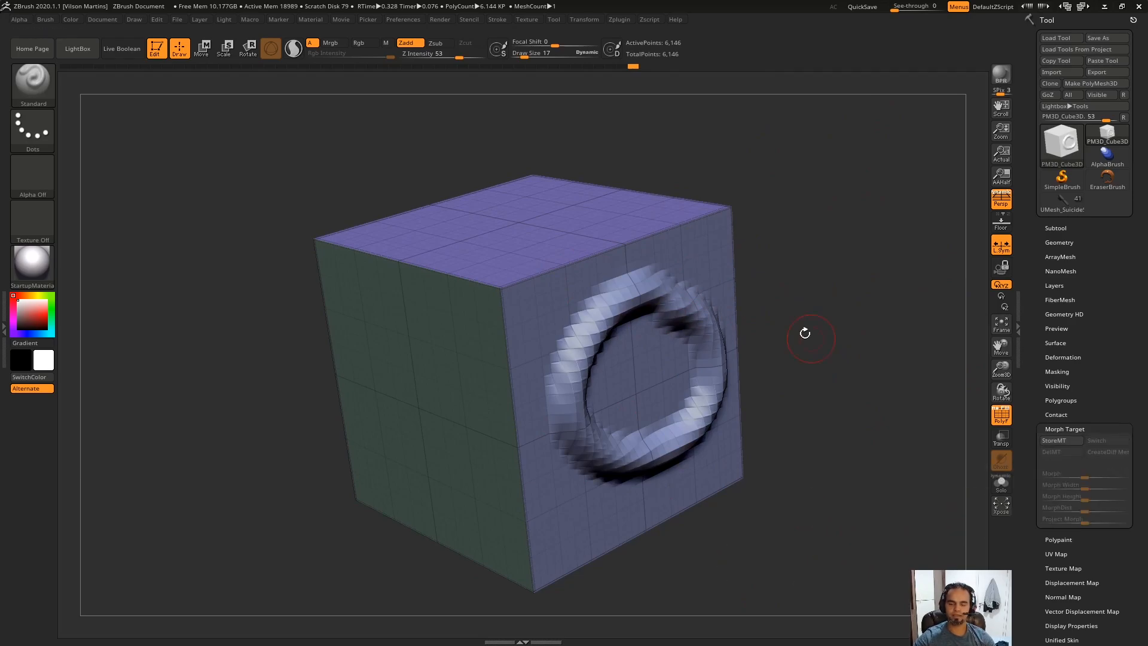
{"action": "left_click_drag", "start_coordinate": [830, 240], "coordinate": [776, 263]}
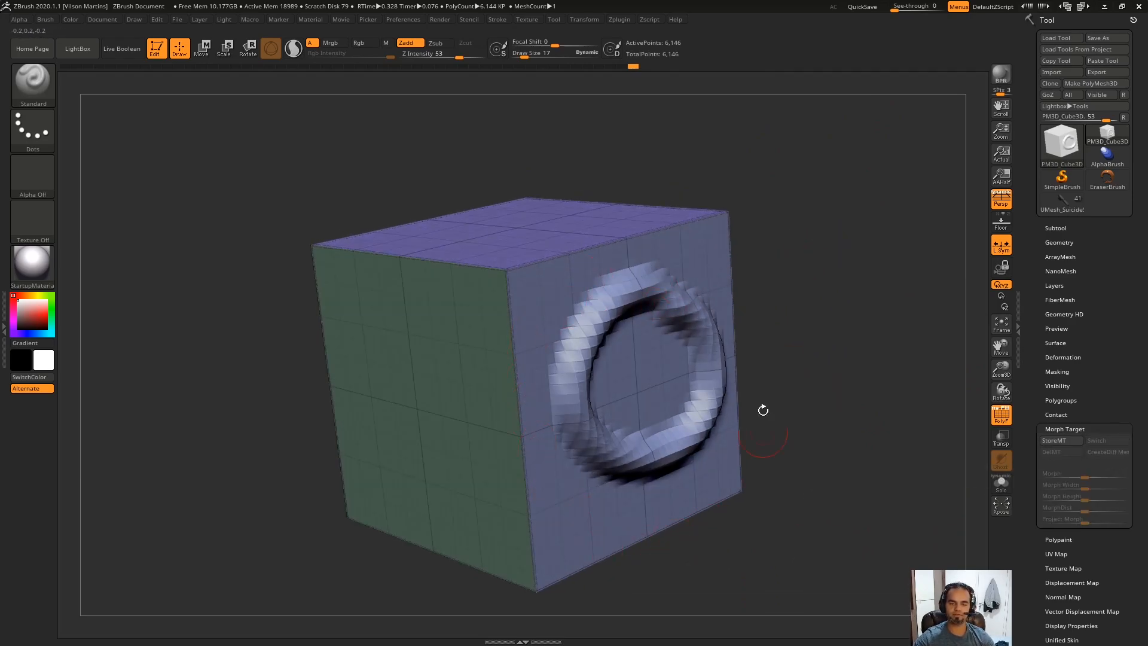
{"action": "left_click_drag", "start_coordinate": [886, 324], "coordinate": [748, 314]}
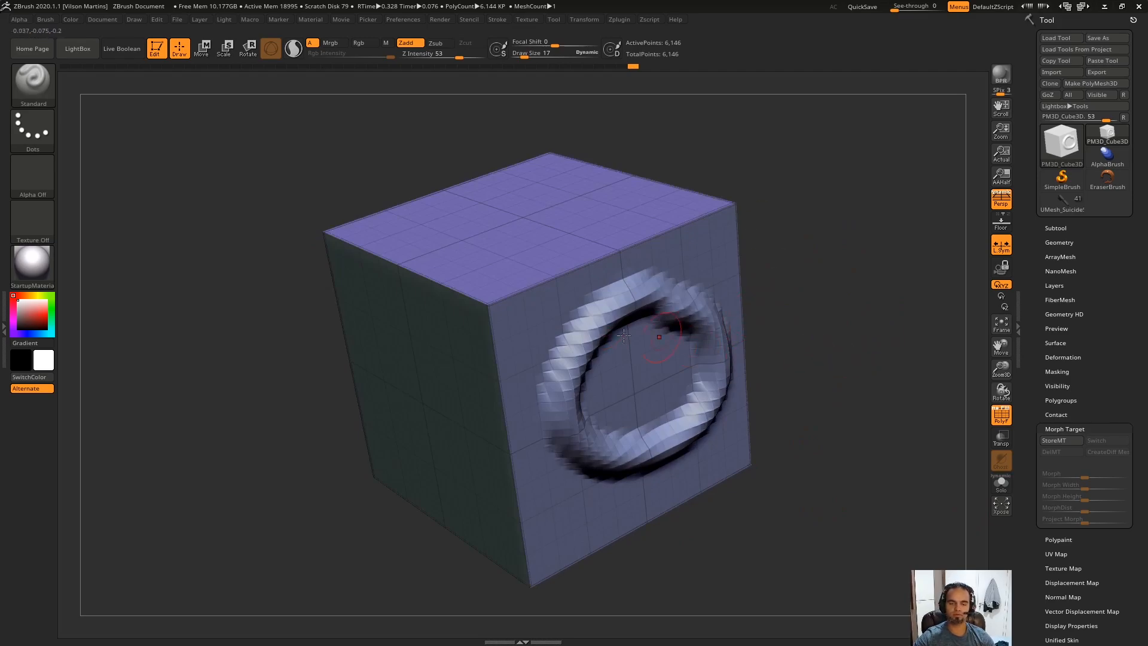
{"action": "left_click_drag", "start_coordinate": [756, 173], "coordinate": [656, 257]}
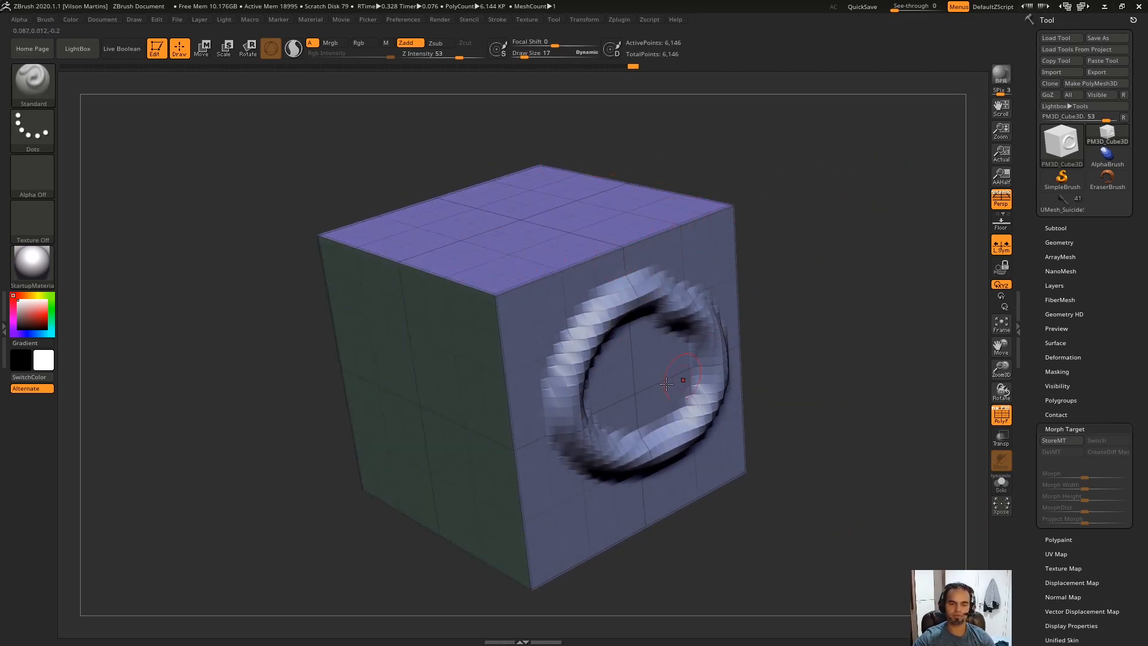
{"action": "left_click_drag", "start_coordinate": [901, 379], "coordinate": [885, 418]}
{"action": "key", "text": "ctrl+m"}
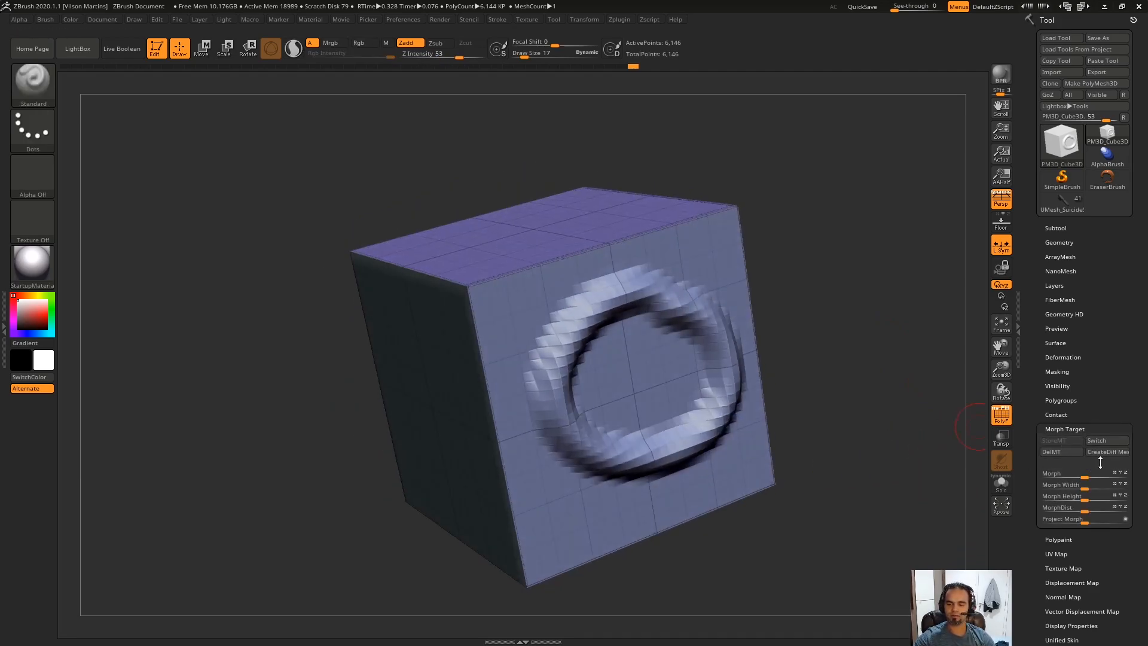
Create a difference mesh from the sculpted ring and open the resulting tool to view it.
{"action": "left_click_drag", "start_coordinate": [946, 454], "coordinate": [968, 457]}
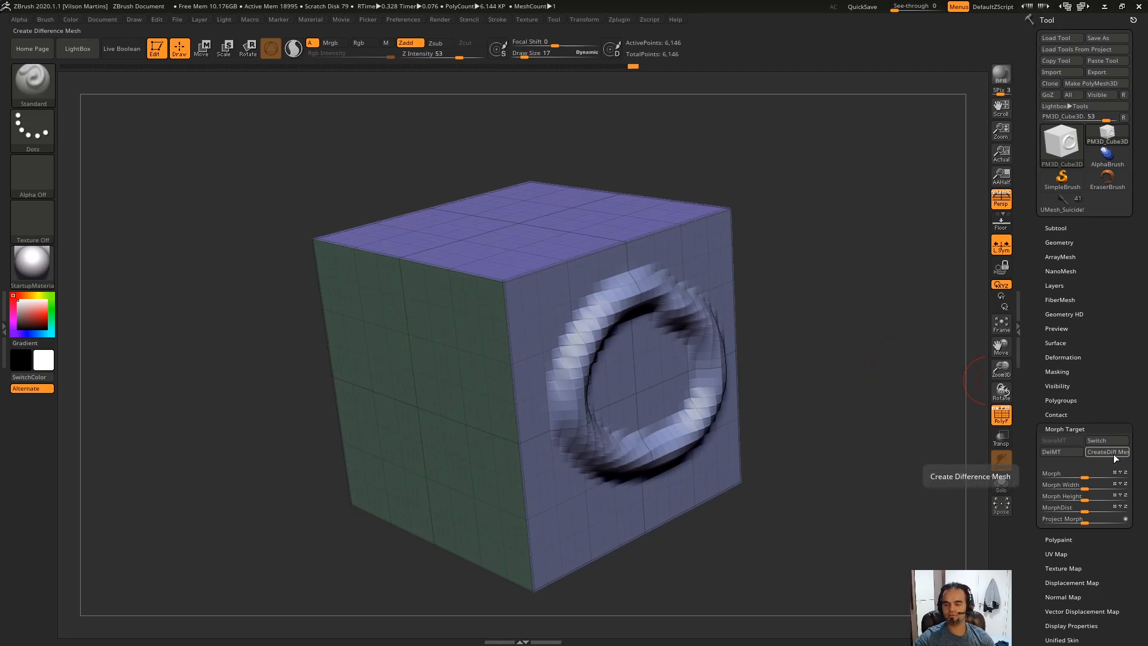
{"action": "left_click_drag", "start_coordinate": [882, 353], "coordinate": [768, 349]}
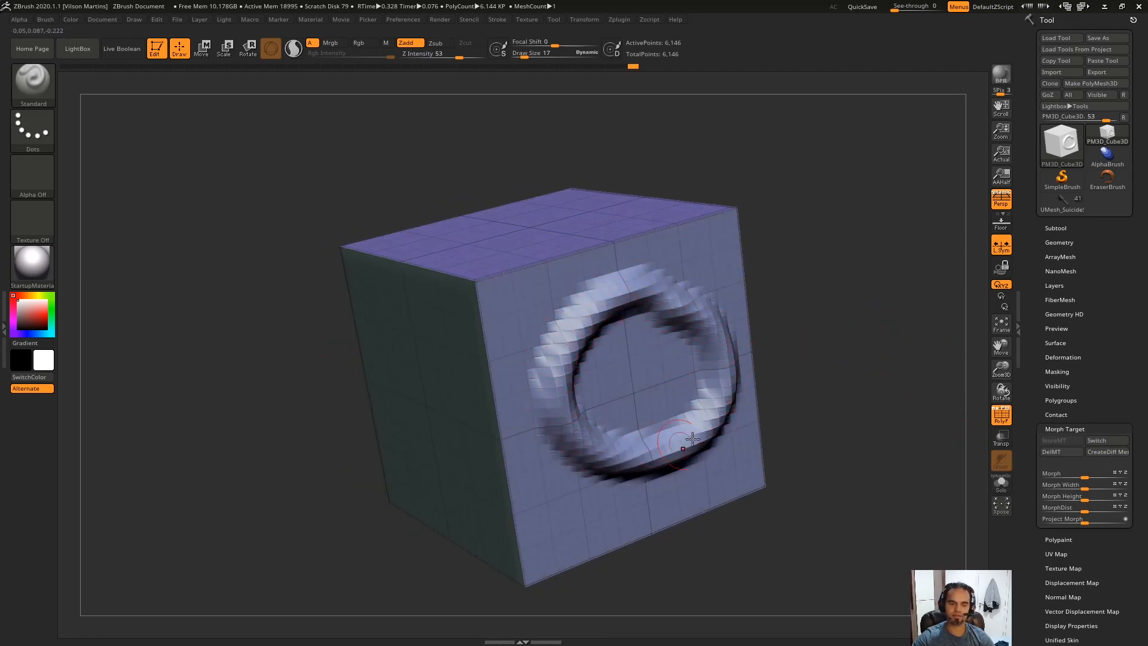
{"action": "left_click", "coordinate": [1126, 441]}
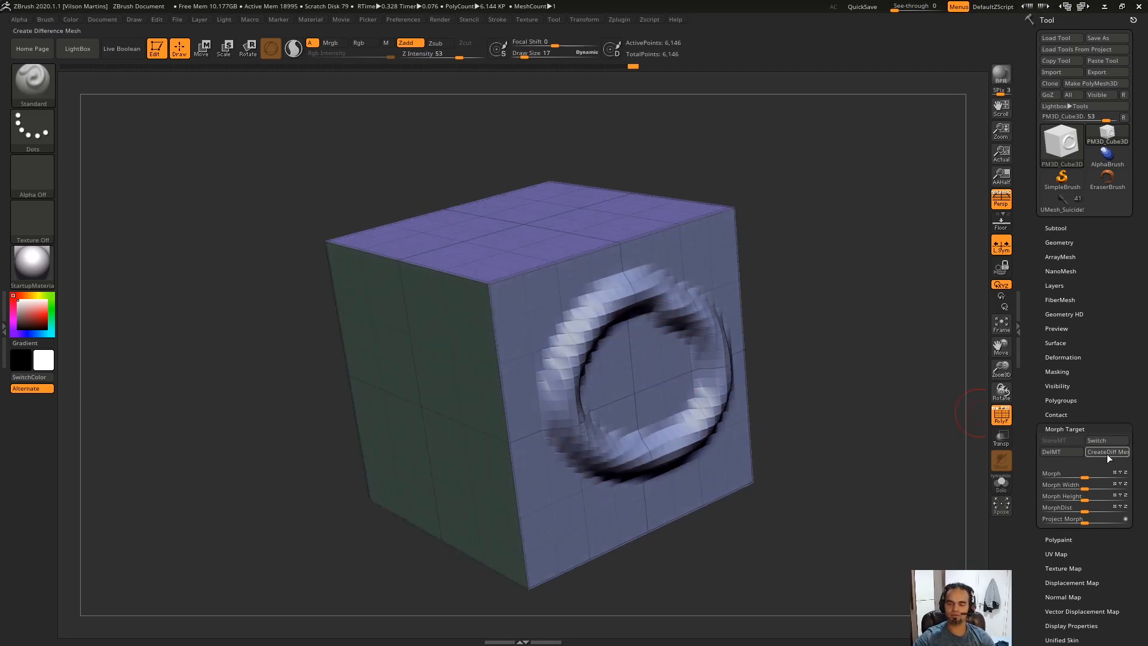
{"action": "left_click", "coordinate": [1108, 452]}
{"action": "left_click", "coordinate": [1106, 138]}
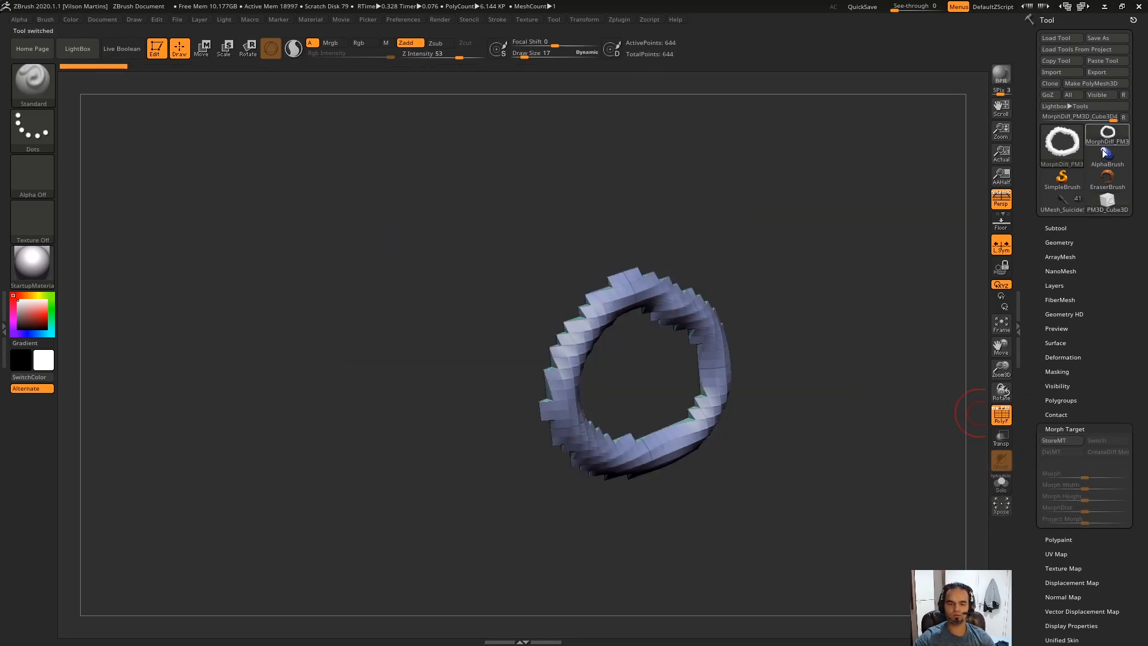
{"action": "left_click_drag", "start_coordinate": [762, 202], "coordinate": [800, 225]}
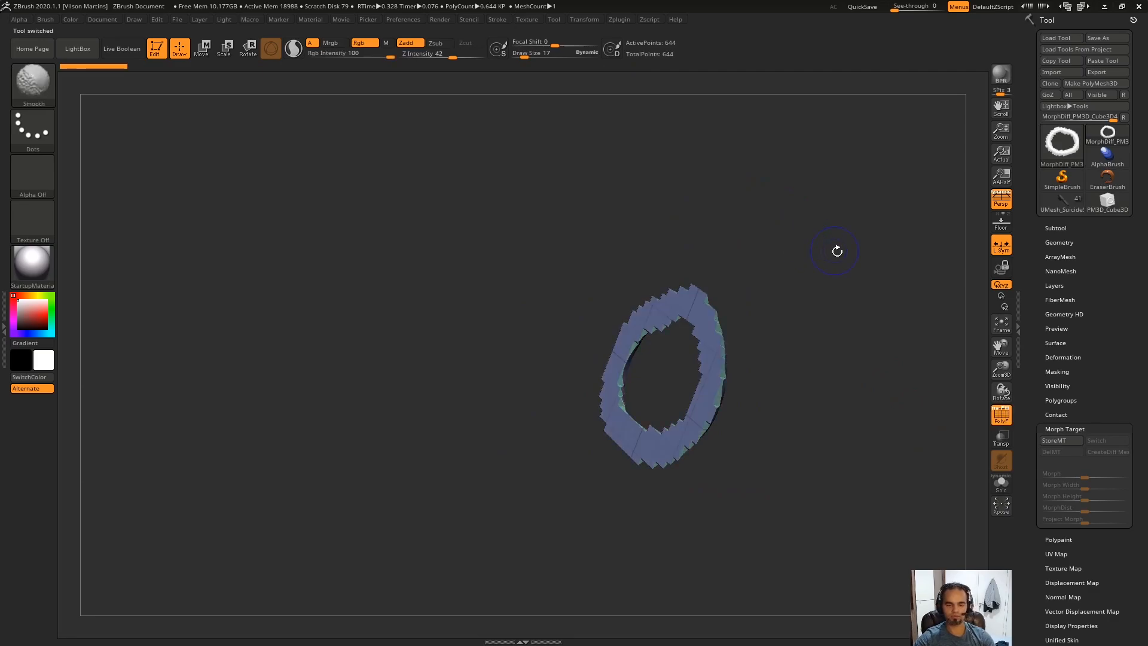
Return to the cube and sculpt a winding raised line across three faces in place of the ring.
{"action": "left_click", "coordinate": [1110, 203]}
{"action": "left_click_drag", "start_coordinate": [868, 286], "coordinate": [904, 297]}
{"action": "mouse_move", "coordinate": [693, 272]}
{"action": "left_mouse_down"}
{"action": "mouse_move", "coordinate": [589, 342]}
{"action": "mouse_move", "coordinate": [684, 476]}
{"action": "mouse_move", "coordinate": [413, 450]}
{"action": "mouse_move", "coordinate": [445, 281]}
{"action": "mouse_move", "coordinate": [696, 277]}
{"action": "left_mouse_up"}
Create a difference mesh from the winding line and view it as a separate tool.
{"action": "left_click", "coordinate": [1103, 452]}
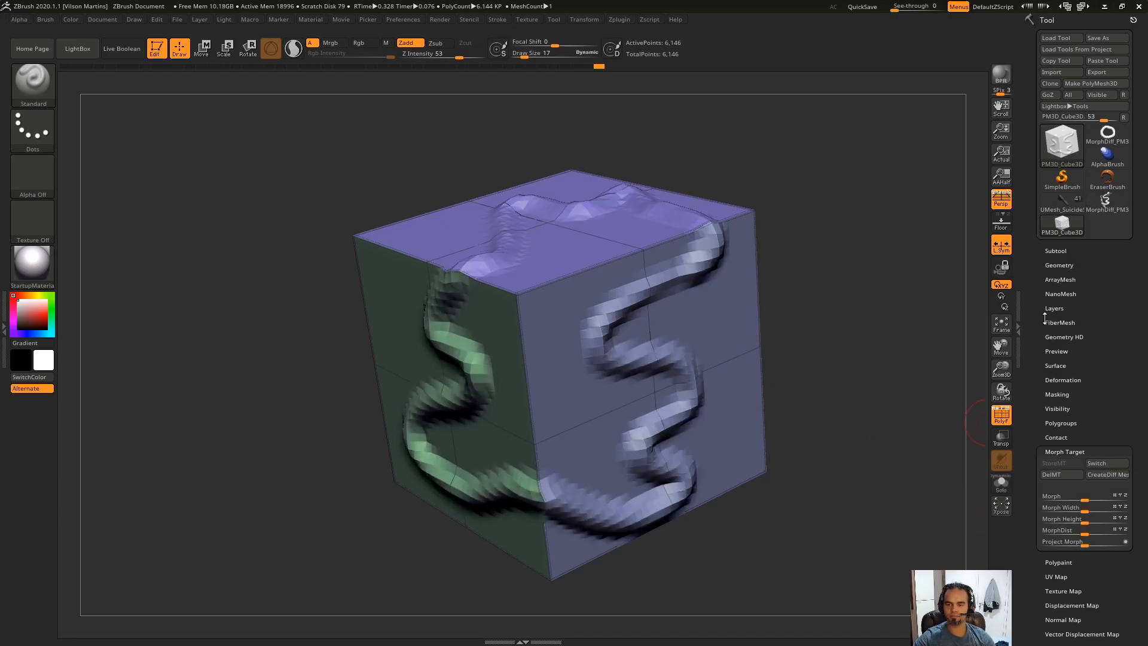
{"action": "mouse_move", "coordinate": [851, 304]}
{"action": "left_mouse_down"}
{"action": "mouse_move", "coordinate": [833, 257]}
{"action": "mouse_move", "coordinate": [730, 274]}
{"action": "mouse_move", "coordinate": [536, 277]}
{"action": "mouse_move", "coordinate": [568, 278]}
{"action": "mouse_move", "coordinate": [600, 406]}
{"action": "mouse_move", "coordinate": [588, 319]}
{"action": "left_mouse_up"}
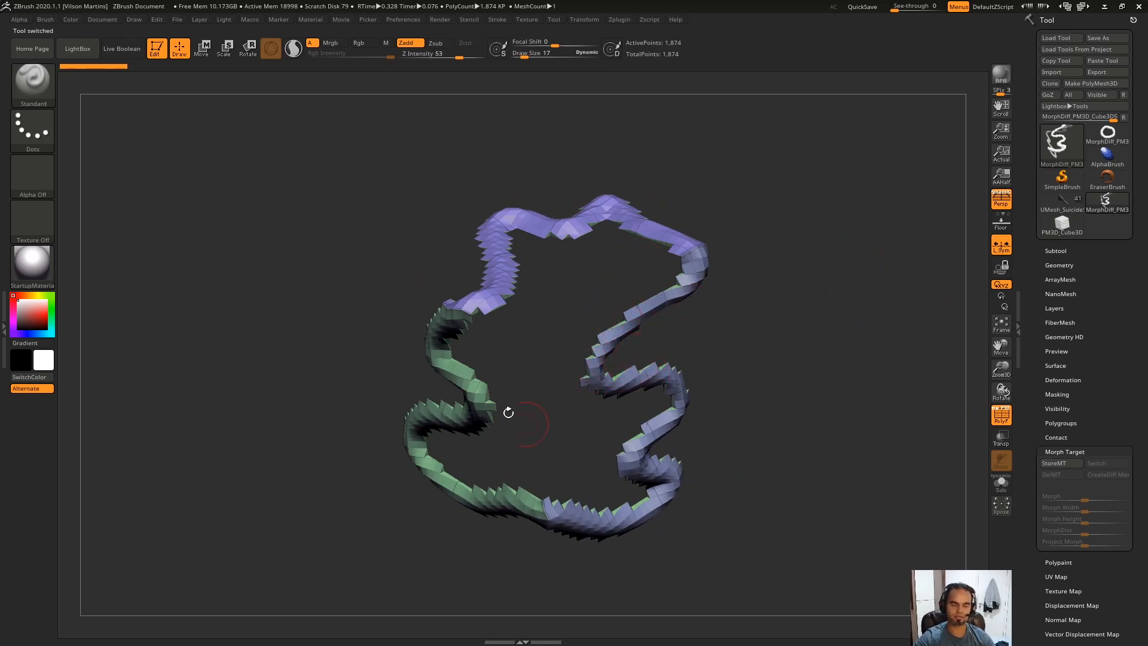
{"action": "mouse_move", "coordinate": [661, 351]}
{"action": "left_mouse_down"}
{"action": "mouse_move", "coordinate": [622, 313]}
{"action": "mouse_move", "coordinate": [750, 267]}
{"action": "mouse_move", "coordinate": [711, 278]}
{"action": "left_mouse_up"}
{"action": "left_click_drag", "start_coordinate": [754, 311], "coordinate": [824, 328]}
Return to the sculpted cube and set Morph to -100 to exaggerate the winding line.
{"action": "left_click", "coordinate": [1062, 224]}
{"action": "scroll", "coordinate": [1079, 365], "scroll_direction": "down", "scroll_amount": 4}
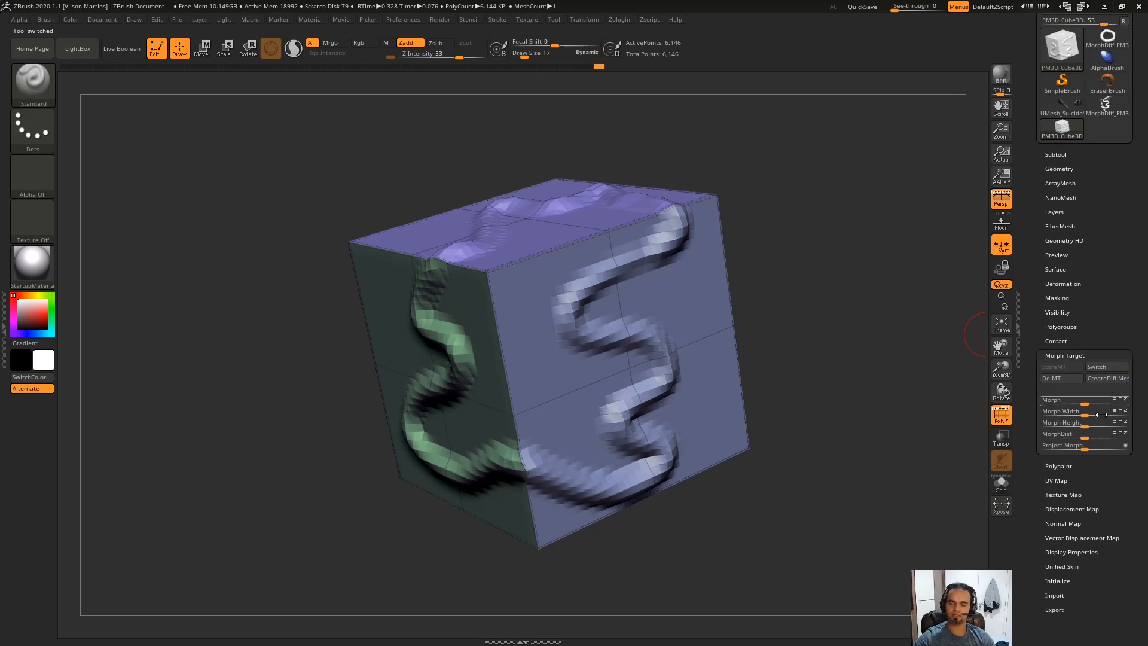
{"action": "mouse_move", "coordinate": [933, 433]}
{"action": "left_mouse_down"}
{"action": "mouse_move", "coordinate": [863, 422]}
{"action": "mouse_move", "coordinate": [887, 357]}
{"action": "mouse_move", "coordinate": [841, 333]}
{"action": "mouse_move", "coordinate": [770, 212]}
{"action": "mouse_move", "coordinate": [835, 223]}
{"action": "mouse_move", "coordinate": [666, 306]}
{"action": "left_mouse_up"}
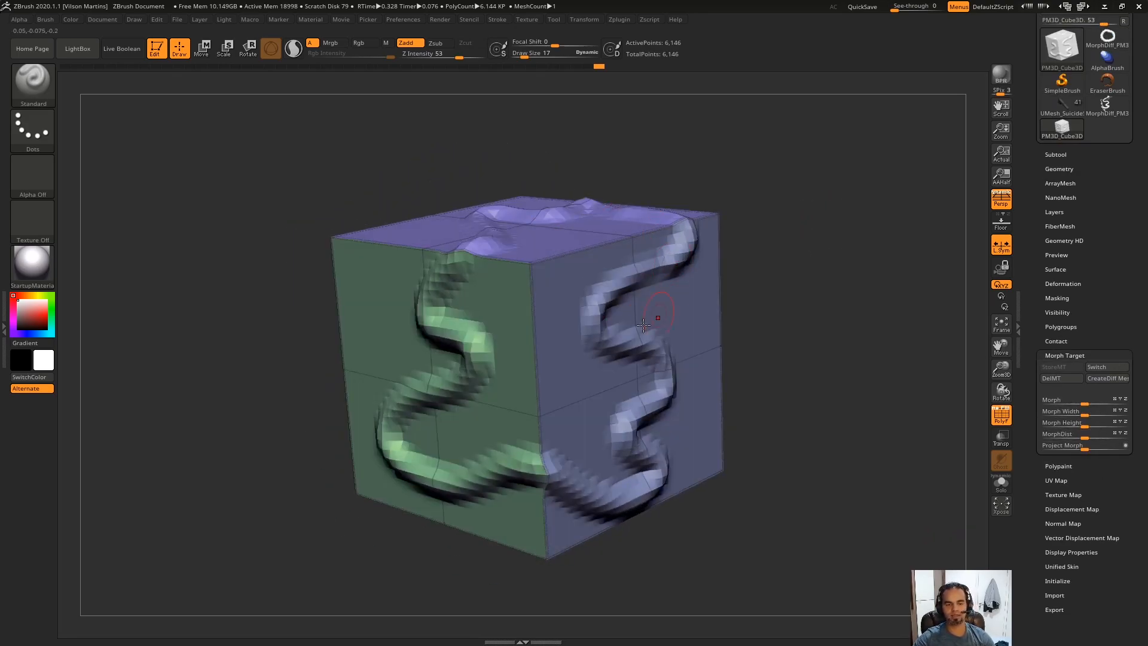
{"action": "left_click_drag", "start_coordinate": [725, 278], "coordinate": [879, 275]}
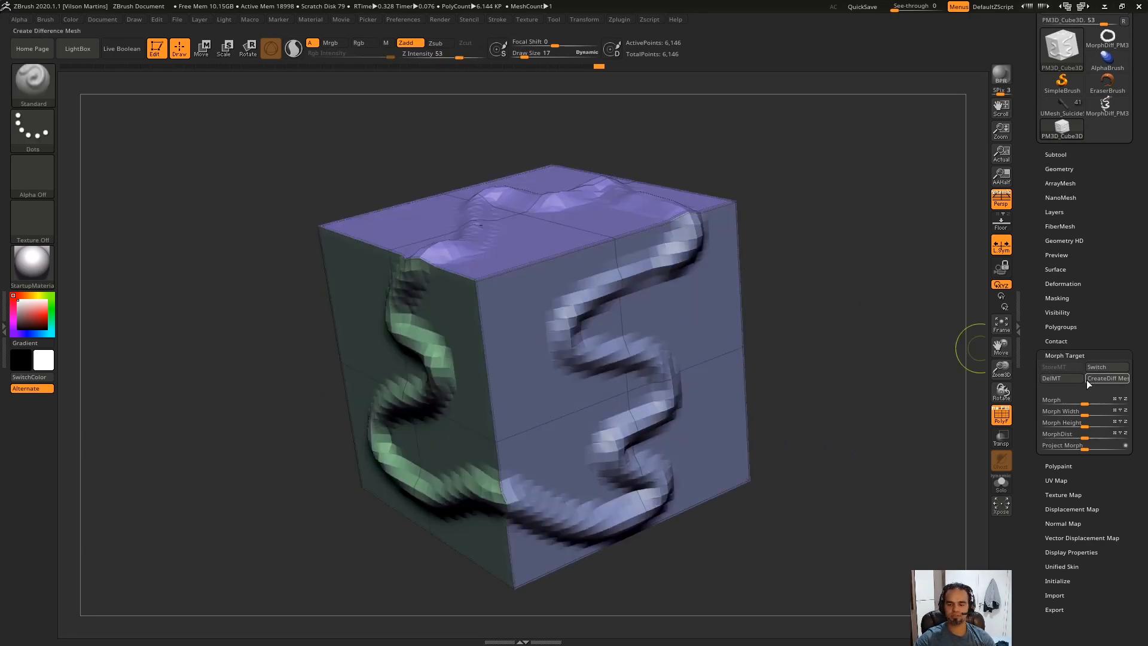
{"action": "mouse_move", "coordinate": [600, 281]}
{"action": "left_mouse_down"}
{"action": "mouse_move", "coordinate": [550, 317]}
{"action": "mouse_move", "coordinate": [646, 358]}
{"action": "mouse_move", "coordinate": [664, 419]}
{"action": "mouse_move", "coordinate": [611, 458]}
{"action": "mouse_move", "coordinate": [652, 514]}
{"action": "mouse_move", "coordinate": [402, 525]}
{"action": "left_mouse_up"}
{"action": "mouse_move", "coordinate": [797, 375]}
{"action": "left_mouse_down"}
{"action": "mouse_move", "coordinate": [914, 315]}
{"action": "mouse_move", "coordinate": [981, 321]}
{"action": "left_mouse_up"}
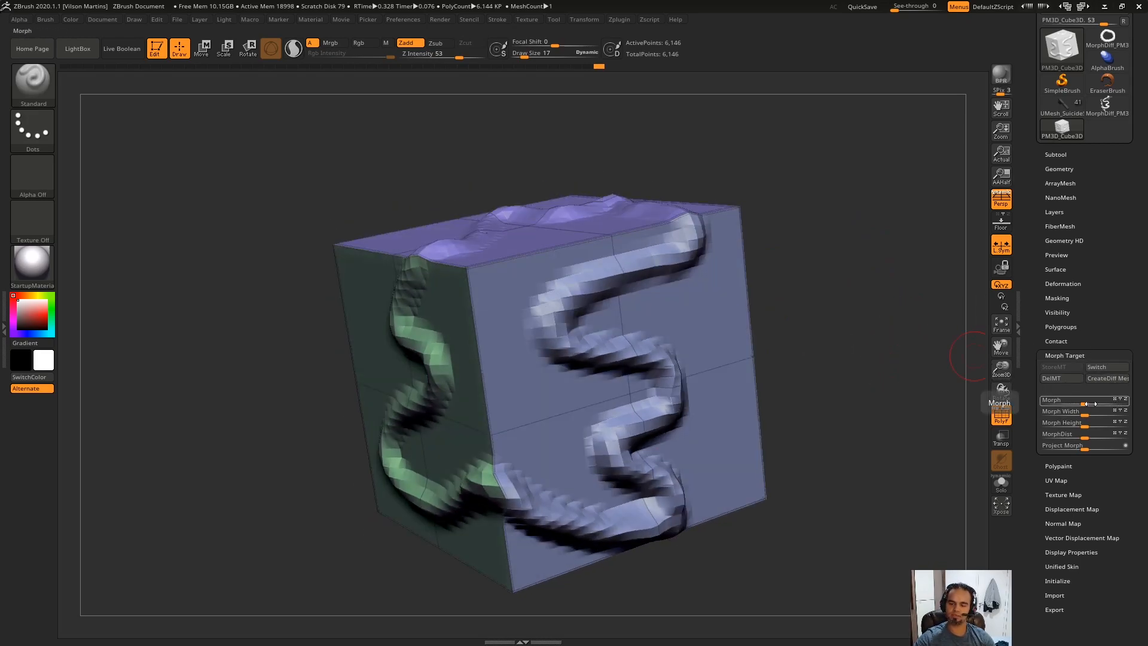
{"action": "mouse_move", "coordinate": [1097, 403]}
{"action": "left_mouse_down"}
{"action": "mouse_move", "coordinate": [1135, 399]}
{"action": "mouse_move", "coordinate": [1032, 407]}
{"action": "left_mouse_up"}
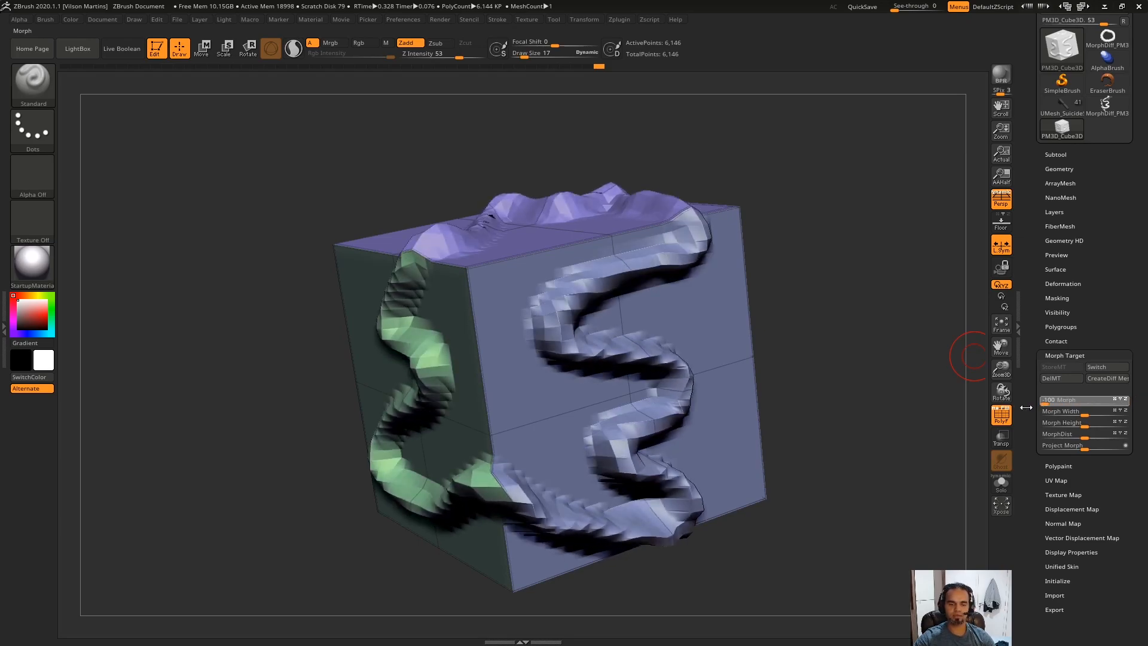
{"action": "left_click_drag", "start_coordinate": [879, 352], "coordinate": [869, 359]}
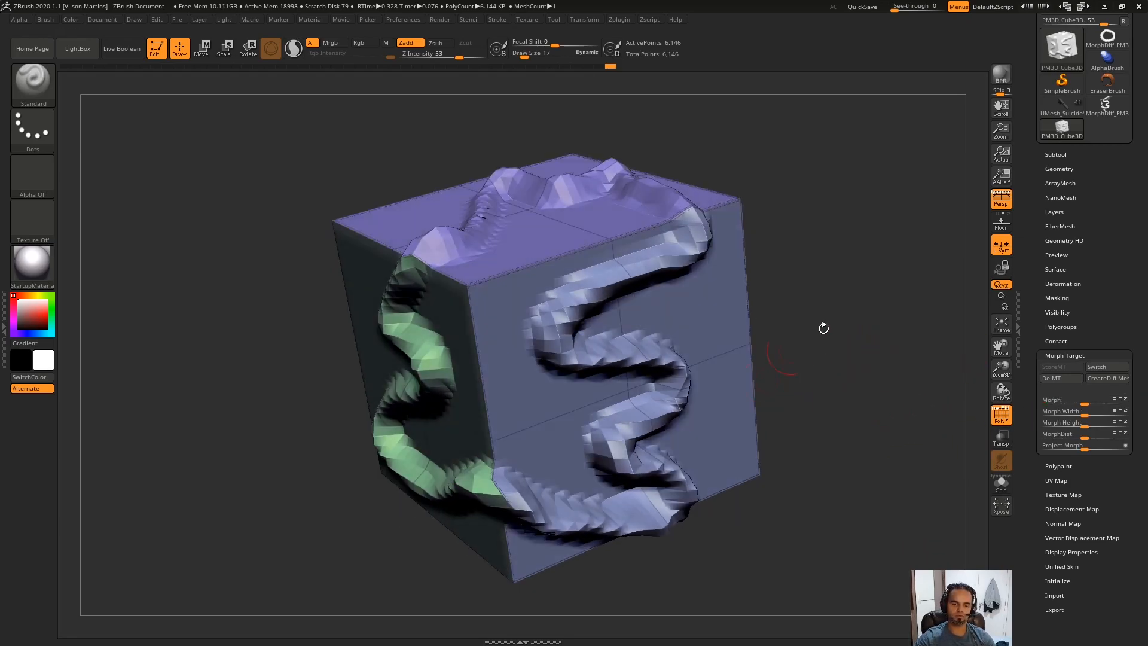
Morph the cube toward its stored target until all sculpted relief is flattened.
{"action": "mouse_move", "coordinate": [1084, 404]}
{"action": "left_mouse_down"}
{"action": "mouse_move", "coordinate": [1027, 405]}
{"action": "mouse_move", "coordinate": [1128, 401]}
{"action": "left_mouse_up"}
{"action": "key", "text": "1"}
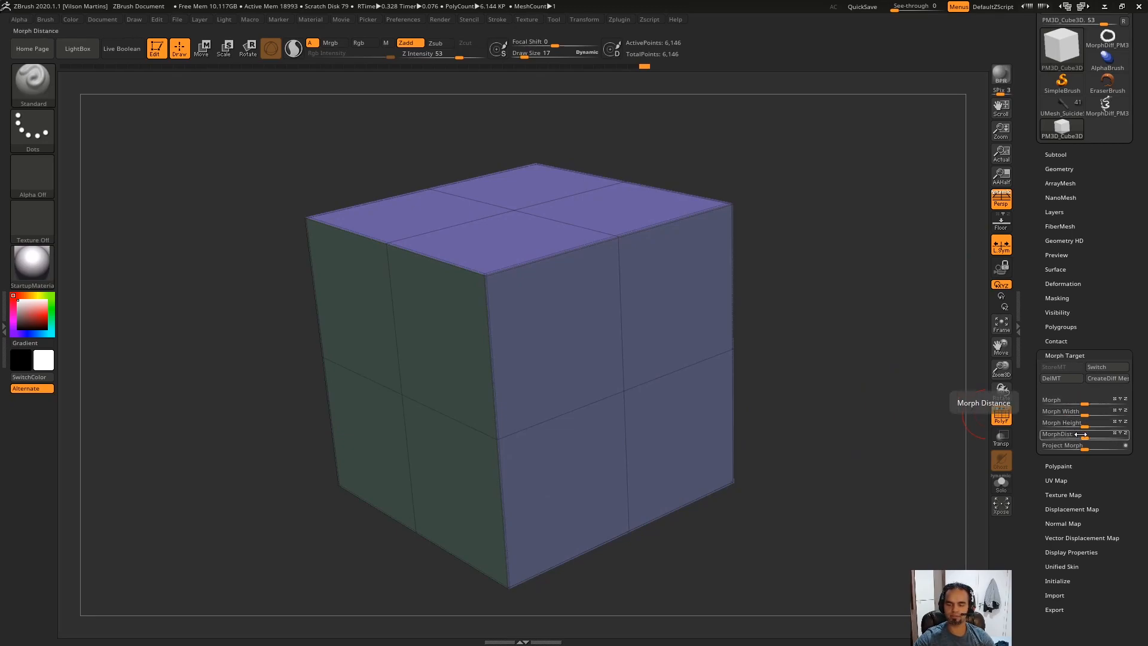
Select the Move brush and set its draw size to 69.
{"action": "key", "text": "s"}
{"action": "left_click_drag", "start_coordinate": [798, 343], "coordinate": [801, 342]}
{"action": "left_click", "coordinate": [34, 86]}
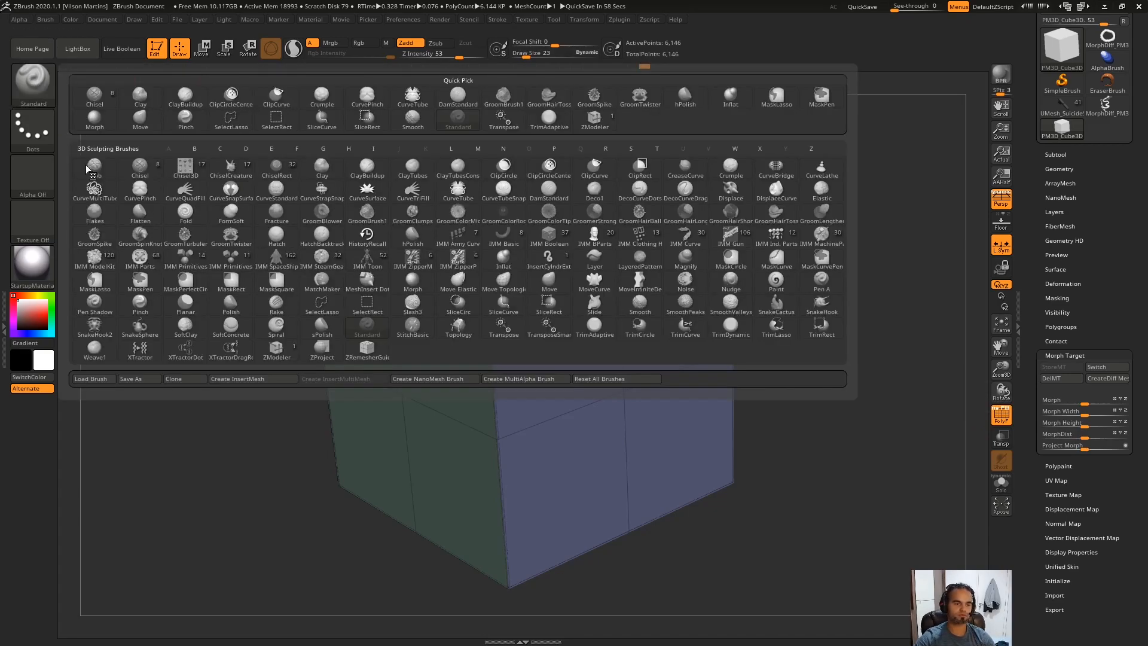
{"action": "left_click", "coordinate": [549, 284]}
{"action": "key", "text": "s"}
Pull a long rounded spike out of each of the two visible side faces and the top face.
{"action": "mouse_move", "coordinate": [630, 374]}
{"action": "left_mouse_down"}
{"action": "mouse_move", "coordinate": [640, 374]}
{"action": "mouse_move", "coordinate": [624, 395]}
{"action": "mouse_move", "coordinate": [798, 457]}
{"action": "left_mouse_up"}
{"action": "key", "text": "s"}
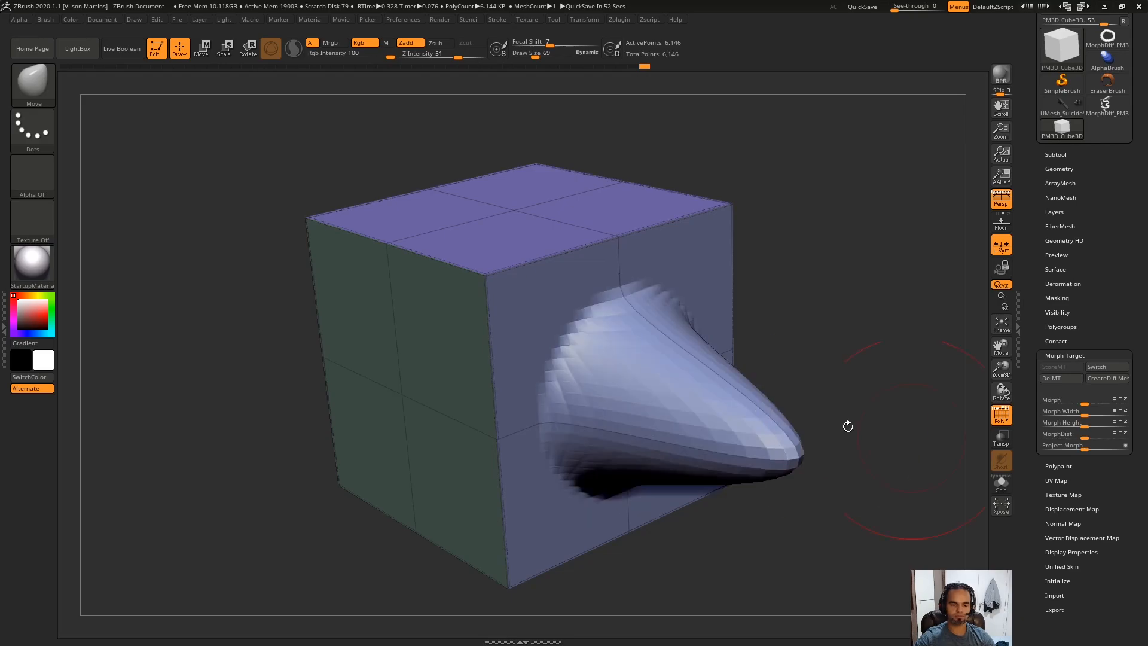
{"action": "left_click_drag", "start_coordinate": [414, 394], "coordinate": [167, 471]}
{"action": "left_click_drag", "start_coordinate": [889, 321], "coordinate": [849, 239], "text": "alt"}
{"action": "left_click_drag", "start_coordinate": [513, 284], "coordinate": [505, 132]}
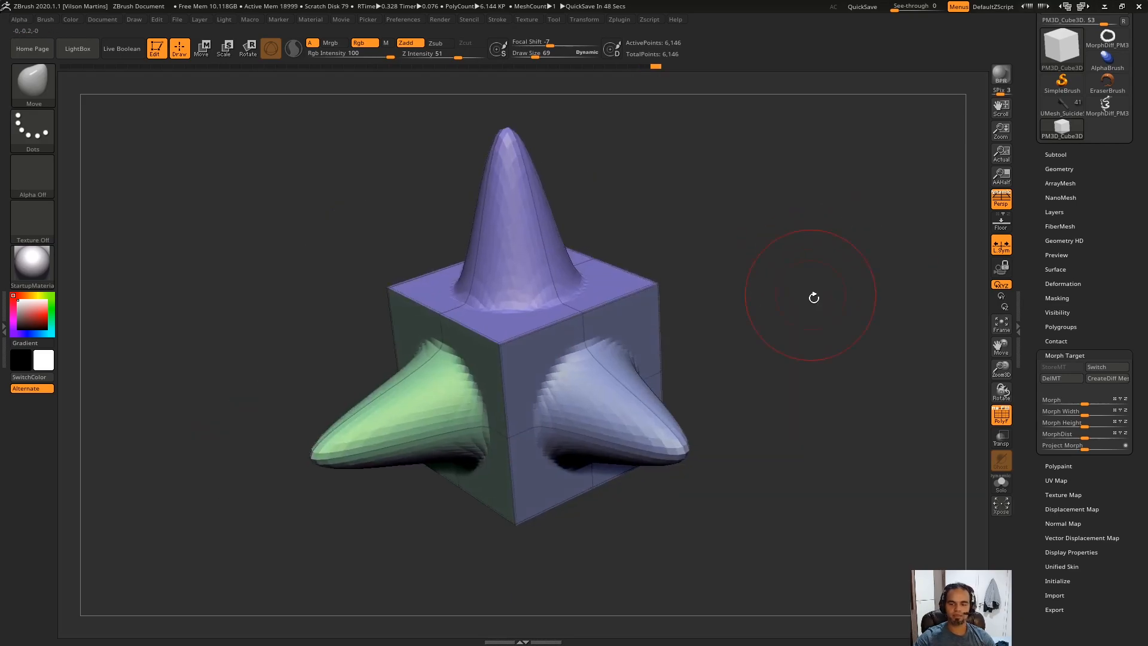
{"action": "left_click_drag", "start_coordinate": [825, 337], "coordinate": [843, 360], "text": "alt"}
{"action": "left_click_drag", "start_coordinate": [861, 296], "coordinate": [884, 326], "text": "alt"}
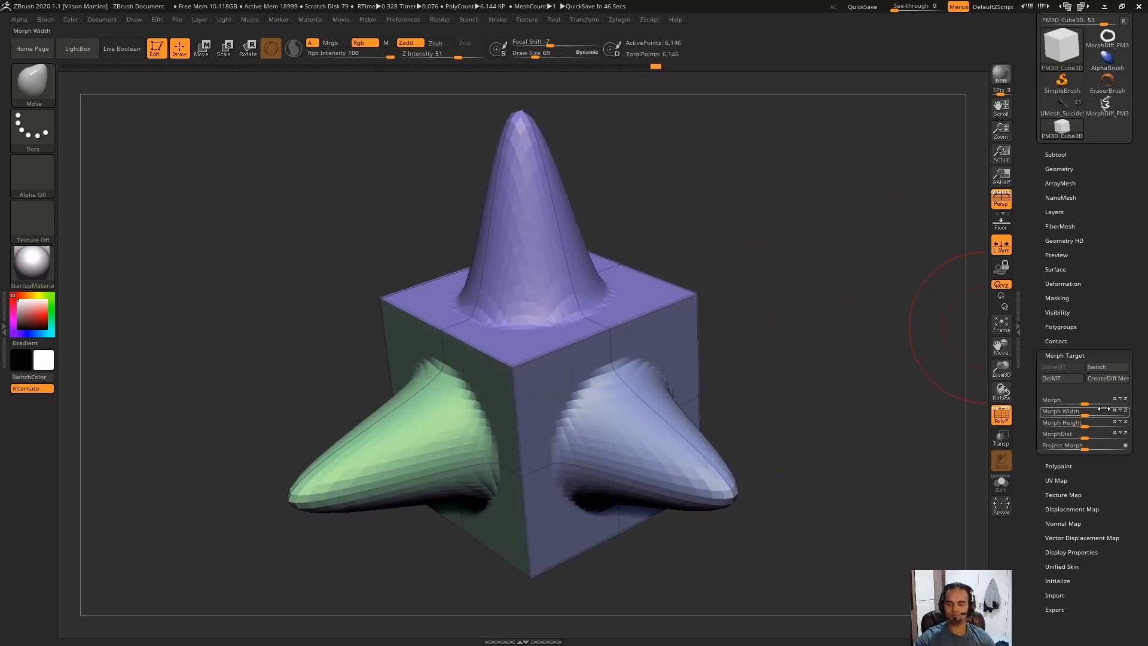
Try adjusting Morph Width on the spiked cube and compare the spikes from several angles.
{"action": "left_click_drag", "start_coordinate": [909, 393], "coordinate": [825, 313]}
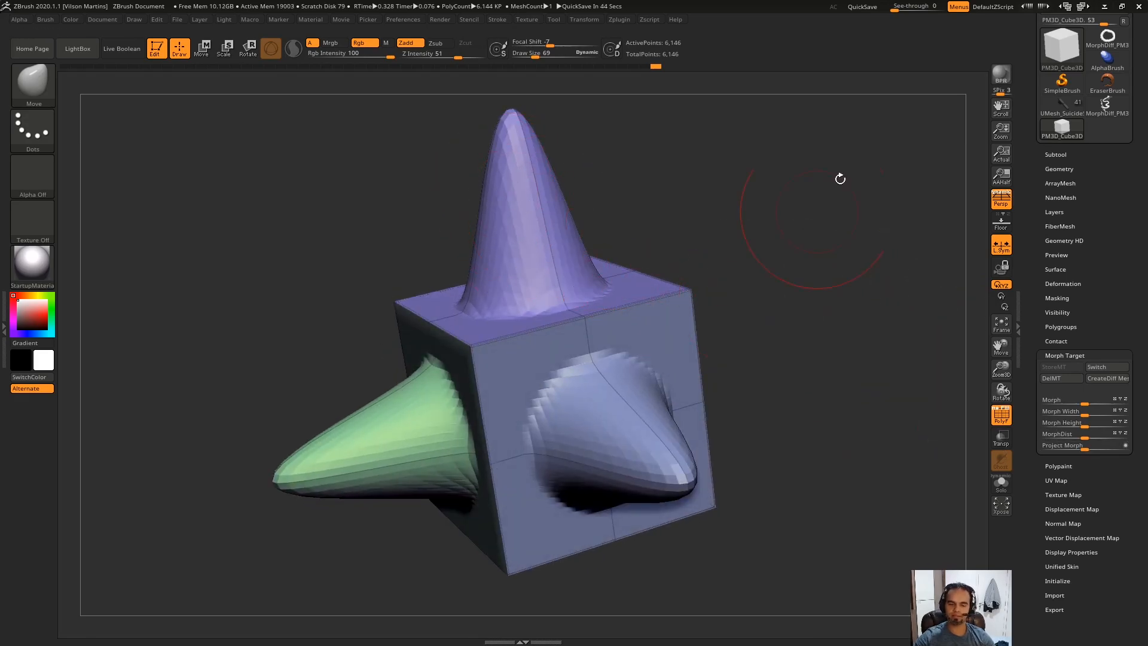
{"action": "left_click_drag", "start_coordinate": [809, 228], "coordinate": [867, 235]}
{"action": "left_click_drag", "start_coordinate": [641, 179], "coordinate": [736, 264]}
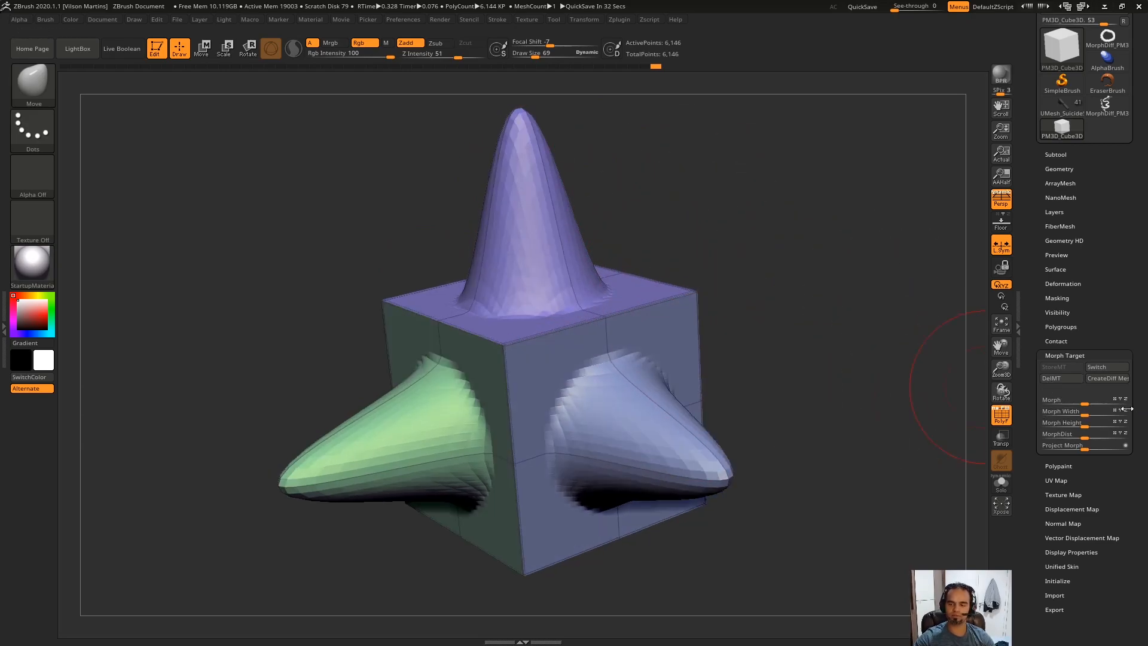
{"action": "left_click_drag", "start_coordinate": [701, 421], "coordinate": [737, 250]}
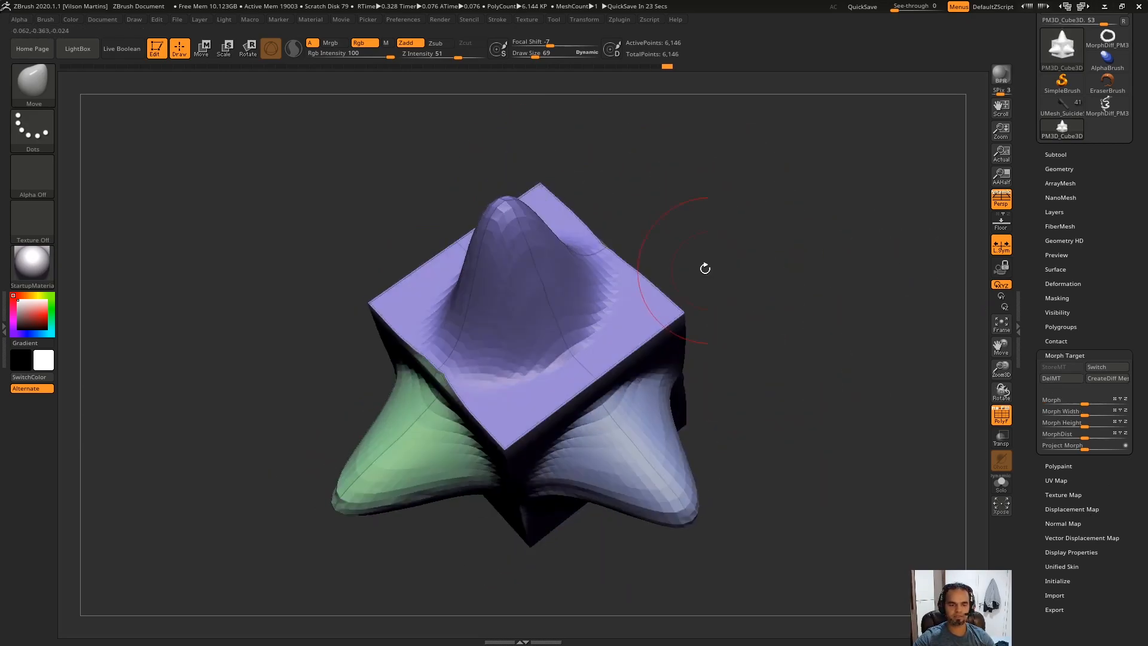
{"action": "mouse_move", "coordinate": [1115, 417]}
{"action": "left_mouse_down"}
{"action": "mouse_move", "coordinate": [1087, 414]}
{"action": "mouse_move", "coordinate": [1119, 414]}
{"action": "left_mouse_up"}
{"action": "left_click_drag", "start_coordinate": [877, 404], "coordinate": [927, 377]}
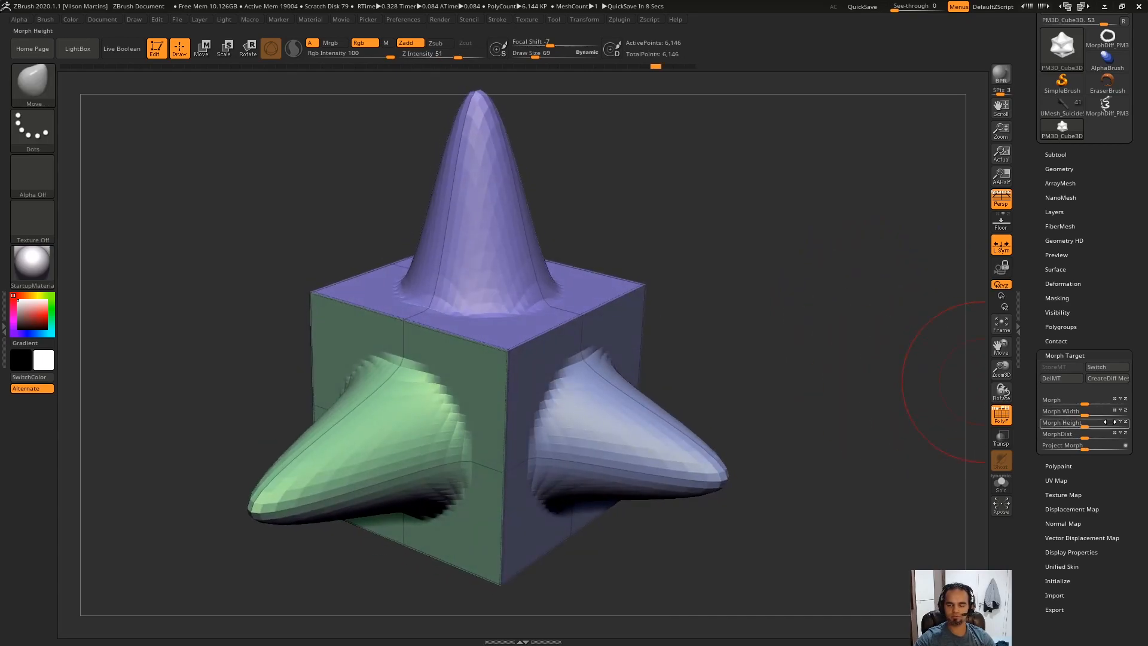
Try raising Morph Height and setting Morph Width to 100 on the spiked cube, and undo the changes.
{"action": "left_click_drag", "start_coordinate": [1092, 423], "coordinate": [1128, 423]}
{"action": "left_click_drag", "start_coordinate": [1104, 423], "coordinate": [1129, 423]}
{"action": "left_click_drag", "start_coordinate": [944, 413], "coordinate": [885, 410]}
{"action": "left_click_drag", "start_coordinate": [1086, 411], "coordinate": [1098, 411]}
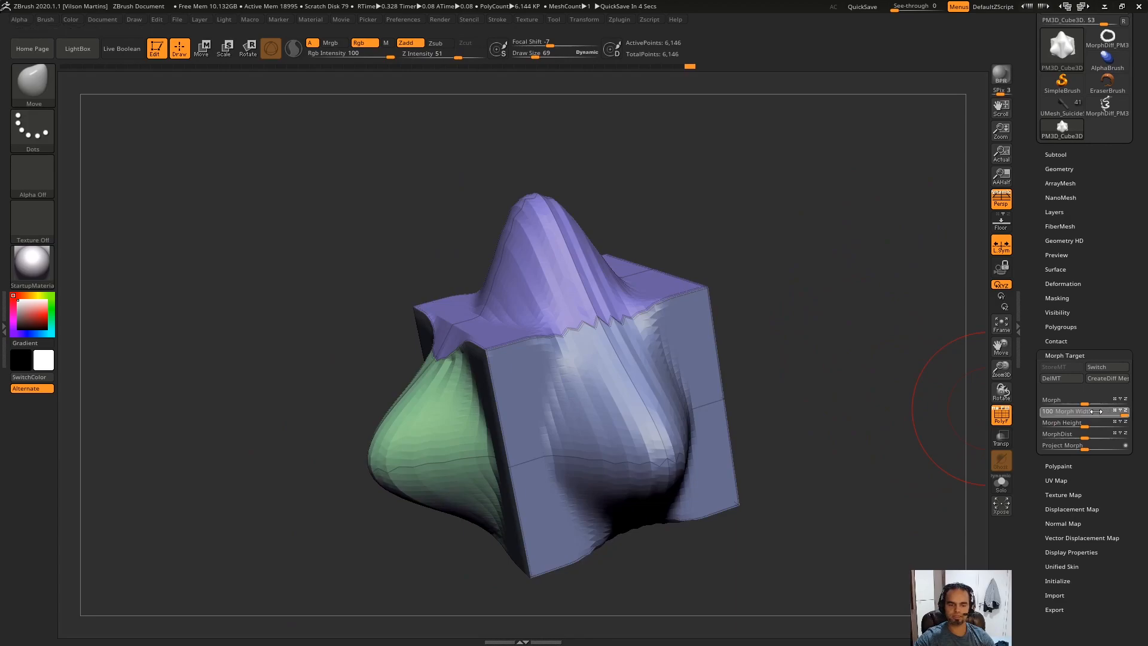
{"action": "left_click_drag", "start_coordinate": [763, 315], "coordinate": [833, 272]}
{"action": "key", "text": "ctrl"}
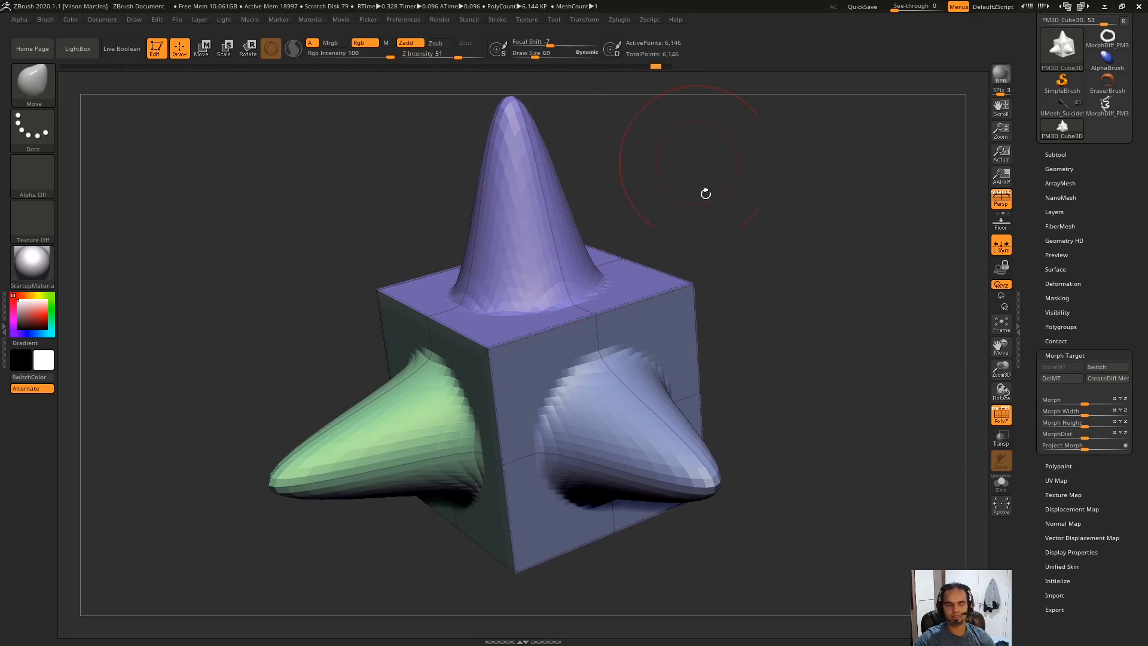
Try the MorphDist setting on the spiked cube, view it from above and undo the change.
{"action": "left_click_drag", "start_coordinate": [723, 216], "coordinate": [735, 447]}
{"action": "left_click_drag", "start_coordinate": [777, 400], "coordinate": [975, 458]}
{"action": "left_click", "coordinate": [1102, 434]}
{"action": "left_click", "coordinate": [1109, 436]}
{"action": "left_click", "coordinate": [1107, 435]}
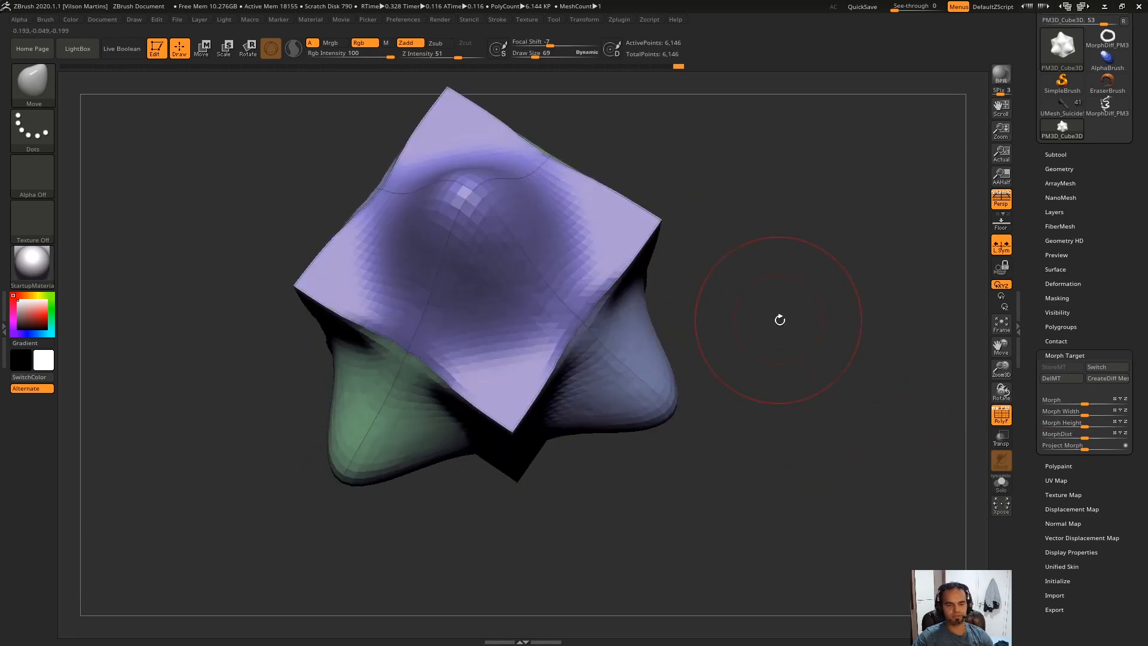
{"action": "key", "text": "ctrl"}
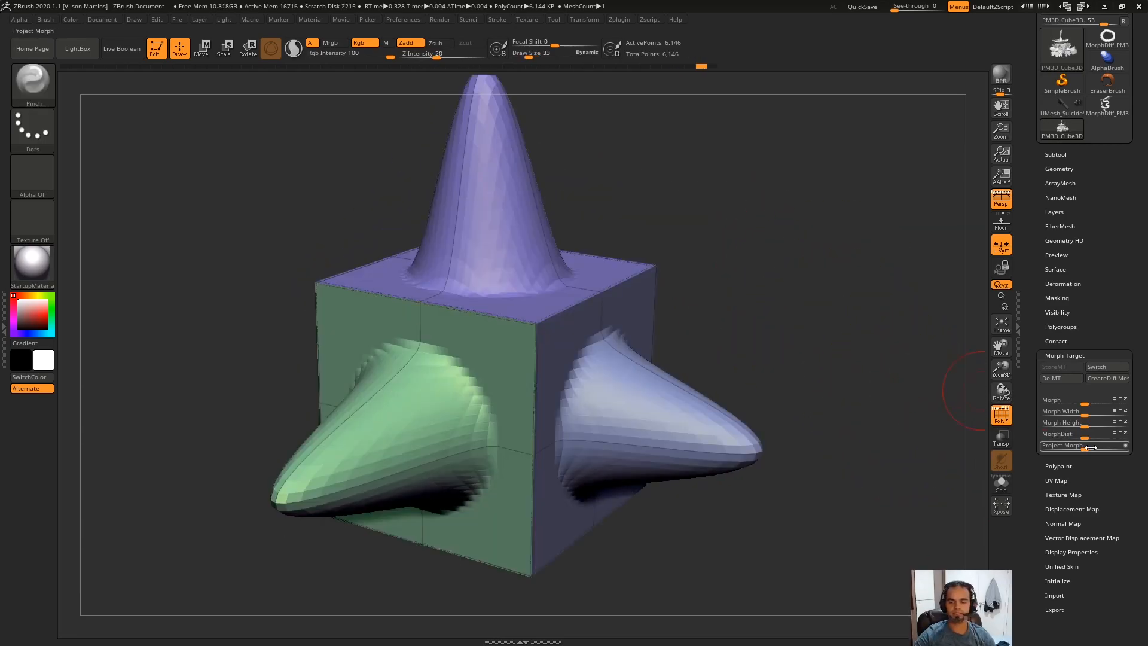
Examine the Project Morph setting and the spiked cube from slightly different angles.
{"action": "left_click_drag", "start_coordinate": [904, 386], "coordinate": [900, 387]}
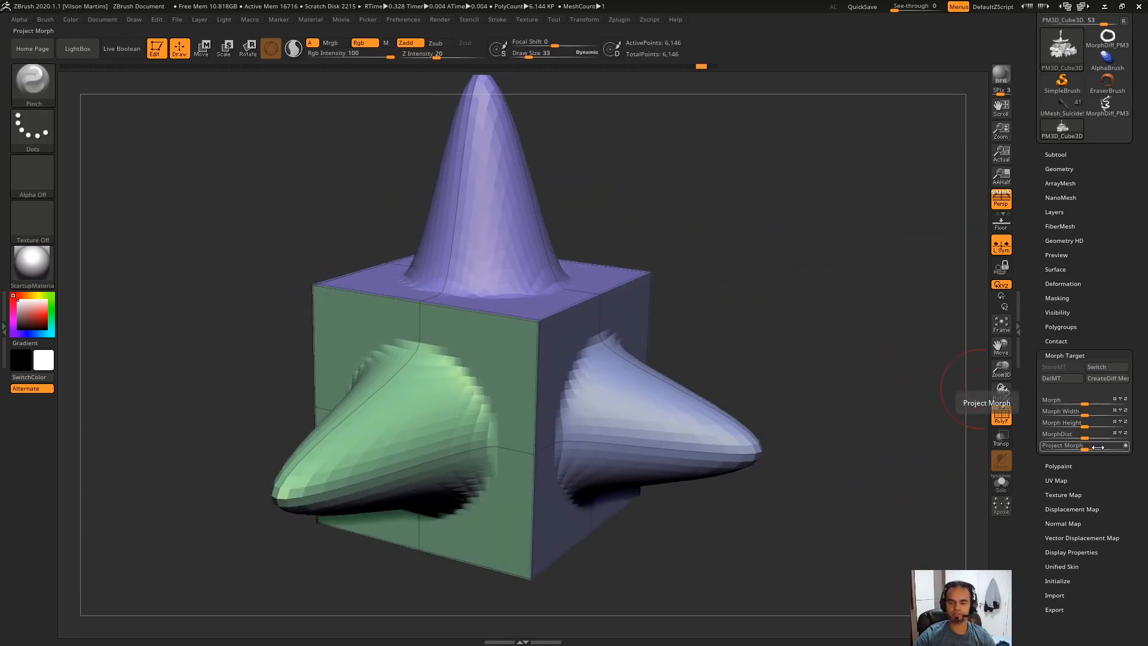
{"action": "left_click_drag", "start_coordinate": [889, 241], "coordinate": [895, 243], "text": "alt"}
{"action": "left_click_drag", "start_coordinate": [907, 342], "coordinate": [913, 345], "text": "alt"}
{"action": "left_click_drag", "start_coordinate": [714, 204], "coordinate": [713, 204], "text": "alt"}
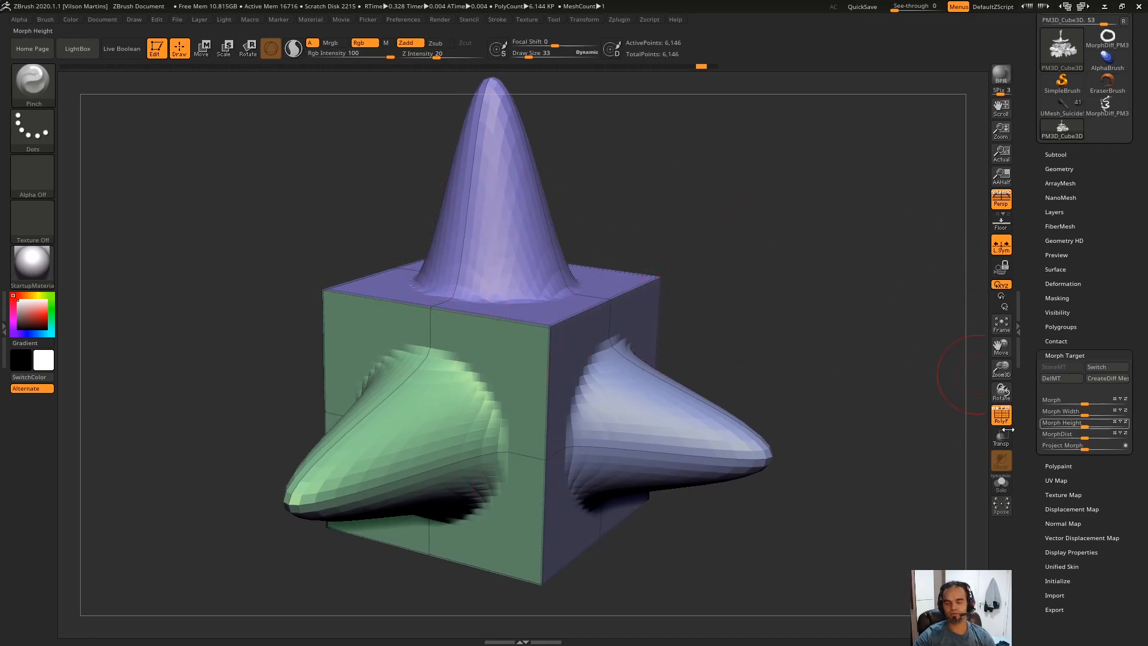
{"action": "left_click_drag", "start_coordinate": [848, 317], "coordinate": [909, 349]}
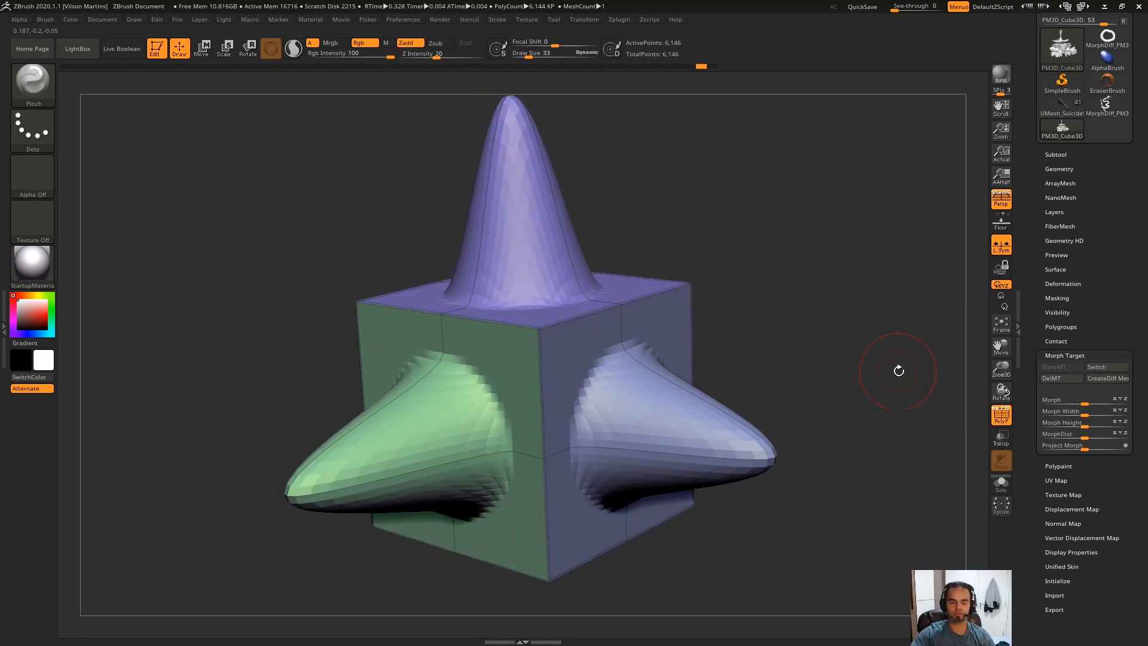
{"action": "left_click", "coordinate": [1068, 447]}
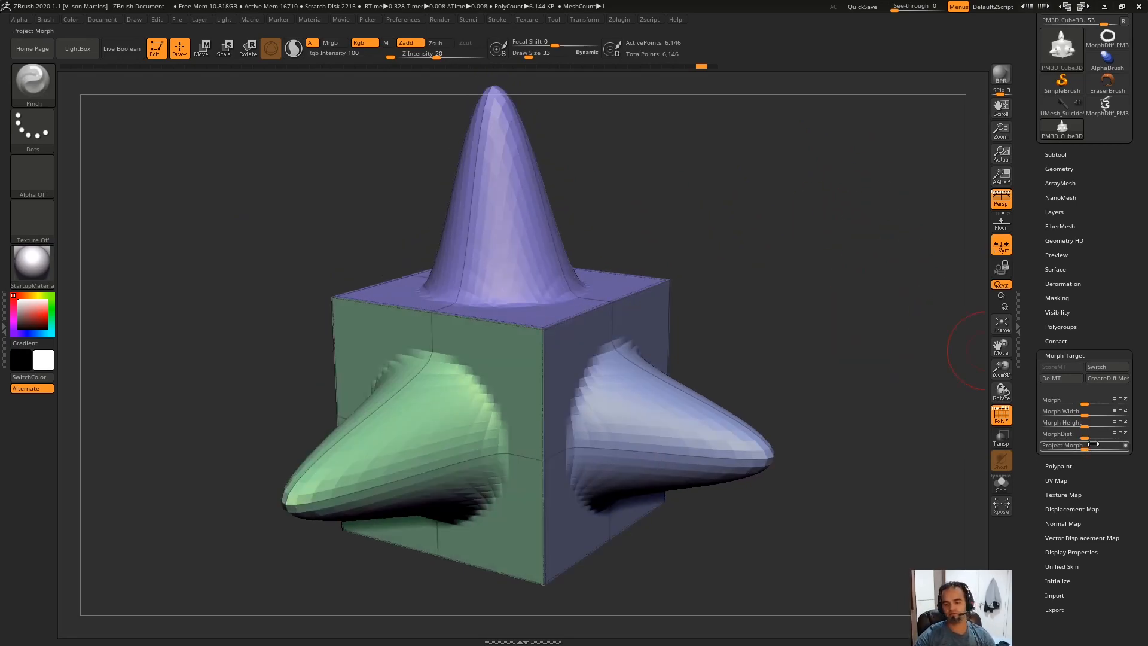
Load the DemoHead model from LightBox, frame its face and turn off perspective.
{"action": "left_click", "coordinate": [78, 48]}
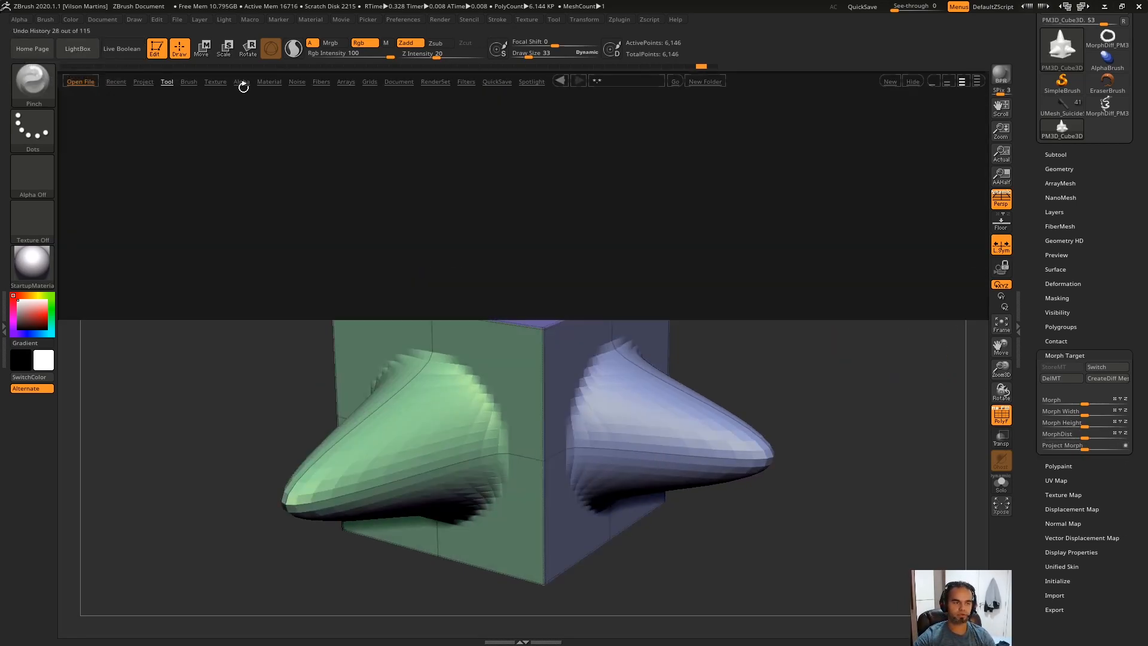
{"action": "double_click", "coordinate": [211, 120]}
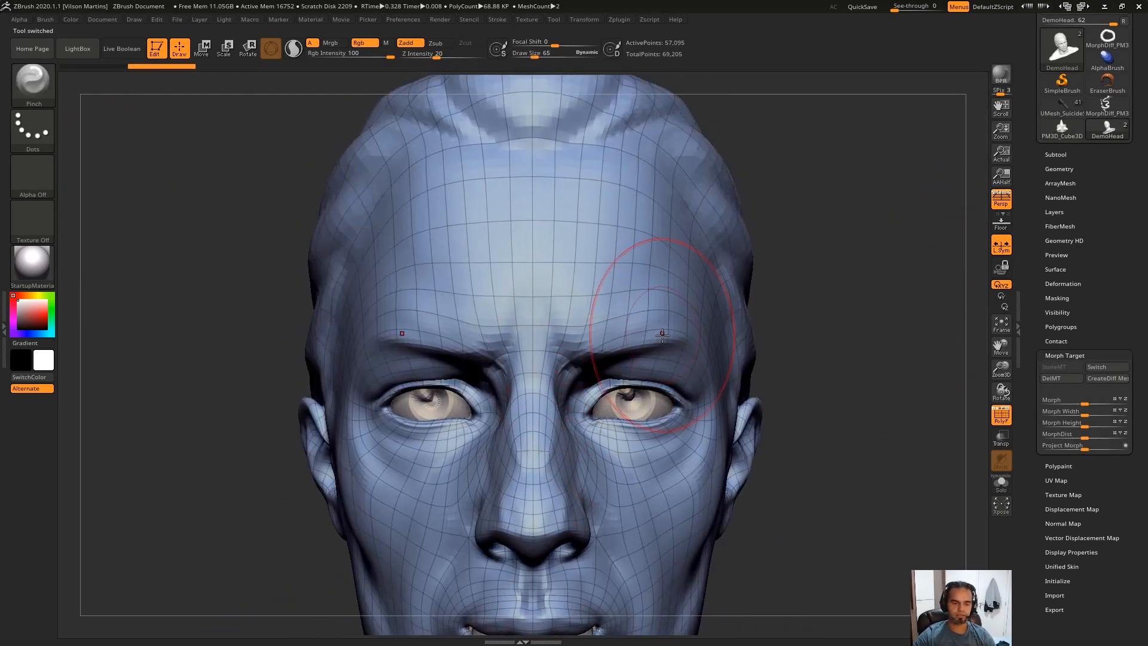
{"action": "left_click_drag", "start_coordinate": [770, 325], "coordinate": [740, 241], "text": "alt"}
{"action": "key", "text": "p"}
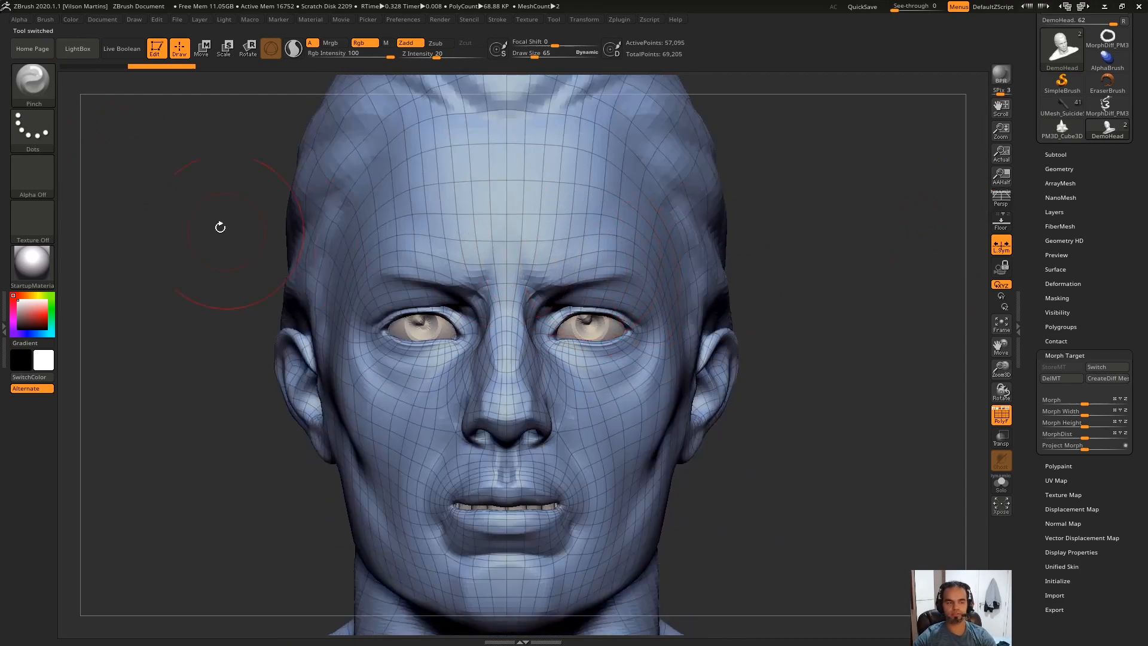
Select the Move brush for sculpting the head.
{"action": "left_click", "coordinate": [37, 99]}
{"action": "key", "text": "m"}
{"action": "key", "text": "v"}
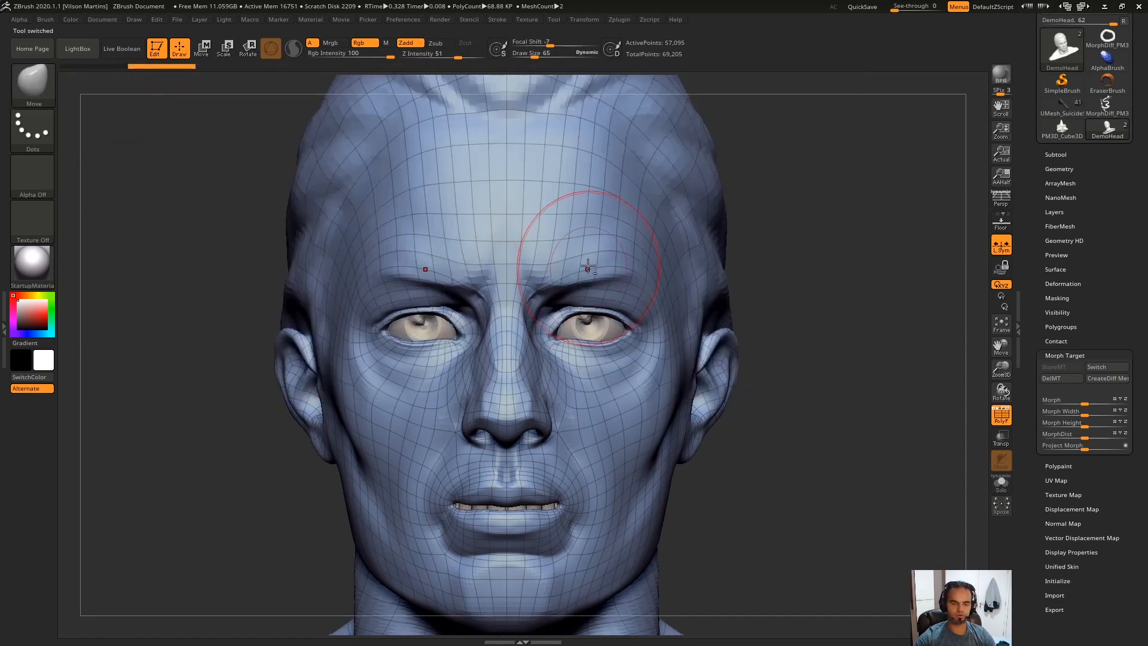
Try reshaping the brow area above both eyes from the front and side with the Move brush.
{"action": "right_click_drag", "start_coordinate": [584, 244], "coordinate": [570, 305], "text": "ctrl"}
{"action": "mouse_move", "coordinate": [570, 306]}
{"action": "left_mouse_down"}
{"action": "mouse_move", "coordinate": [566, 271]}
{"action": "mouse_move", "coordinate": [615, 277]}
{"action": "mouse_move", "coordinate": [571, 279]}
{"action": "mouse_move", "coordinate": [610, 268]}
{"action": "left_mouse_up"}
{"action": "right_click_drag", "start_coordinate": [651, 254], "coordinate": [592, 266]}
{"action": "key", "text": "s"}
{"action": "left_click_drag", "start_coordinate": [647, 269], "coordinate": [648, 269]}
{"action": "right_click_drag", "start_coordinate": [634, 263], "coordinate": [622, 279]}
{"action": "left_click_drag", "start_coordinate": [613, 258], "coordinate": [652, 227], "text": "shift"}
{"action": "right_click_drag", "start_coordinate": [688, 254], "coordinate": [646, 273]}
{"action": "left_click_drag", "start_coordinate": [666, 281], "coordinate": [670, 267]}
{"action": "right_click_drag", "start_coordinate": [667, 245], "coordinate": [739, 240]}
{"action": "mouse_move", "coordinate": [555, 271]}
{"action": "right_mouse_down"}
{"action": "mouse_move", "coordinate": [729, 271]}
{"action": "mouse_move", "coordinate": [616, 209]}
{"action": "mouse_move", "coordinate": [551, 266]}
{"action": "mouse_move", "coordinate": [582, 282]}
{"action": "right_mouse_up"}
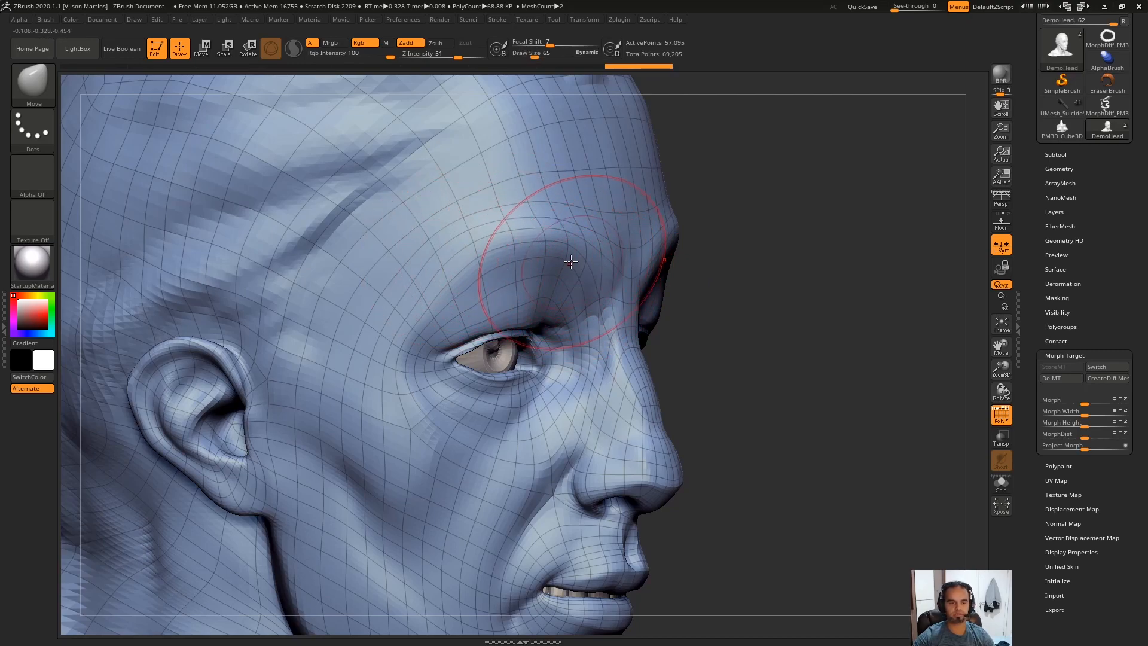
{"action": "right_click_drag", "start_coordinate": [482, 253], "coordinate": [441, 277]}
{"action": "left_click_drag", "start_coordinate": [441, 276], "coordinate": [463, 277]}
{"action": "right_click_drag", "start_coordinate": [463, 277], "coordinate": [650, 265]}
Undo all the brow strokes made on the head.
{"action": "key", "text": "ctrl+z"}
{"action": "key", "text": "ctrl+z"}
{"action": "key", "text": "ctrl+z"}
{"action": "key", "text": "ctrl+z"}
{"action": "key", "text": "ctrl+z"}
{"action": "key", "text": "ctrl+z"}
{"action": "key", "text": "ctrl+z"}
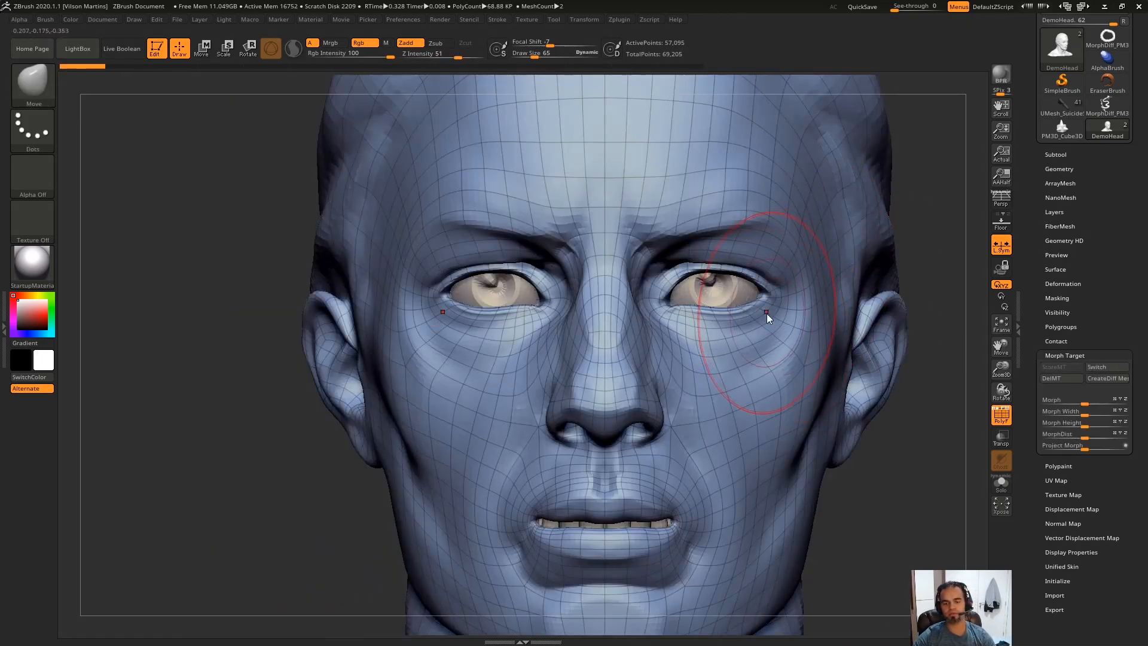
Delete the head's existing morph target and store its current shape as the new one.
{"action": "mouse_move", "coordinate": [769, 321]}
{"action": "right_mouse_down", "text": "alt"}
{"action": "mouse_move", "coordinate": [769, 281]}
{"action": "mouse_move", "coordinate": [661, 312]}
{"action": "mouse_move", "coordinate": [626, 287]}
{"action": "mouse_move", "coordinate": [690, 305]}
{"action": "right_mouse_up", "text": "alt"}
{"action": "key", "text": "["}
{"action": "mouse_move", "coordinate": [714, 309]}
{"action": "left_mouse_down", "text": "shift"}
{"action": "mouse_move", "coordinate": [571, 296]}
{"action": "mouse_move", "coordinate": [740, 299]}
{"action": "mouse_move", "coordinate": [713, 291]}
{"action": "left_mouse_up", "text": "shift"}
{"action": "left_click", "coordinate": [1064, 378]}
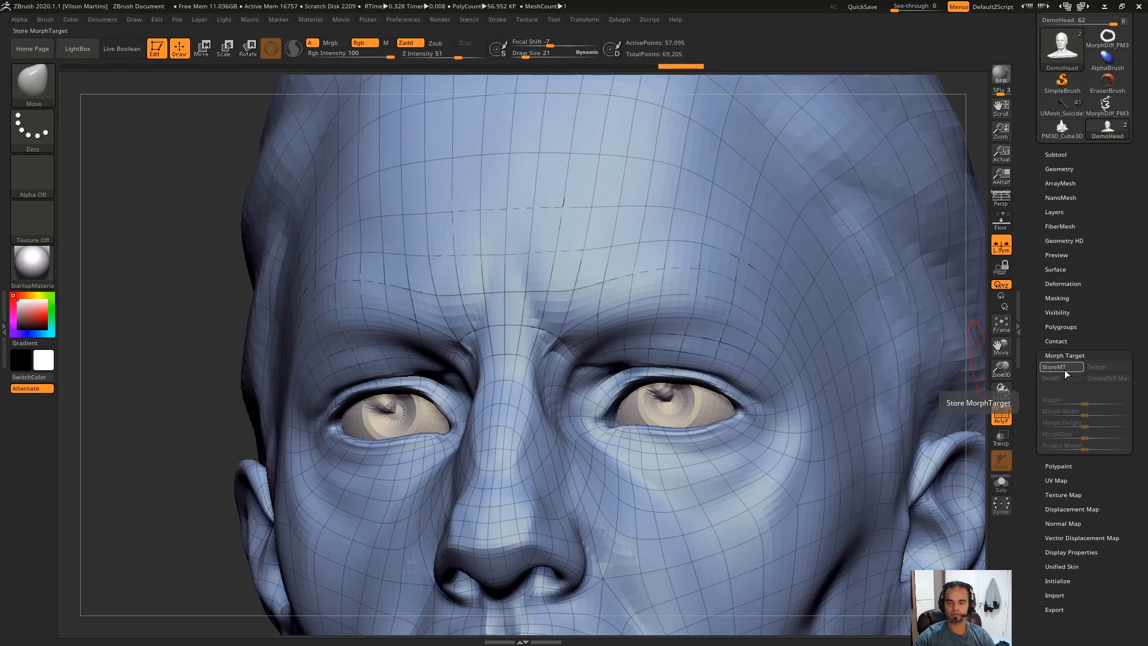
{"action": "left_click", "coordinate": [1065, 371]}
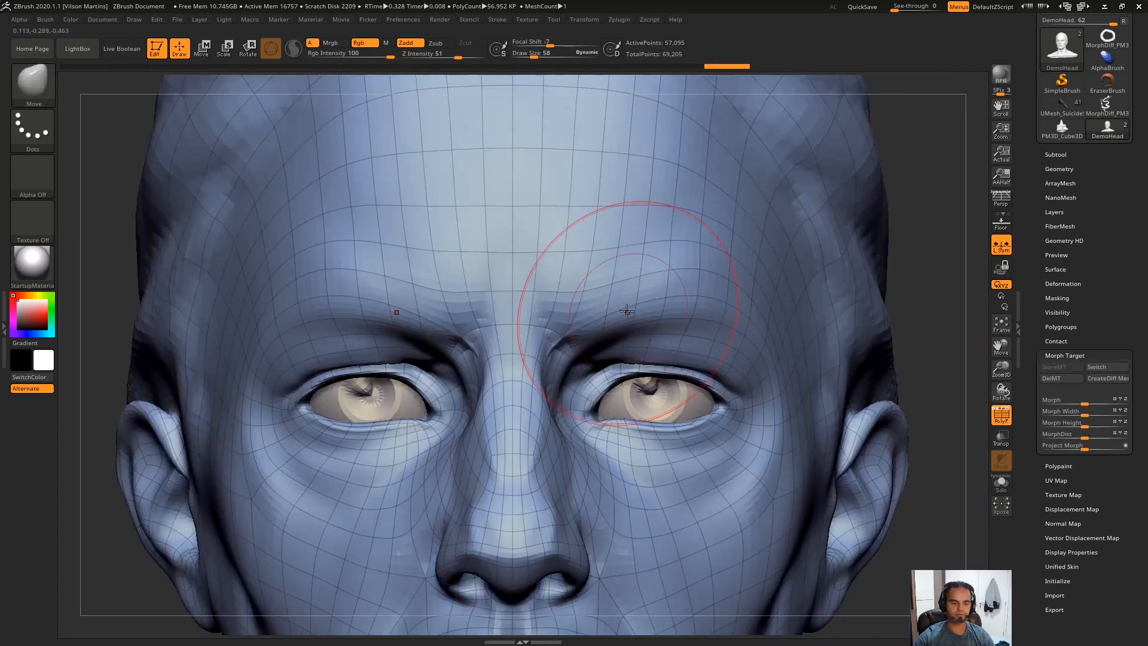
Raise and reshape both brows and the area above the eyes with symmetrical Move brush strokes.
{"action": "mouse_move", "coordinate": [628, 312]}
{"action": "left_mouse_down"}
{"action": "mouse_move", "coordinate": [604, 287]}
{"action": "mouse_move", "coordinate": [555, 283]}
{"action": "left_mouse_up"}
{"action": "left_click_drag", "start_coordinate": [640, 278], "coordinate": [677, 269]}
{"action": "right_click_drag", "start_coordinate": [722, 262], "coordinate": [616, 269]}
{"action": "left_click_drag", "start_coordinate": [623, 273], "coordinate": [635, 266]}
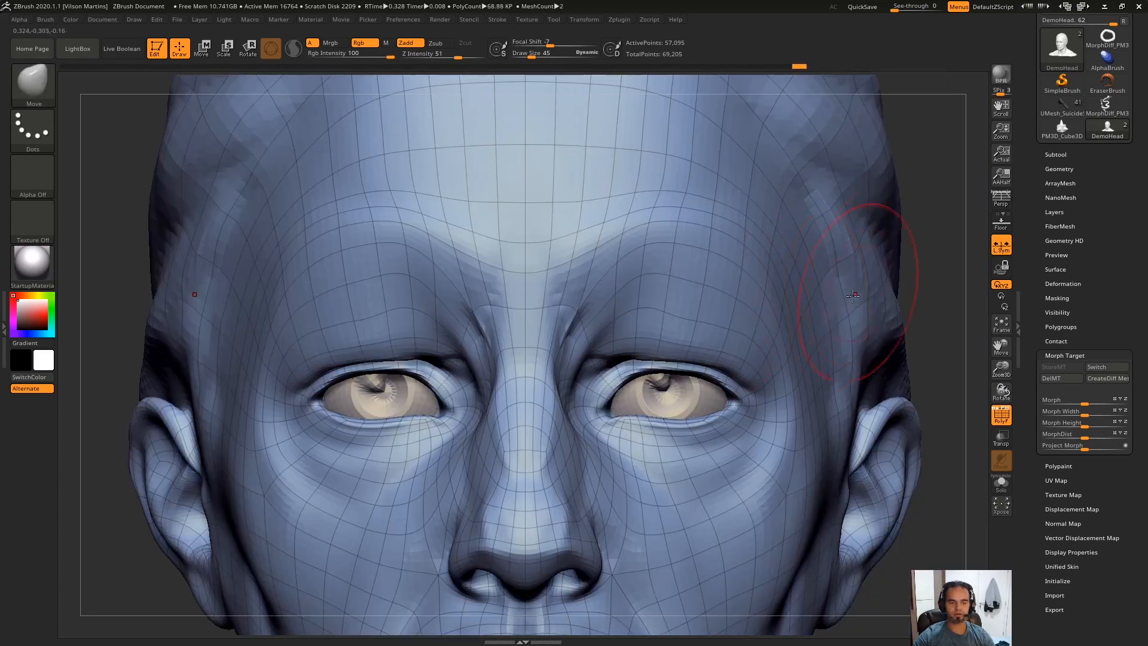
{"action": "left_click_drag", "start_coordinate": [596, 312], "coordinate": [589, 311]}
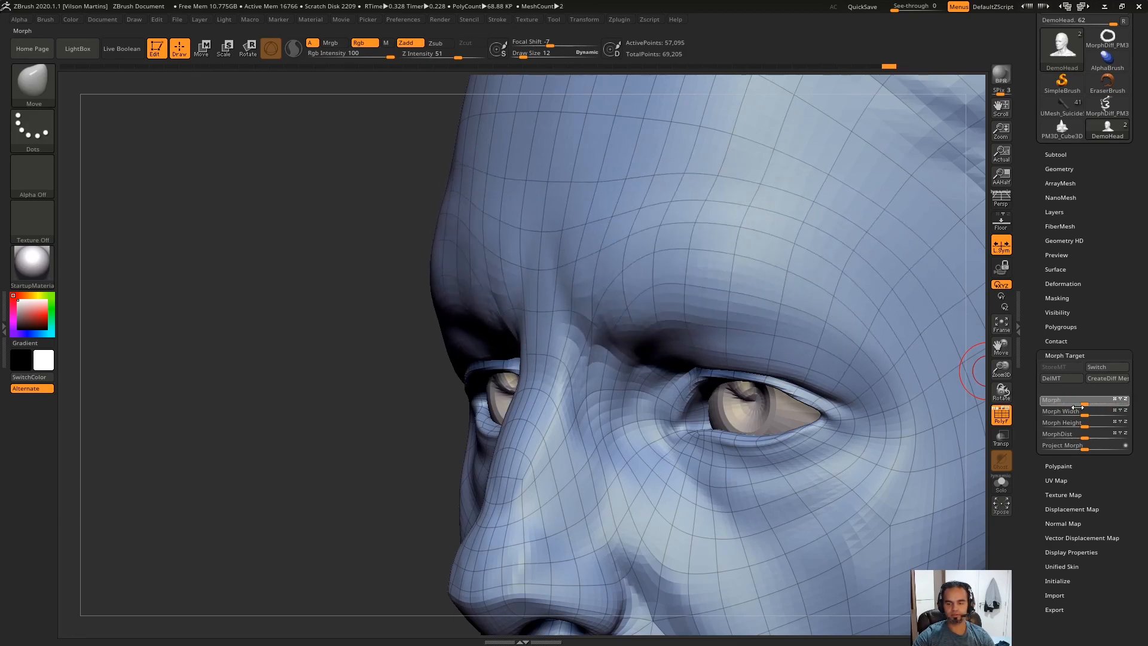
Undo the small Morph adjustment, set the draw size to 65 and pull the brow upward.
{"action": "left_click_drag", "start_coordinate": [1081, 406], "coordinate": [1073, 407]}
{"action": "key", "text": "ctrl+z"}
{"action": "key", "text": "s"}
{"action": "left_click_drag", "start_coordinate": [713, 326], "coordinate": [723, 327]}
{"action": "key", "text": "s"}
{"action": "mouse_move", "coordinate": [696, 305]}
{"action": "left_mouse_down"}
{"action": "mouse_move", "coordinate": [684, 192]}
{"action": "mouse_move", "coordinate": [685, 242]}
{"action": "left_mouse_up"}
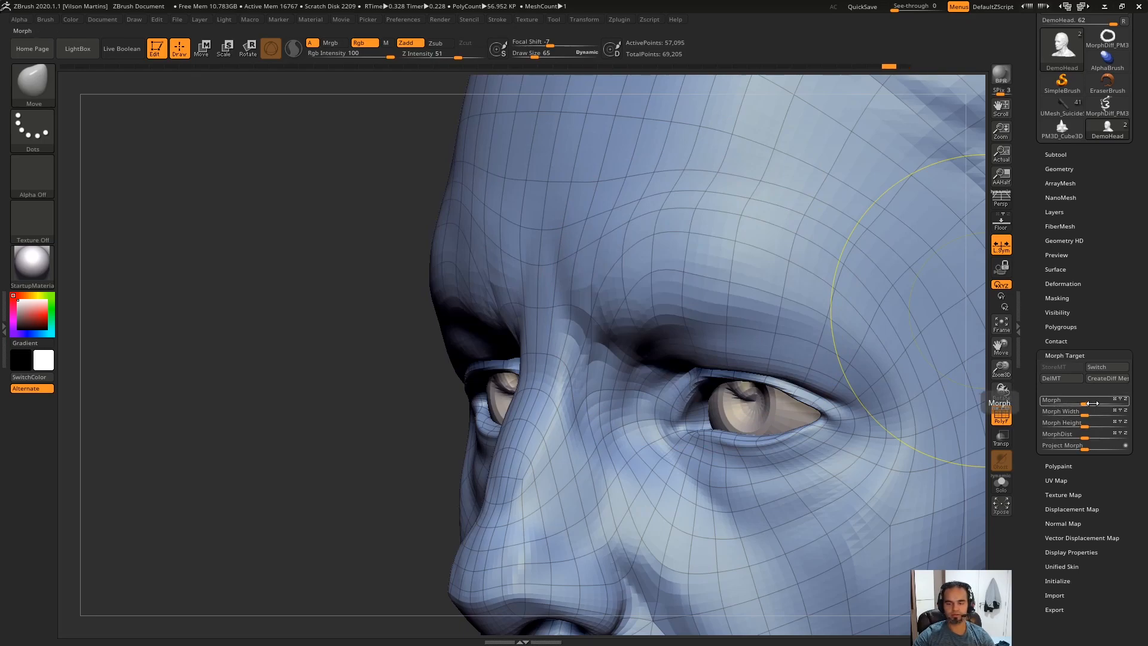
Set Morph to 100 to bring the brows to their stored target, and slide them back to the sculpted shape.
{"action": "left_click_drag", "start_coordinate": [1091, 404], "coordinate": [1127, 402]}
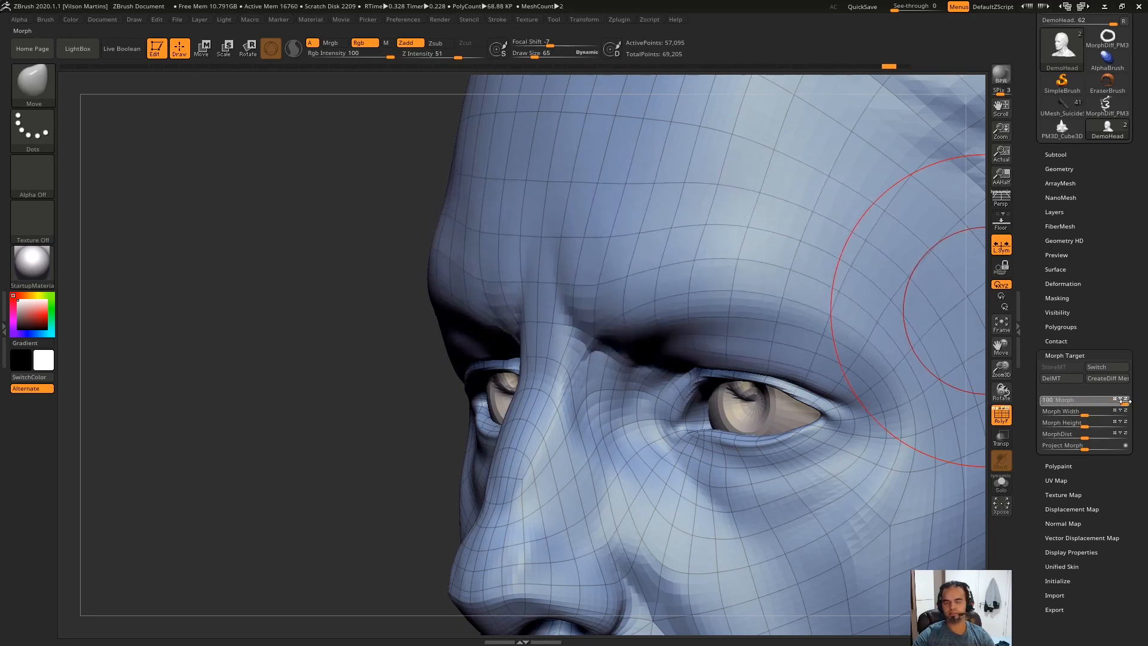
{"action": "mouse_move", "coordinate": [1125, 401]}
{"action": "left_mouse_down"}
{"action": "mouse_move", "coordinate": [1068, 404]}
{"action": "mouse_move", "coordinate": [1080, 403]}
{"action": "left_mouse_up"}
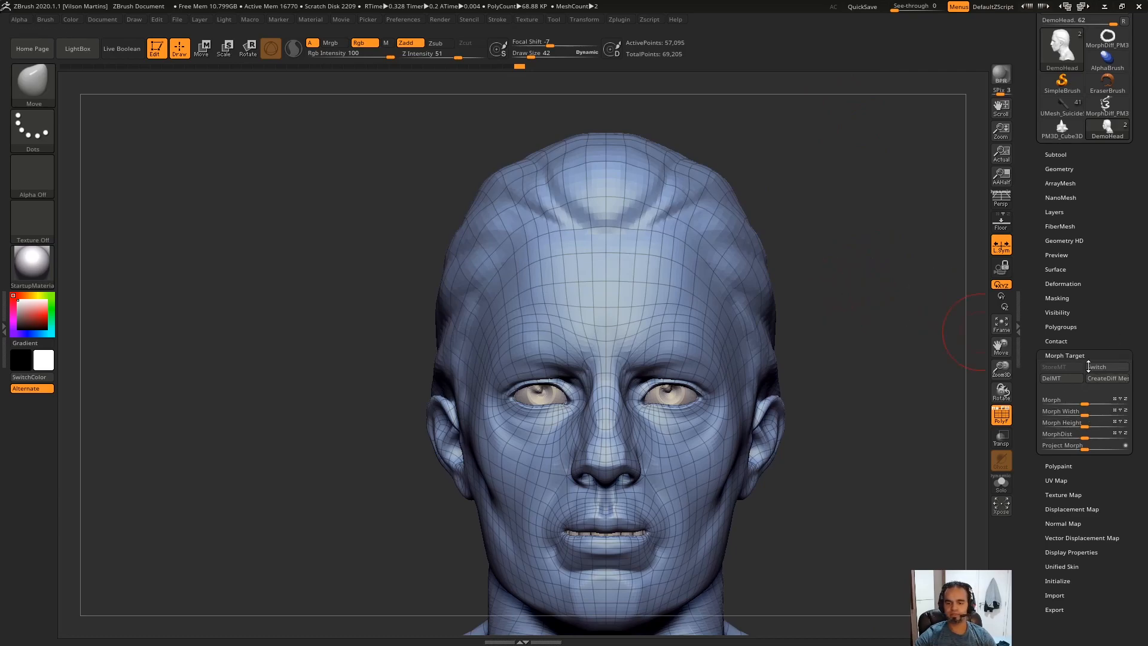
{"action": "mouse_move", "coordinate": [939, 386]}
{"action": "left_mouse_down"}
{"action": "mouse_move", "coordinate": [904, 389]}
{"action": "mouse_move", "coordinate": [856, 307]}
{"action": "mouse_move", "coordinate": [879, 390]}
{"action": "mouse_move", "coordinate": [918, 392]}
{"action": "left_mouse_up"}
{"action": "left_click_drag", "start_coordinate": [1027, 392], "coordinate": [1027, 488]}
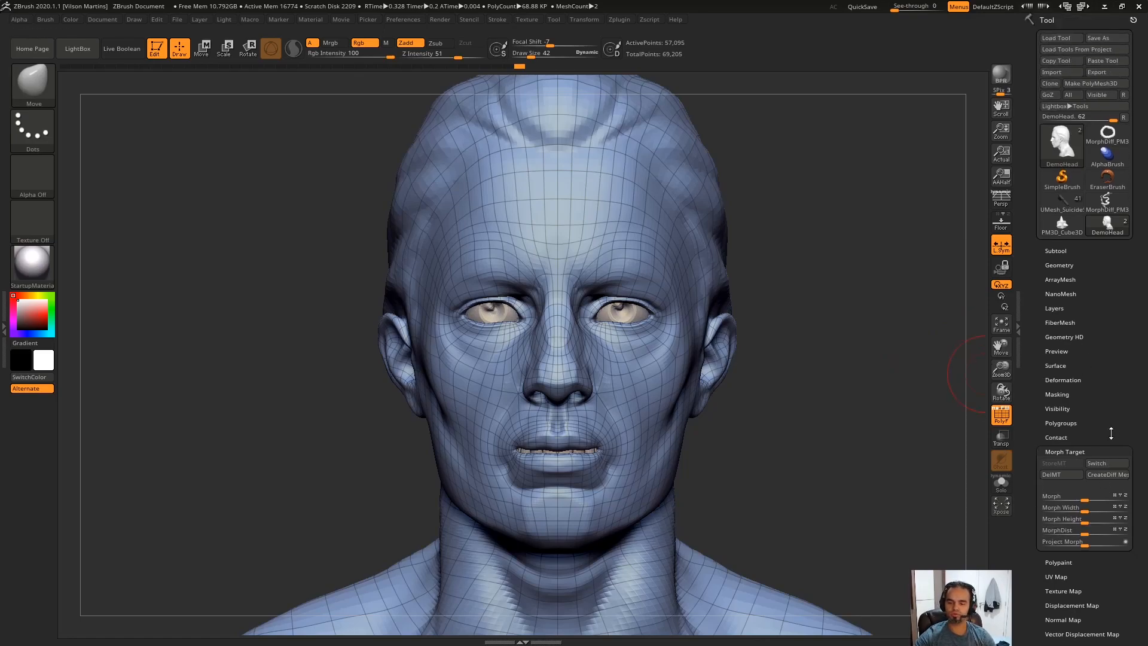
{"action": "left_click_drag", "start_coordinate": [1111, 433], "coordinate": [1117, 397]}
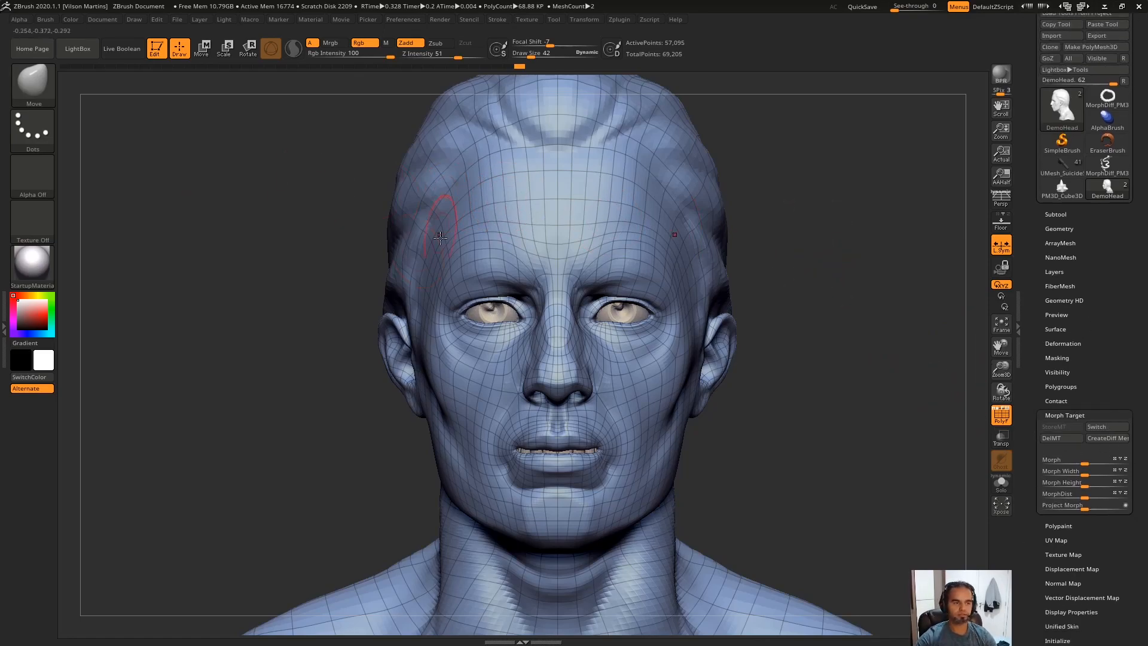
Look up the sculpting brushes starting with M and close the brush library without changing brush.
{"action": "left_click", "coordinate": [34, 97]}
{"action": "left_click", "coordinate": [46, 86]}
{"action": "key", "text": "m"}
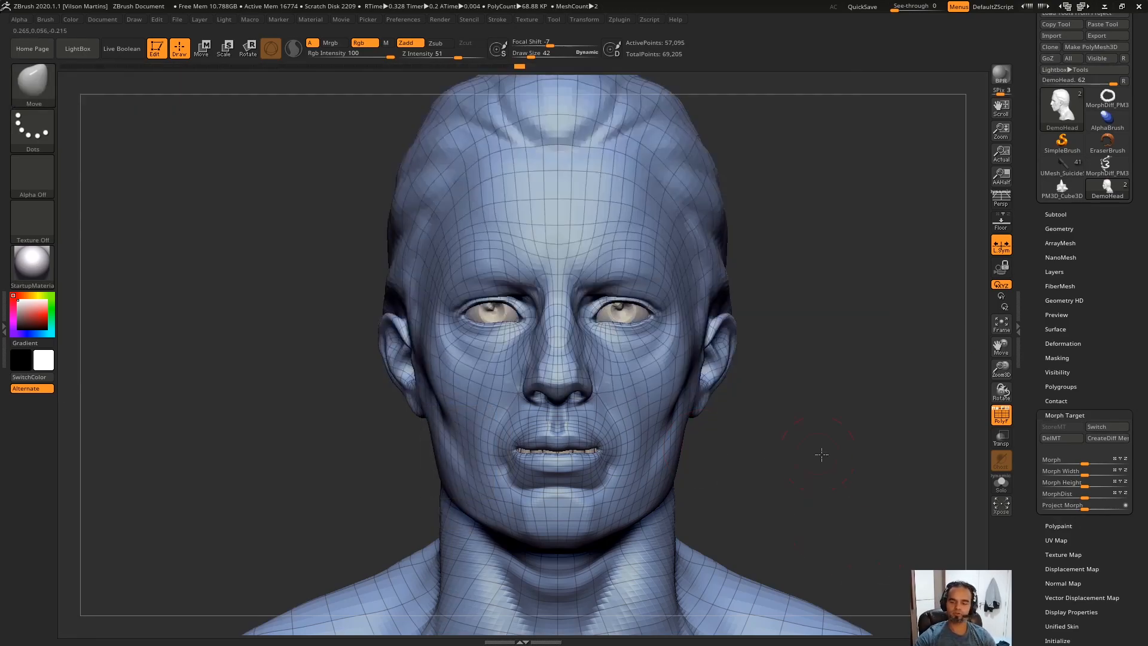
{"action": "left_click_drag", "start_coordinate": [820, 451], "coordinate": [950, 443], "text": "alt"}
Try different Morph amounts on the whole head and compare the brows up close, undoing the change.
{"action": "mouse_move", "coordinate": [1092, 462]}
{"action": "left_mouse_down"}
{"action": "mouse_move", "coordinate": [1105, 455]}
{"action": "mouse_move", "coordinate": [1043, 431]}
{"action": "left_mouse_up"}
{"action": "left_click_drag", "start_coordinate": [863, 253], "coordinate": [863, 320], "text": "alt"}
{"action": "key", "text": "ctrl+z"}
{"action": "left_click_drag", "start_coordinate": [861, 264], "coordinate": [904, 338], "text": "alt"}
{"action": "left_click_drag", "start_coordinate": [754, 332], "coordinate": [731, 362], "text": "alt"}
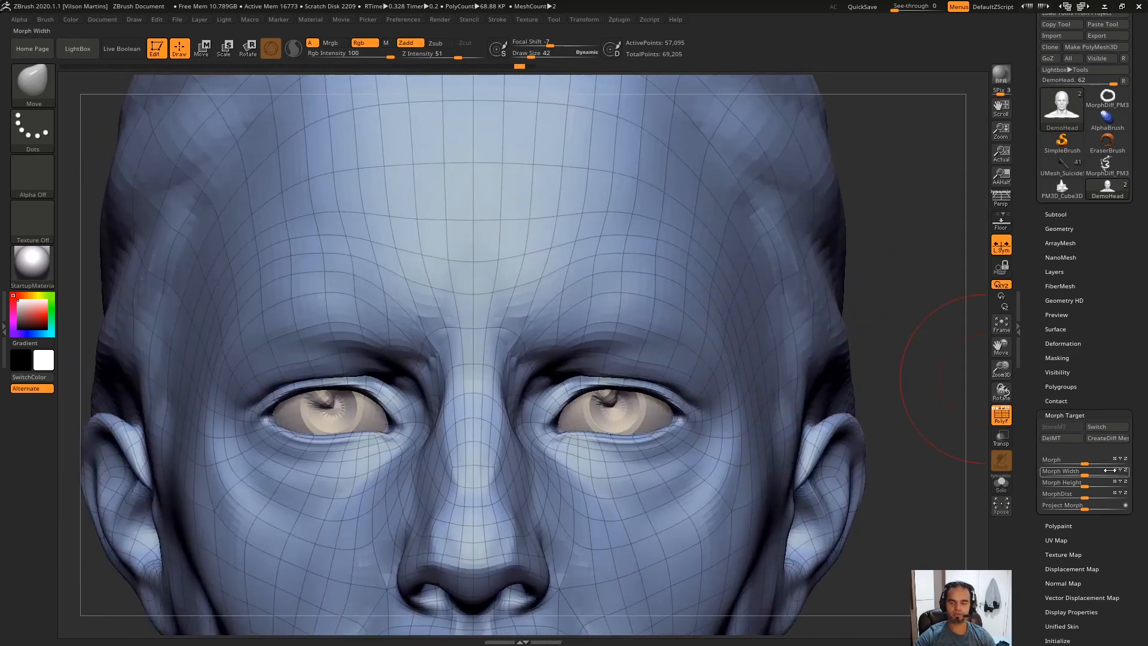
{"action": "mouse_move", "coordinate": [1092, 462]}
{"action": "left_mouse_down"}
{"action": "mouse_move", "coordinate": [1113, 458]}
{"action": "mouse_move", "coordinate": [1079, 459]}
{"action": "mouse_move", "coordinate": [1133, 453]}
{"action": "mouse_move", "coordinate": [1070, 456]}
{"action": "left_mouse_up"}
{"action": "right_click_drag", "start_coordinate": [796, 351], "coordinate": [854, 364], "text": "alt"}
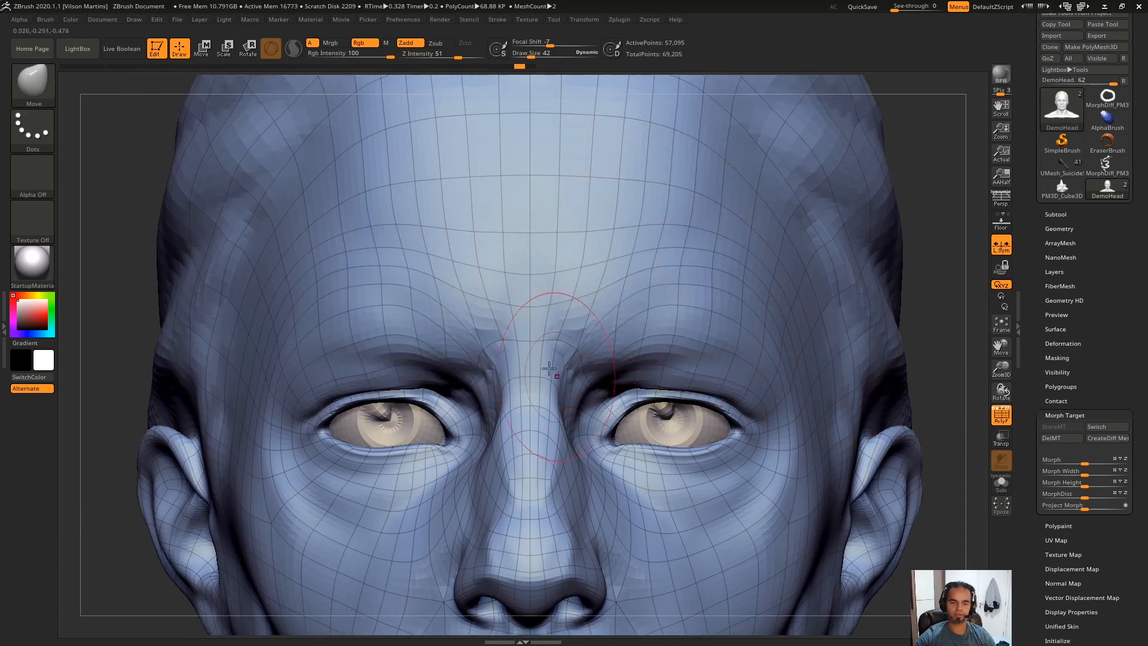
Mask one half of the head using a lasso and soften the mask's edge.
{"action": "right_click_drag", "start_coordinate": [565, 431], "coordinate": [664, 247], "text": "ctrl"}
{"action": "mouse_move", "coordinate": [865, 228]}
{"action": "left_mouse_down", "text": "ctrl"}
{"action": "mouse_move", "coordinate": [795, 325]}
{"action": "mouse_move", "coordinate": [711, 482]}
{"action": "left_mouse_up", "text": "ctrl"}
{"action": "mouse_move", "coordinate": [887, 259]}
{"action": "left_mouse_down", "text": "ctrl"}
{"action": "mouse_move", "coordinate": [569, 241]}
{"action": "mouse_move", "coordinate": [555, 336]}
{"action": "mouse_move", "coordinate": [816, 570]}
{"action": "mouse_move", "coordinate": [861, 517]}
{"action": "left_mouse_up", "text": "ctrl"}
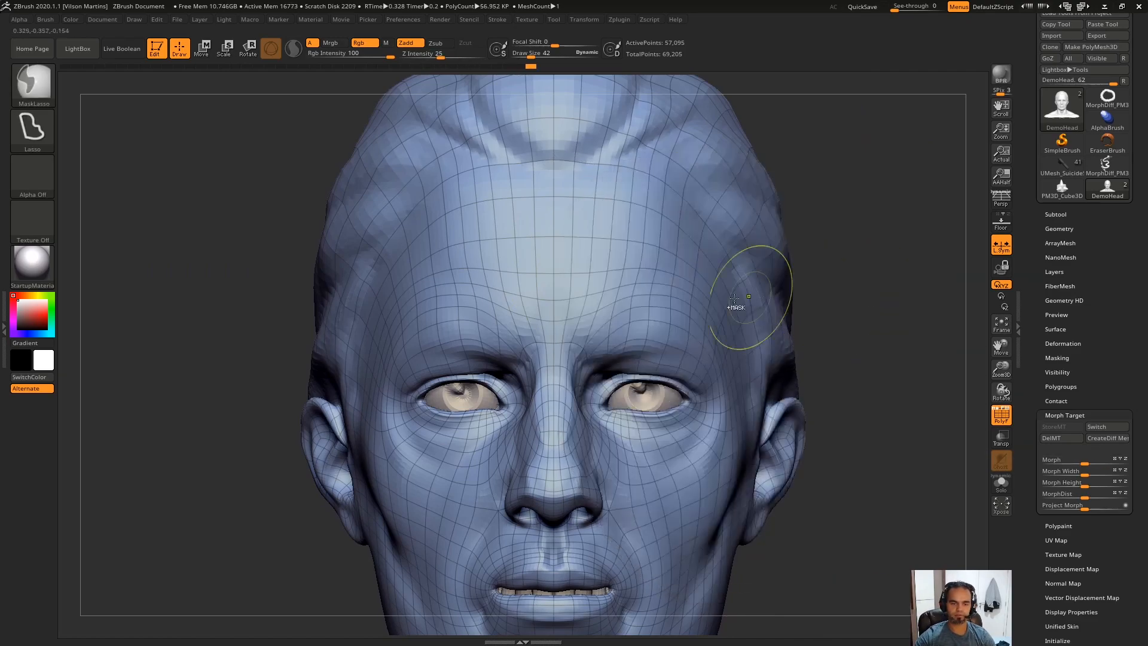
{"action": "left_click", "coordinate": [844, 291], "text": "ctrl"}
{"action": "left_click", "coordinate": [741, 302], "text": "ctrl"}
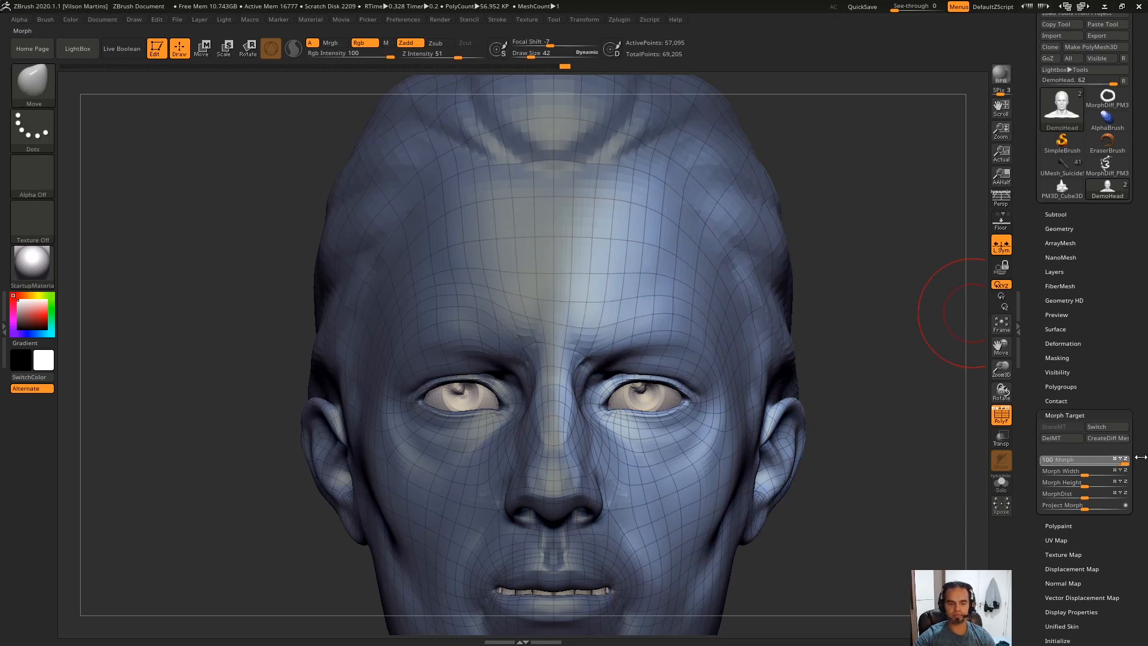
Set Morph to 100 on the unmasked half of the head, return it to 0 and clear the mask.
{"action": "left_click_drag", "start_coordinate": [1142, 451], "coordinate": [1137, 448]}
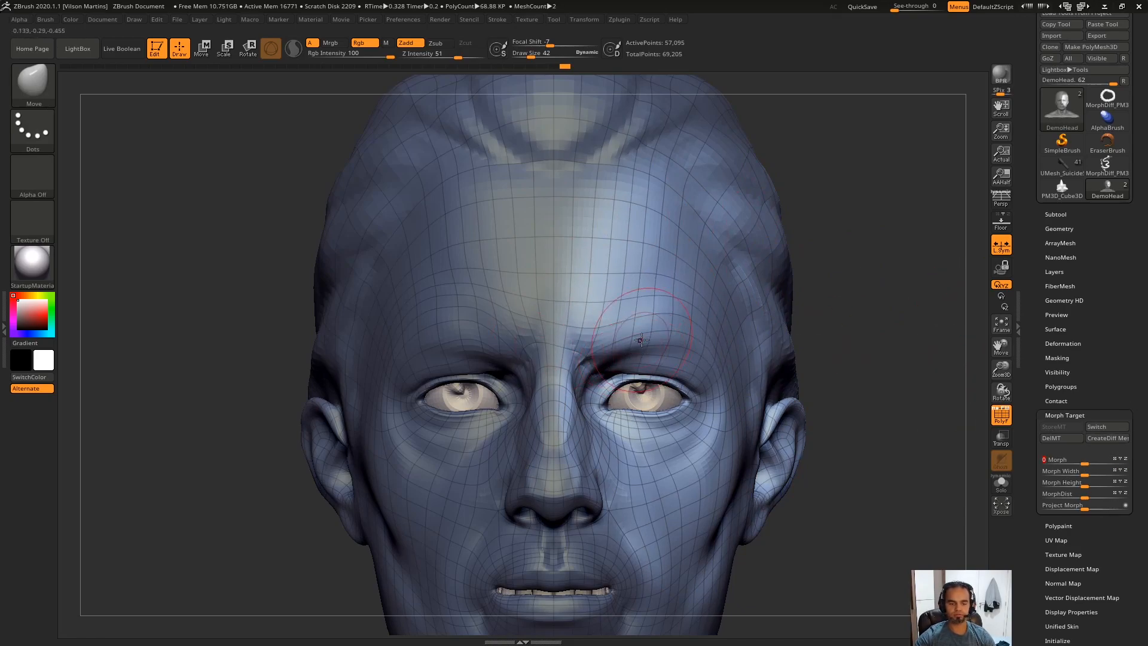
{"action": "right_click_drag", "start_coordinate": [885, 210], "coordinate": [899, 236], "text": "ctrl"}
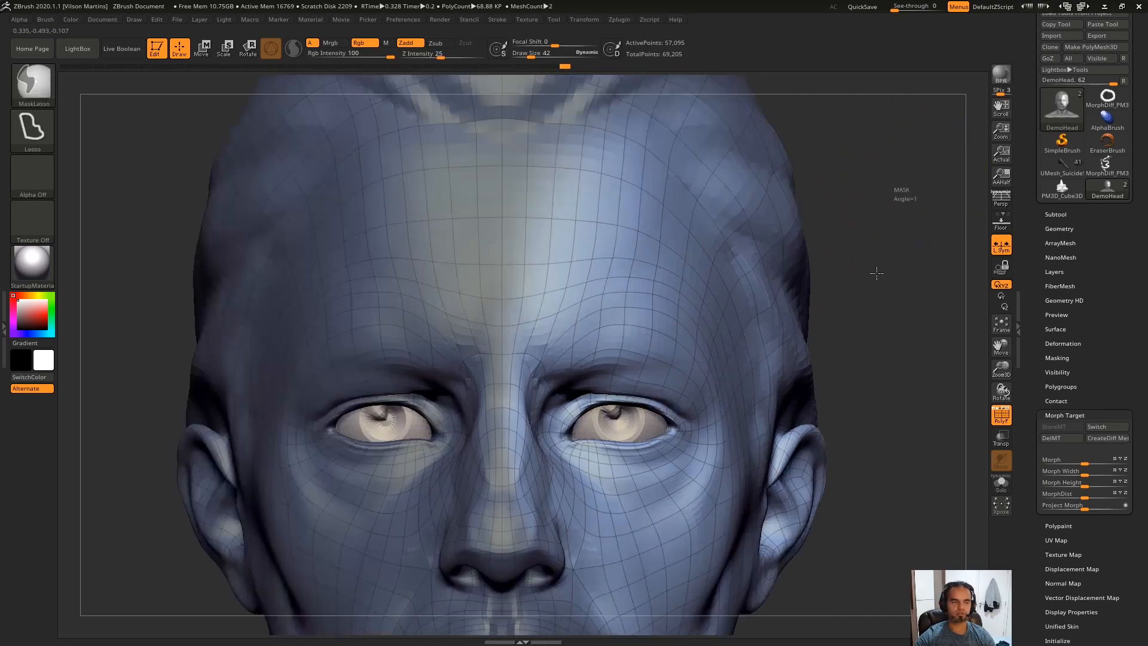
{"action": "left_click_drag", "start_coordinate": [900, 235], "coordinate": [891, 251], "text": "ctrl"}
Select the Morph brush, adjust its size and paint the stored shape locally over the brow and eye area.
{"action": "left_click", "coordinate": [43, 89]}
{"action": "key", "text": "m"}
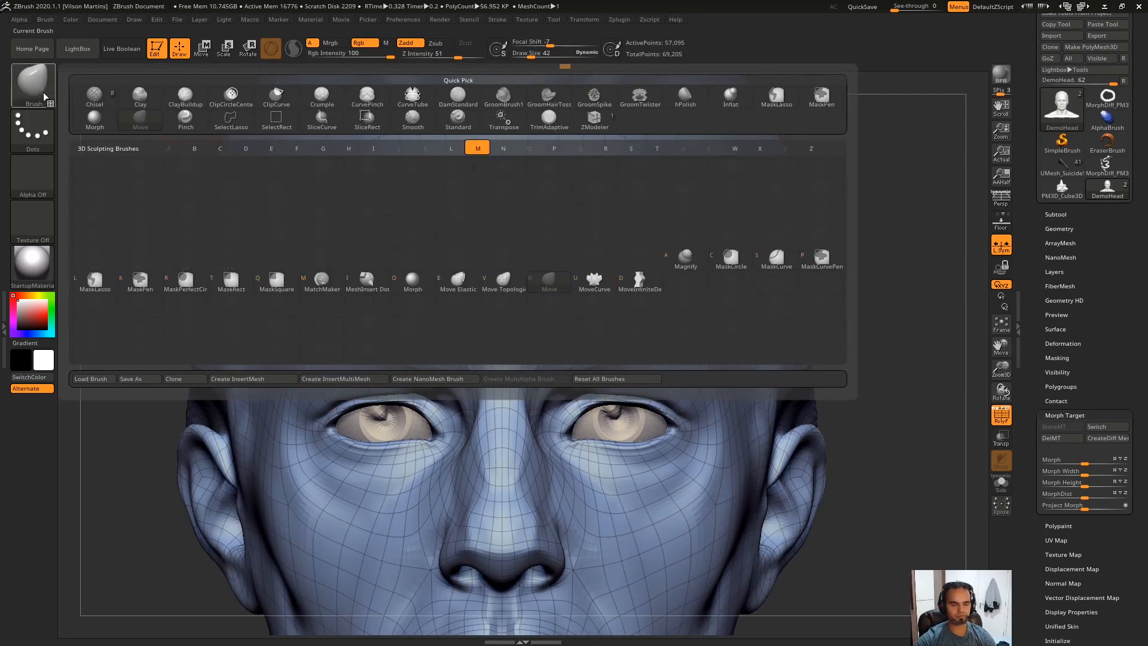
{"action": "key", "text": "o"}
{"action": "key", "text": "s"}
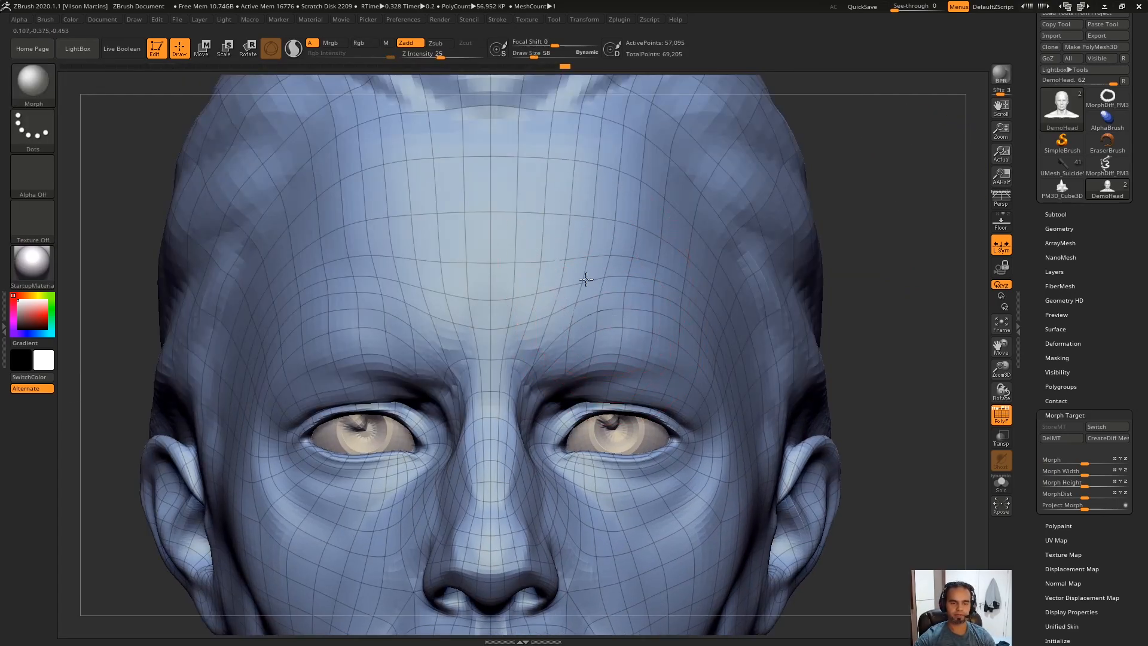
{"action": "key", "text": "s"}
{"action": "mouse_move", "coordinate": [586, 279]}
{"action": "left_mouse_down"}
{"action": "mouse_move", "coordinate": [638, 261]}
{"action": "mouse_move", "coordinate": [696, 378]}
{"action": "mouse_move", "coordinate": [630, 383]}
{"action": "mouse_move", "coordinate": [561, 289]}
{"action": "mouse_move", "coordinate": [573, 413]}
{"action": "mouse_move", "coordinate": [606, 412]}
{"action": "left_mouse_up"}
{"action": "key", "text": "bracketleft"}
{"action": "right_click_drag", "start_coordinate": [557, 287], "coordinate": [516, 275], "text": "alt"}
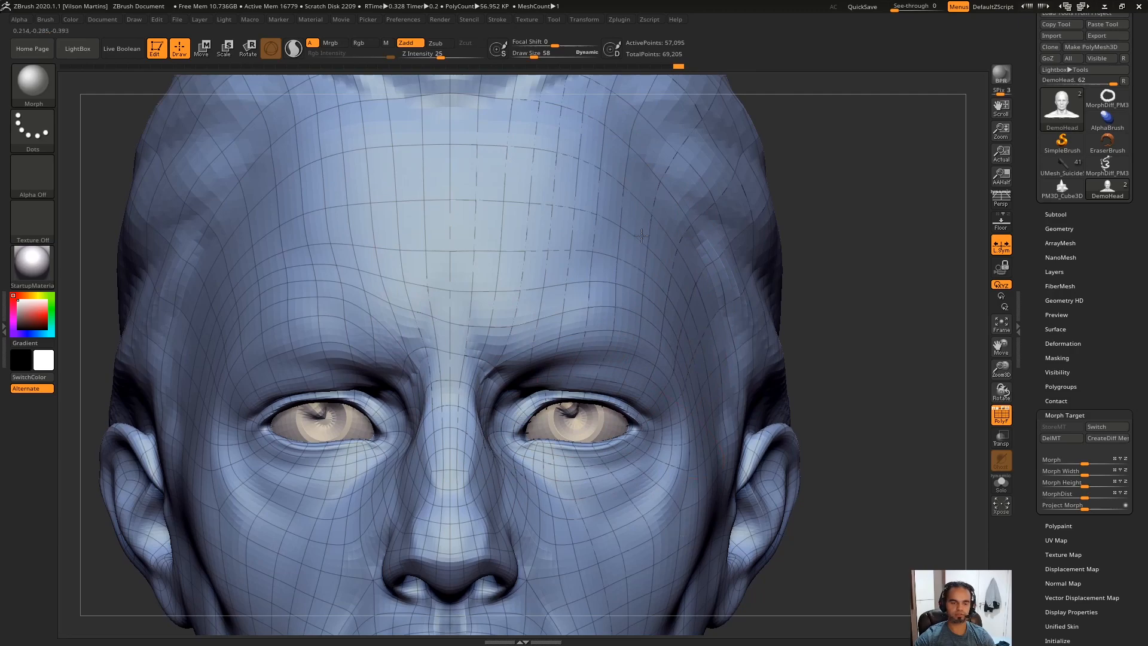
{"action": "right_click_drag", "start_coordinate": [548, 356], "coordinate": [601, 392], "text": "alt"}
Morph the whole head, brush a stroke across the brow with the Morph brush and undo the last change.
{"action": "left_click_drag", "start_coordinate": [1089, 459], "coordinate": [1119, 457]}
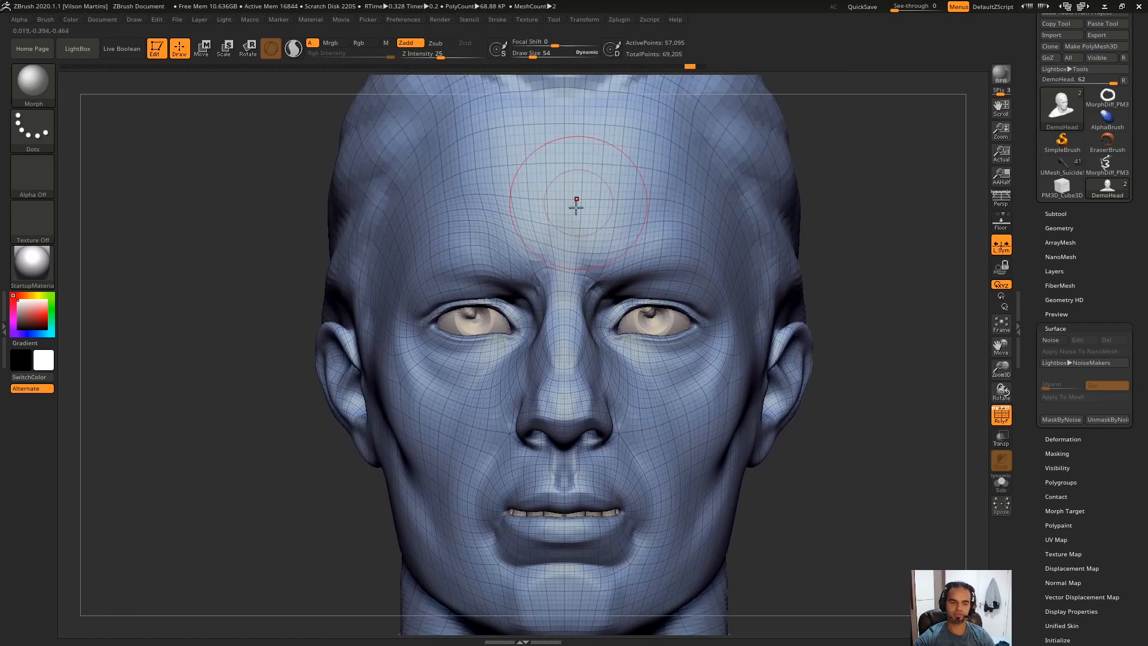
{"action": "left_click_drag", "start_coordinate": [533, 238], "coordinate": [470, 239]}
{"action": "key", "text": "ctrl+z"}
Switch to the PM3D_Cube3D tool, dismiss the brush notice and hide the polyframe.
{"action": "left_click", "coordinate": [1062, 188]}
{"action": "right_click_drag", "start_coordinate": [608, 315], "coordinate": [664, 245], "text": "ctrl"}
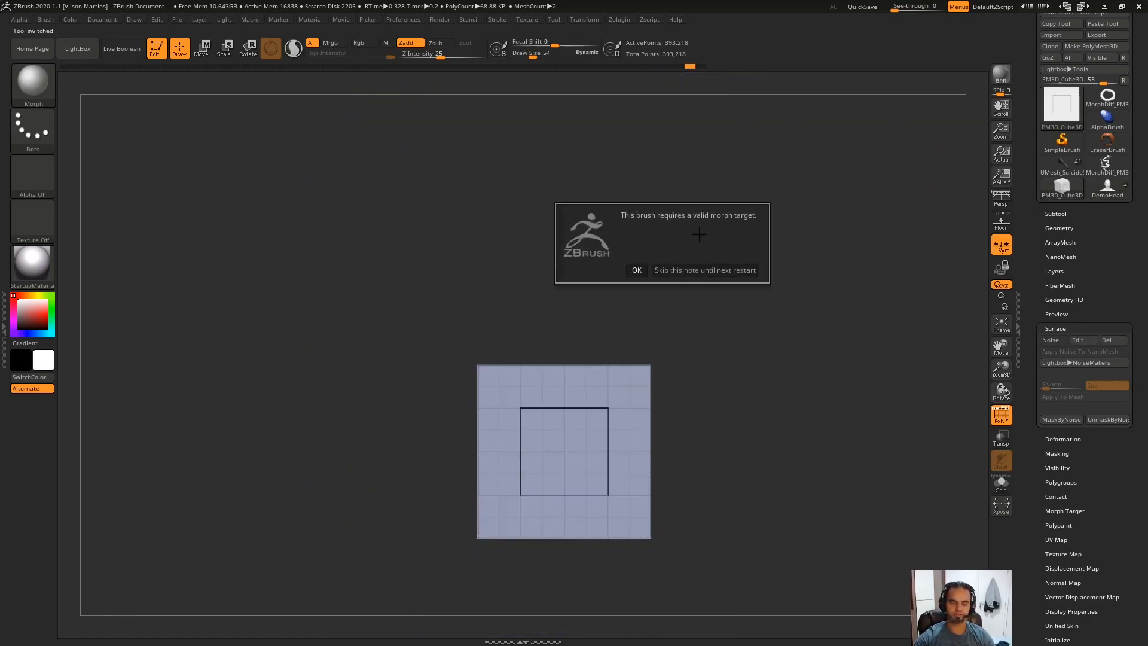
{"action": "left_click_drag", "start_coordinate": [725, 257], "coordinate": [849, 273]}
{"action": "key", "text": "shift+f"}
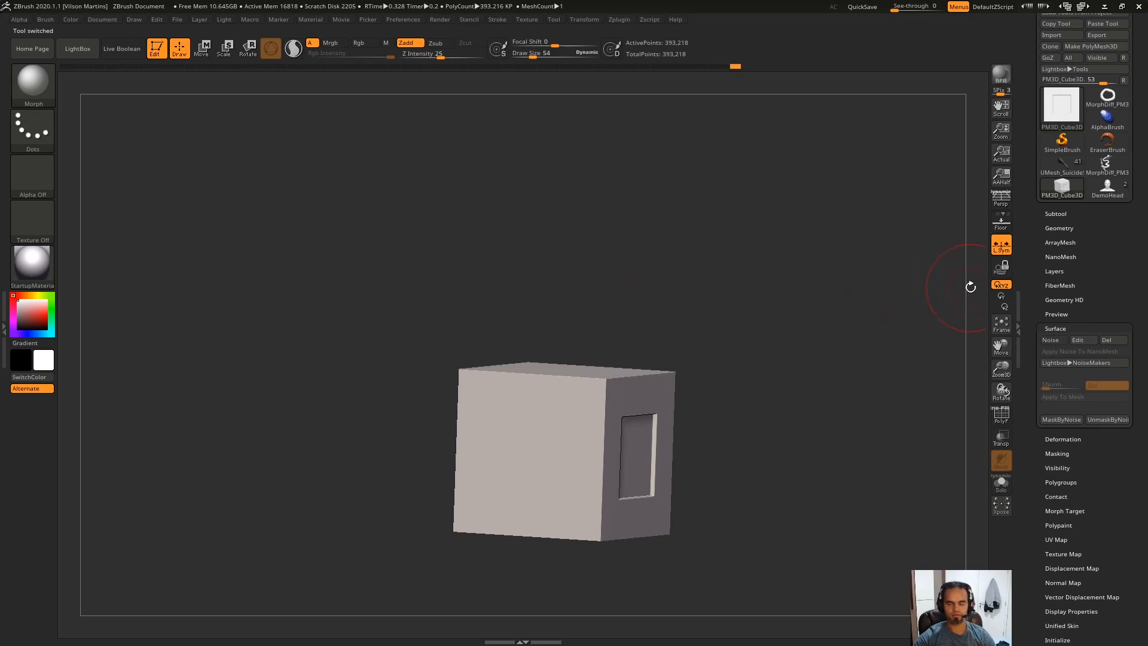
Turn on the cube's surface noise and select the Standard brush.
{"action": "left_click", "coordinate": [1061, 339]}
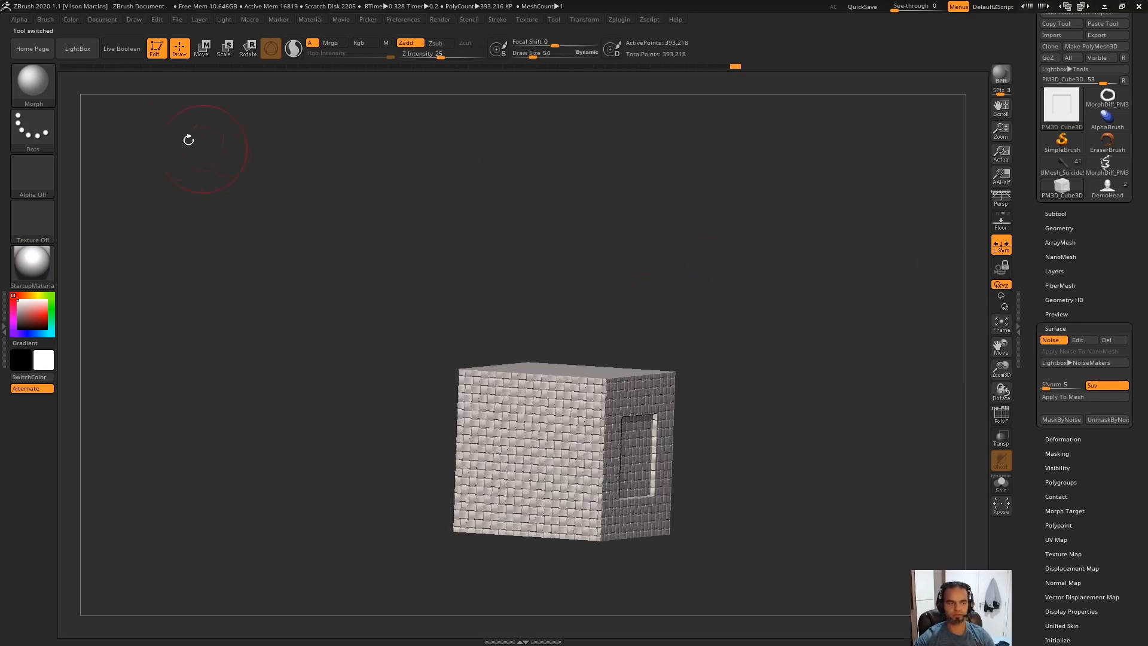
{"action": "left_click", "coordinate": [42, 89]}
{"action": "left_click", "coordinate": [469, 316]}
Examine the woven noise on the cube's faces and recess from several angles and turn the noise off.
{"action": "left_click_drag", "start_coordinate": [861, 180], "coordinate": [756, 228]}
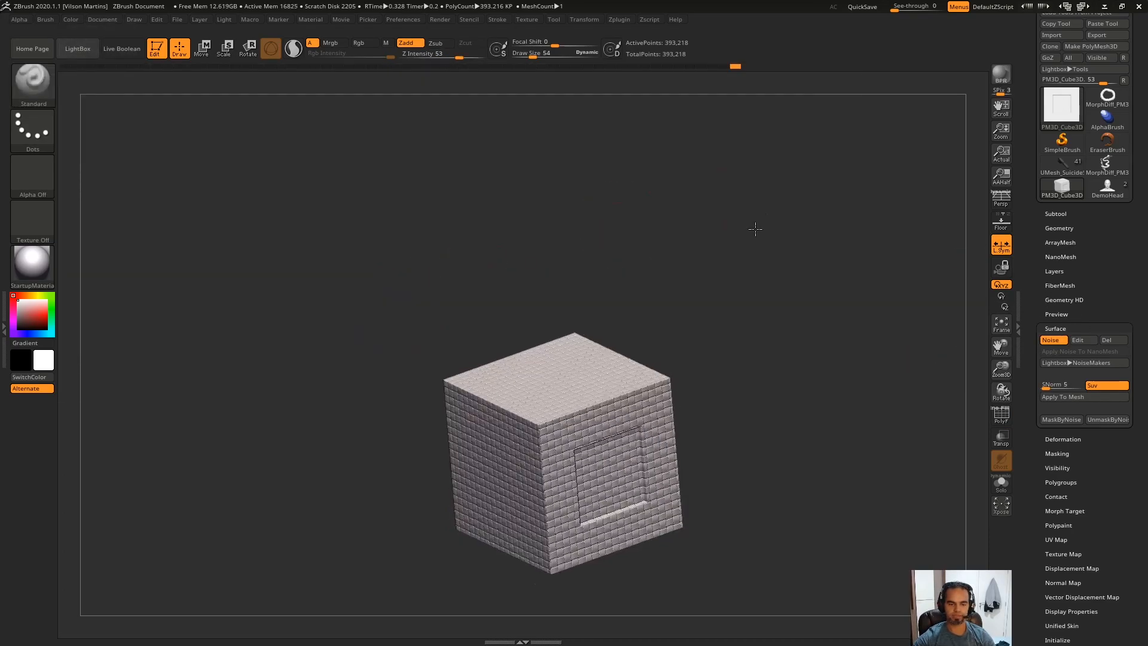
{"action": "right_click_drag", "start_coordinate": [756, 228], "coordinate": [897, 371], "text": "ctrl"}
{"action": "right_click_drag", "start_coordinate": [897, 371], "coordinate": [856, 247], "text": "alt"}
{"action": "left_click_drag", "start_coordinate": [912, 272], "coordinate": [735, 128]}
{"action": "right_click_drag", "start_coordinate": [735, 129], "coordinate": [741, 180], "text": "ctrl"}
{"action": "left_click_drag", "start_coordinate": [582, 178], "coordinate": [532, 174]}
{"action": "left_click_drag", "start_coordinate": [365, 406], "coordinate": [706, 370]}
{"action": "left_click", "coordinate": [1051, 340]}
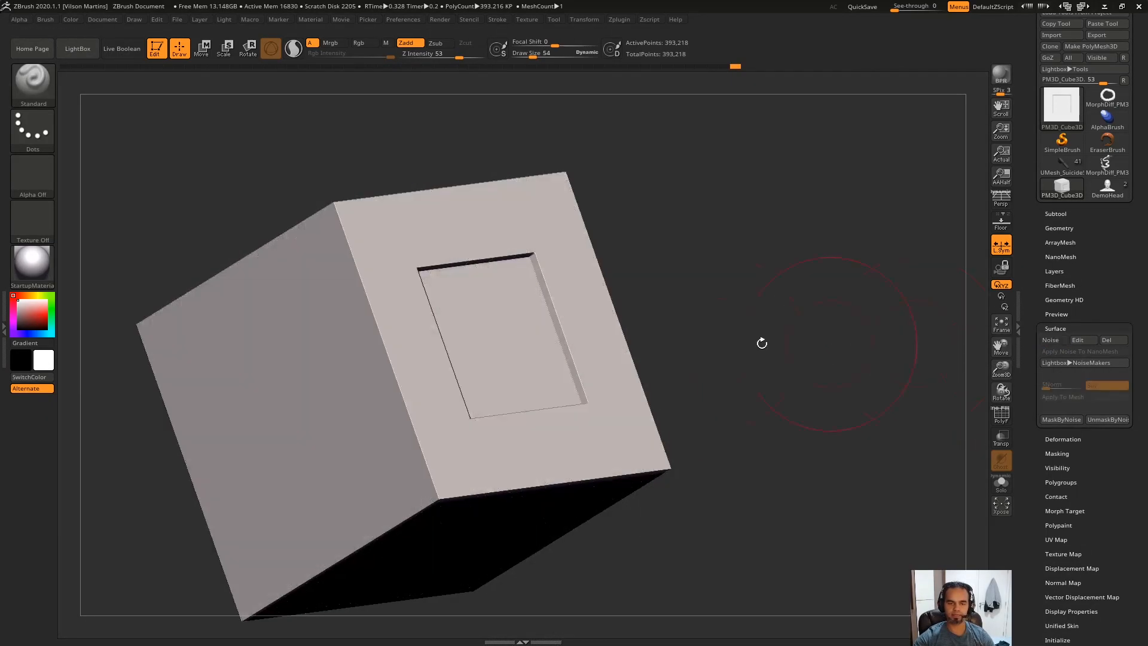
Show the cube's polyframe while facing the side with the square recess.
{"action": "left_click_drag", "start_coordinate": [761, 341], "coordinate": [562, 382]}
{"action": "left_click_drag", "start_coordinate": [824, 263], "coordinate": [902, 320]}
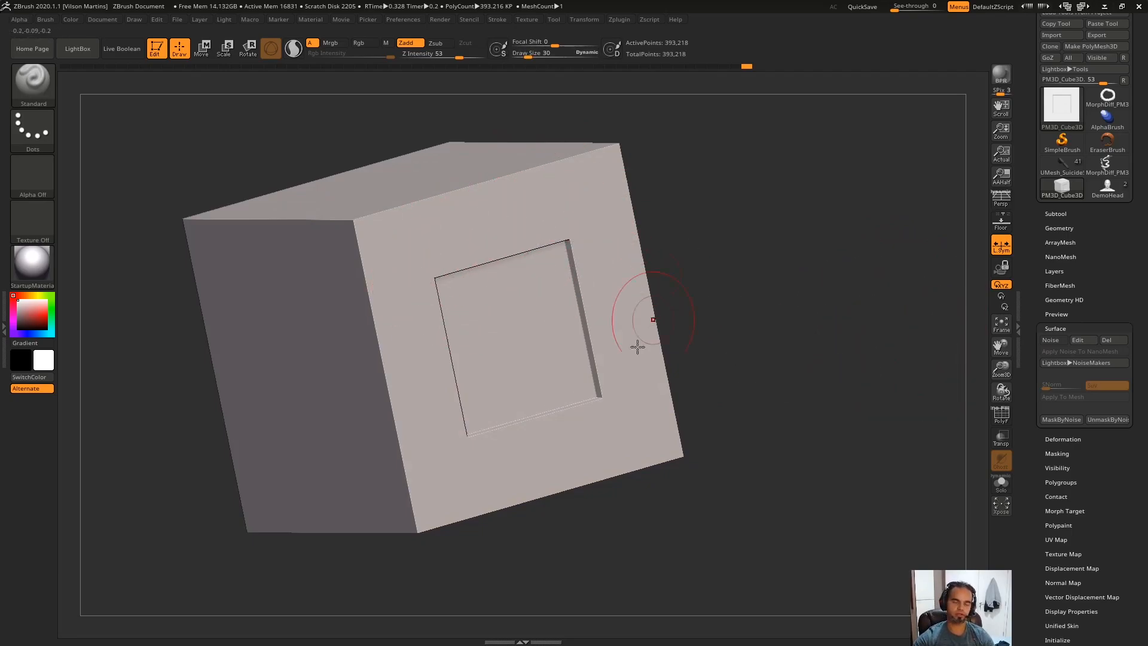
{"action": "key", "text": "shift+f"}
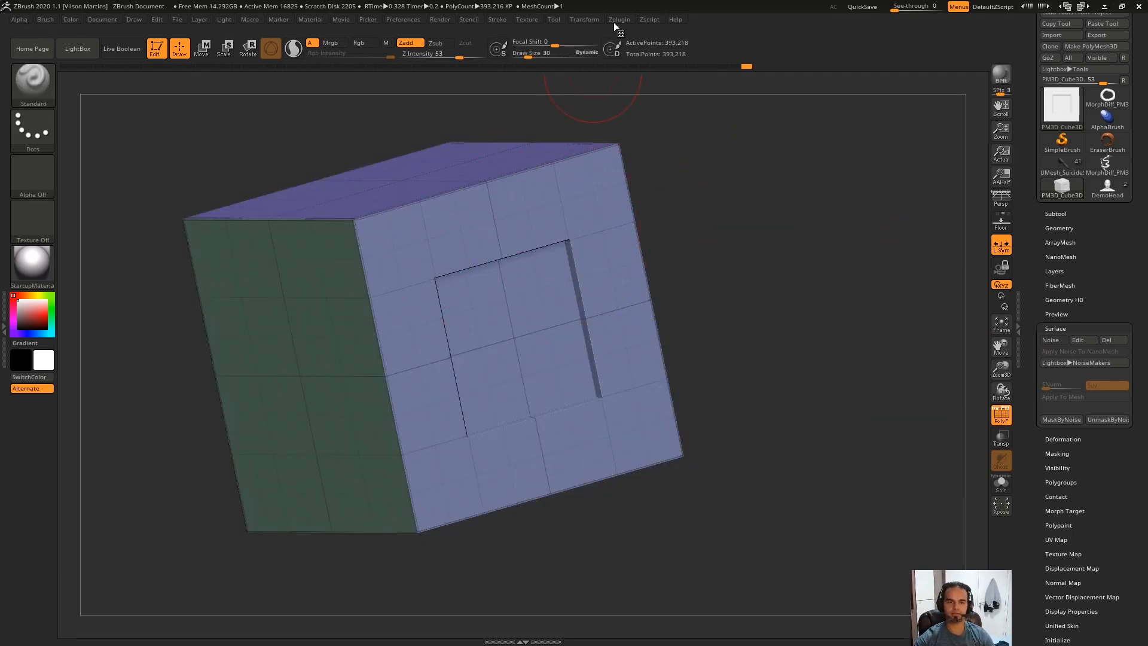
{"action": "left_click_drag", "start_coordinate": [856, 276], "coordinate": [893, 298], "text": "alt"}
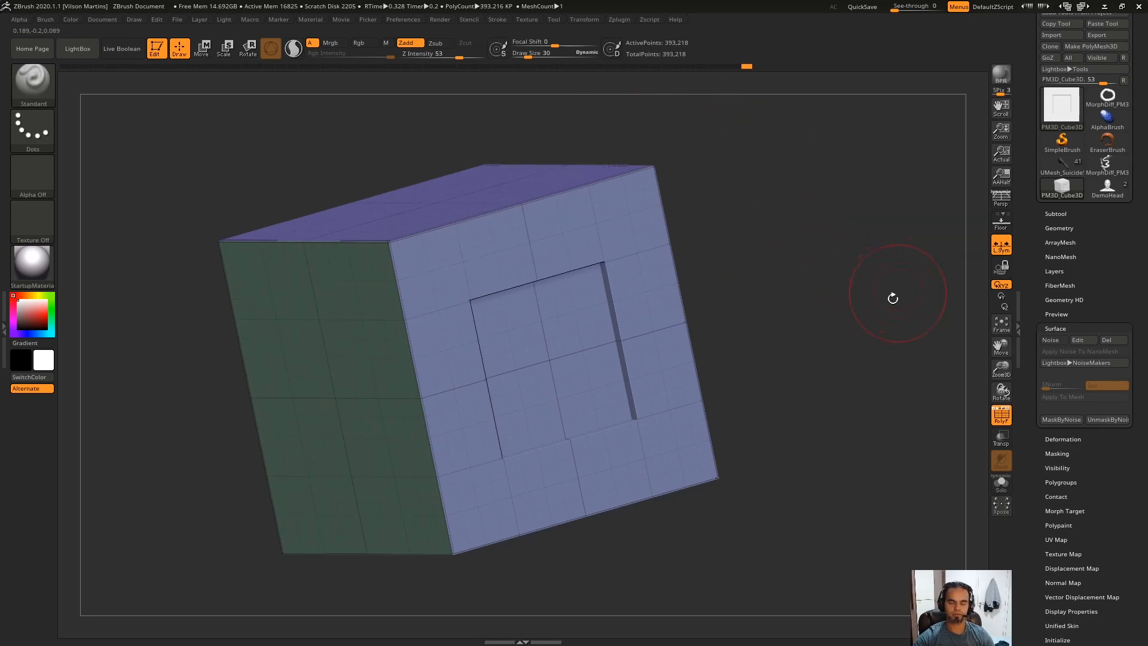
Reopen the cube's surface noise settings, accept them and turn the noise off.
{"action": "left_click", "coordinate": [1071, 340]}
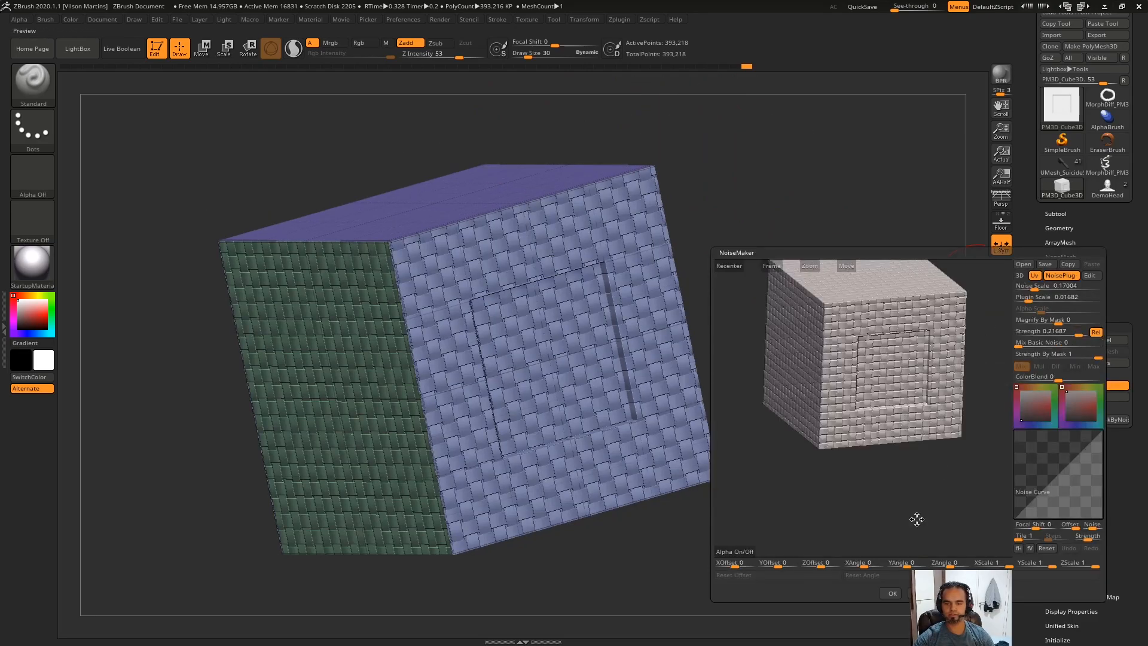
{"action": "left_click", "coordinate": [918, 593]}
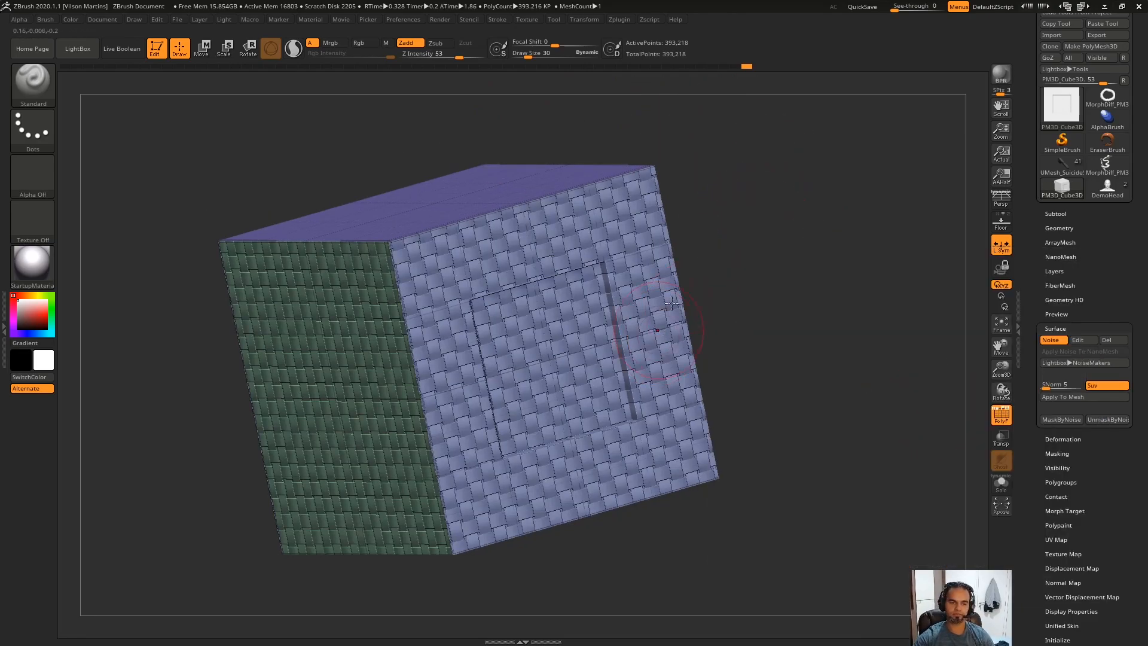
{"action": "left_click", "coordinate": [1047, 345]}
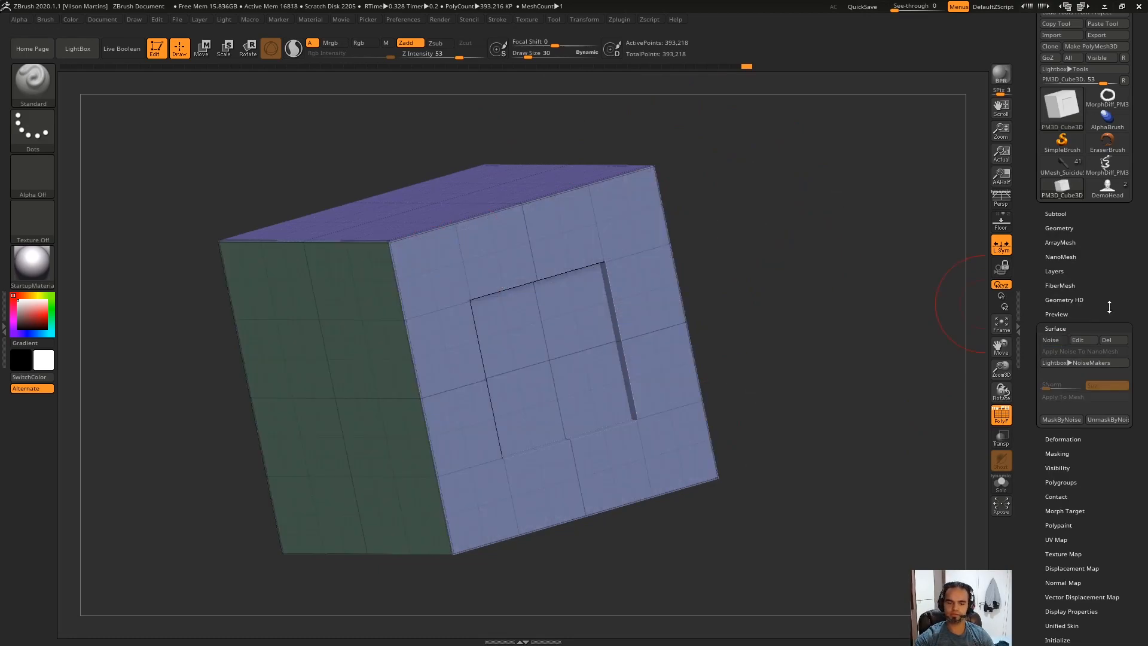
Store the smooth cube as its morph target.
{"action": "left_click_drag", "start_coordinate": [891, 306], "coordinate": [894, 344]}
{"action": "key", "text": "shift+f"}
{"action": "key", "text": "shift+f"}
{"action": "left_click_drag", "start_coordinate": [1128, 288], "coordinate": [1124, 100]}
{"action": "left_click", "coordinate": [1085, 325]}
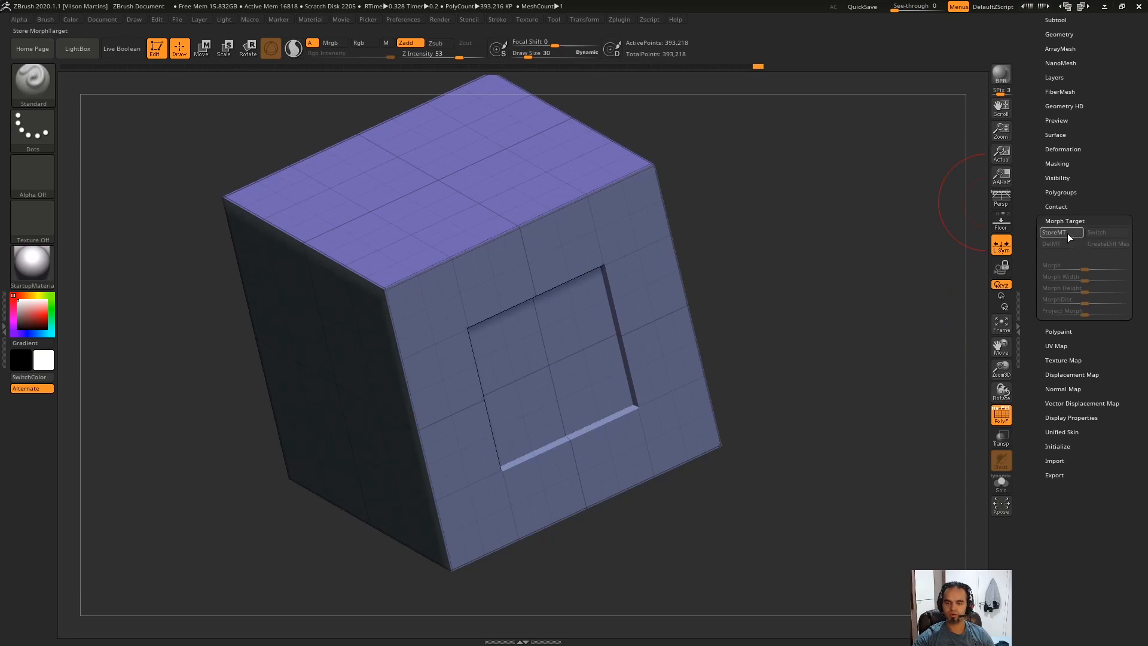
{"action": "left_click_drag", "start_coordinate": [954, 265], "coordinate": [533, 120]}
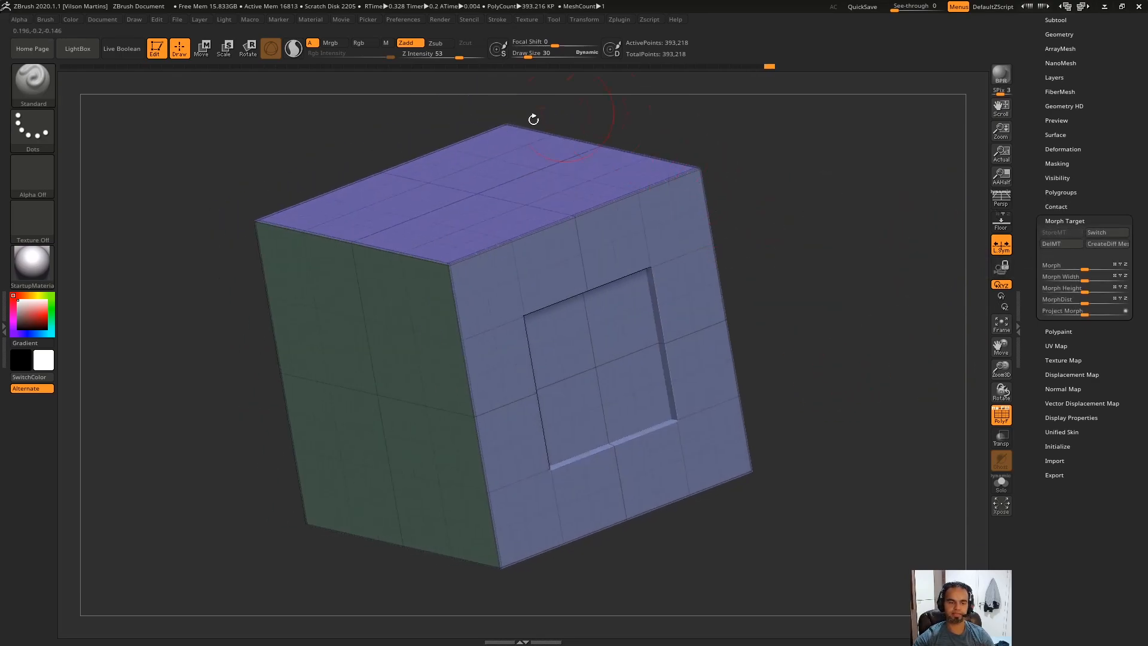
Accept the woven NoiseMaker pattern for the cube's surface and apply it to the mesh.
{"action": "left_click_drag", "start_coordinate": [1115, 122], "coordinate": [1118, 230]}
{"action": "left_click", "coordinate": [1080, 325]}
{"action": "left_click_drag", "start_coordinate": [1102, 315], "coordinate": [1099, 240]}
{"action": "left_click", "coordinate": [1077, 262]}
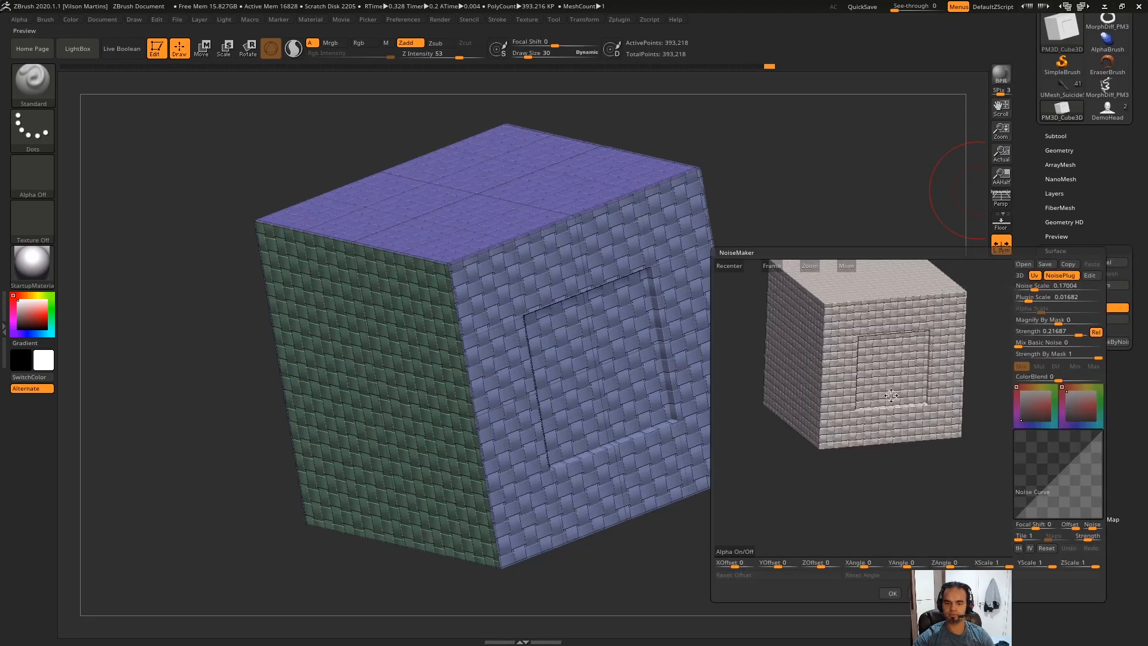
{"action": "scroll", "coordinate": [891, 336], "scroll_direction": "up", "scroll_amount": 3}
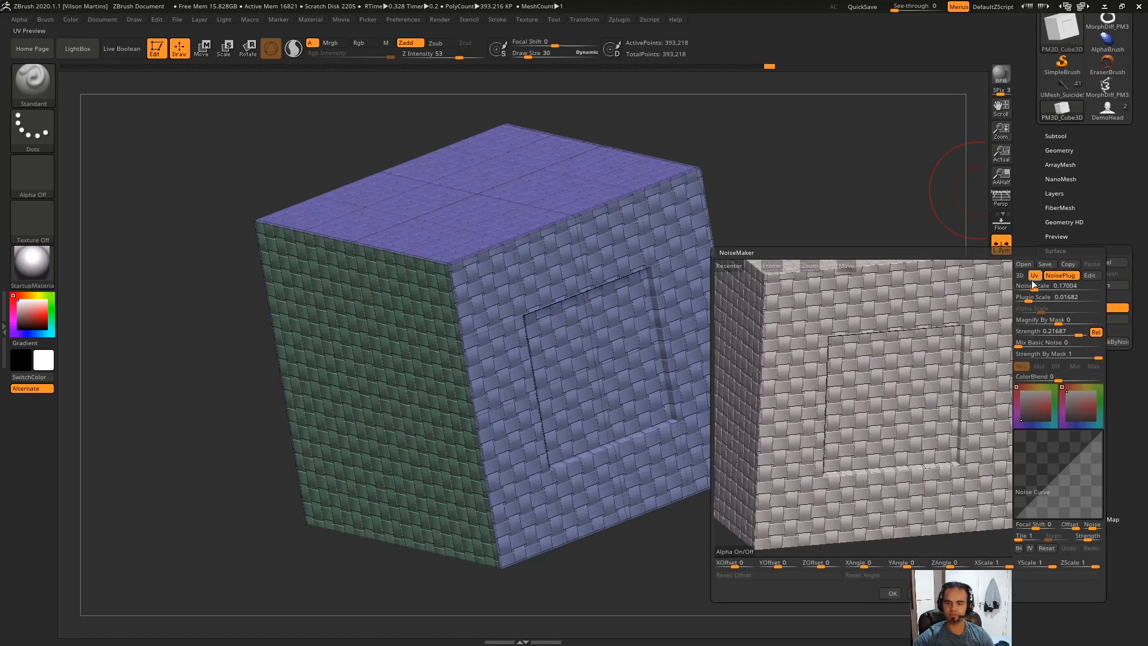
{"action": "left_click", "coordinate": [901, 593]}
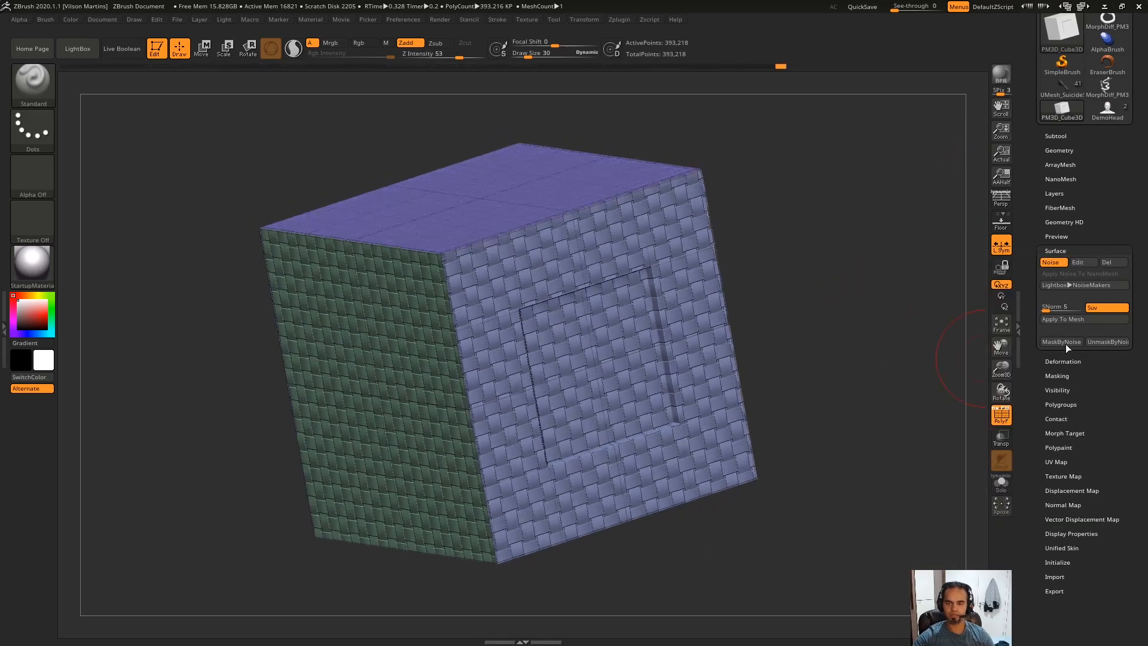
{"action": "left_click", "coordinate": [1066, 323]}
Hide the polyframe, face the recessed side straight on and mask the square recess with a rectangle.
{"action": "key", "text": "shift+f"}
{"action": "left_click_drag", "start_coordinate": [863, 374], "coordinate": [693, 274]}
{"action": "left_click_drag", "start_coordinate": [837, 565], "coordinate": [726, 293], "text": "shift"}
{"action": "right_click_drag", "start_coordinate": [645, 246], "coordinate": [615, 163]}
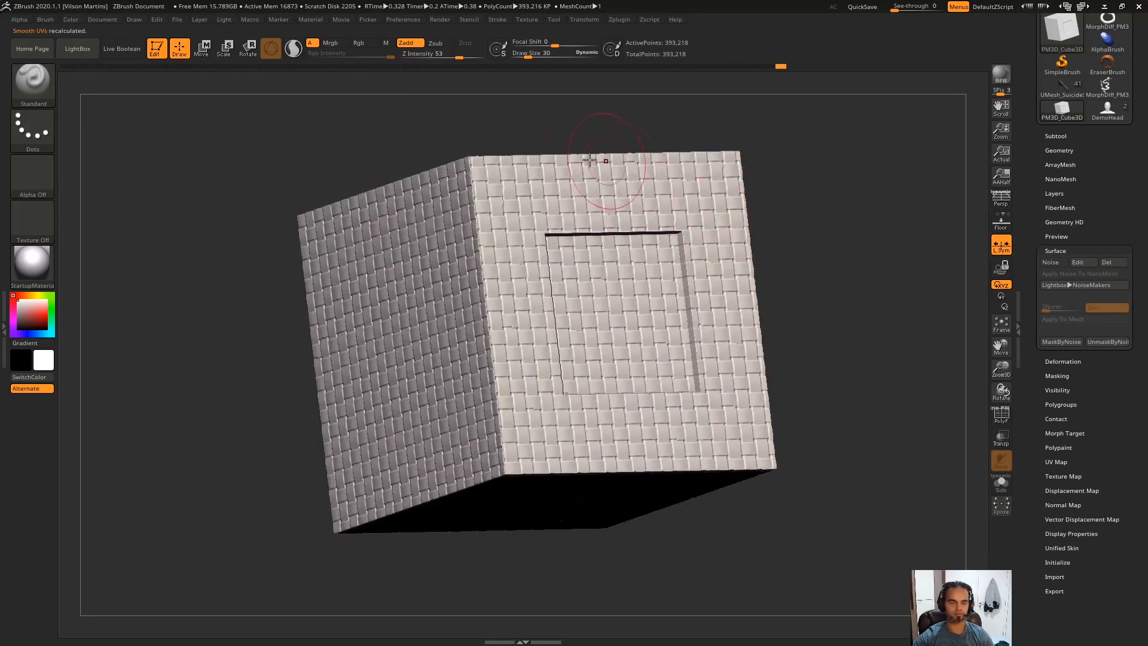
{"action": "right_click_drag", "start_coordinate": [592, 459], "coordinate": [675, 272]}
{"action": "right_click_drag", "start_coordinate": [823, 207], "coordinate": [778, 233], "text": "shift"}
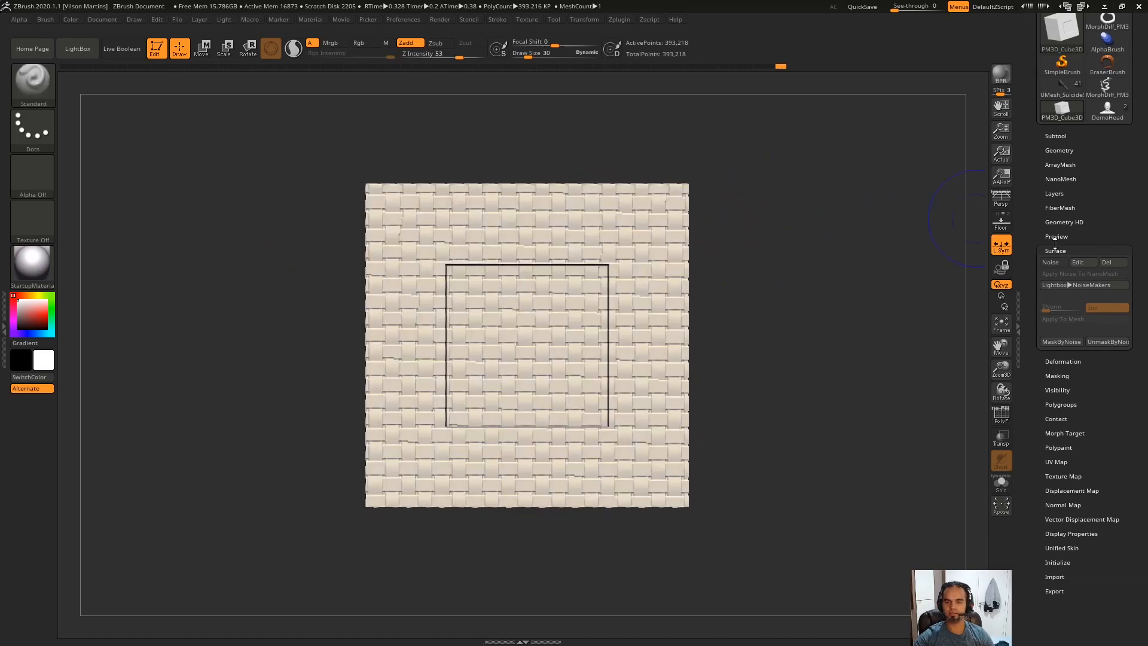
{"action": "left_click_drag", "start_coordinate": [425, 273], "coordinate": [538, 440], "text": "ctrl"}
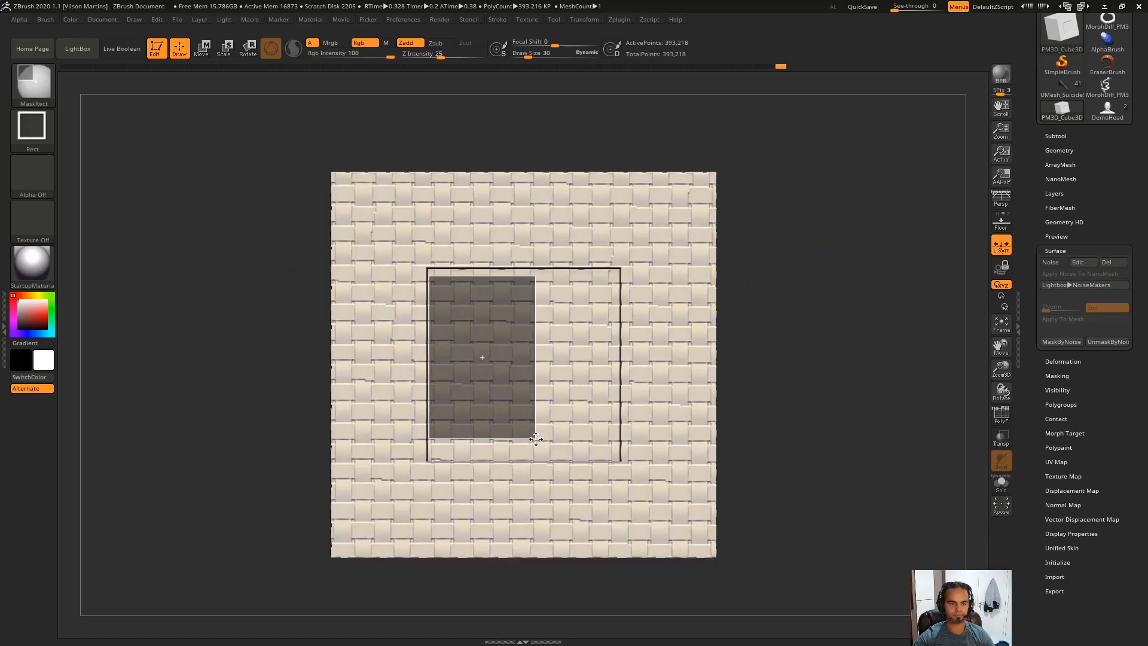
{"action": "right_click_drag", "start_coordinate": [476, 351], "coordinate": [466, 374]}
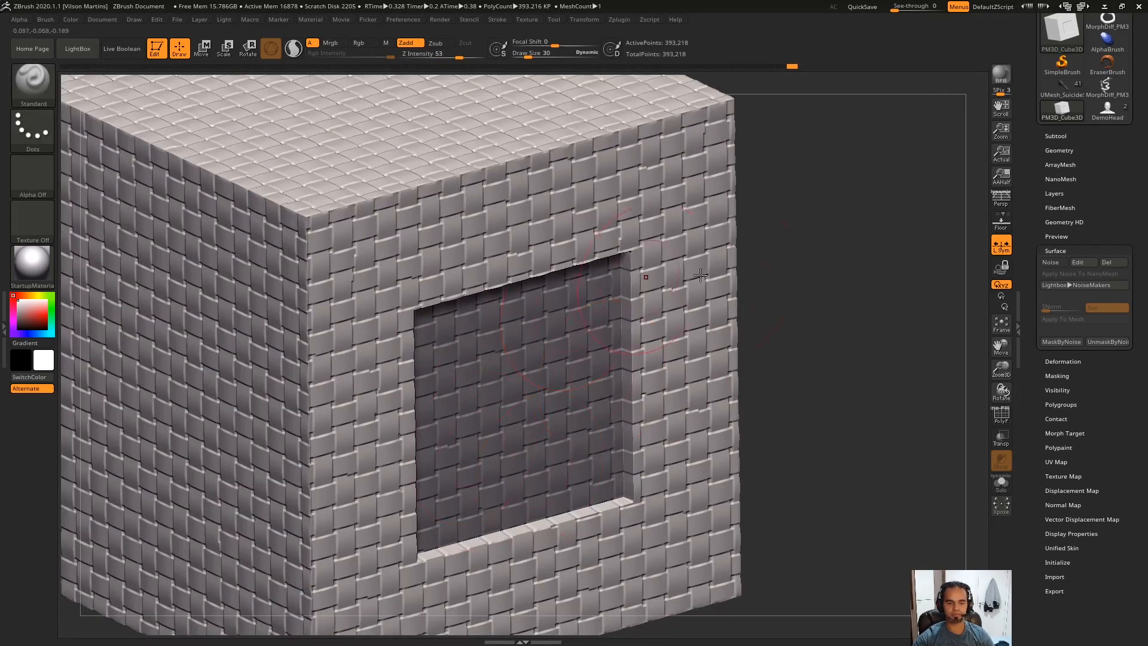
Morph the cube outside the masked recess to the stored smooth shape and undo the masking and morphing changes.
{"action": "right_click_drag", "start_coordinate": [893, 337], "coordinate": [908, 271], "text": "alt"}
{"action": "left_click", "coordinate": [1080, 250]}
{"action": "left_click", "coordinate": [1091, 338]}
{"action": "left_click_drag", "start_coordinate": [1124, 315], "coordinate": [1122, 285]}
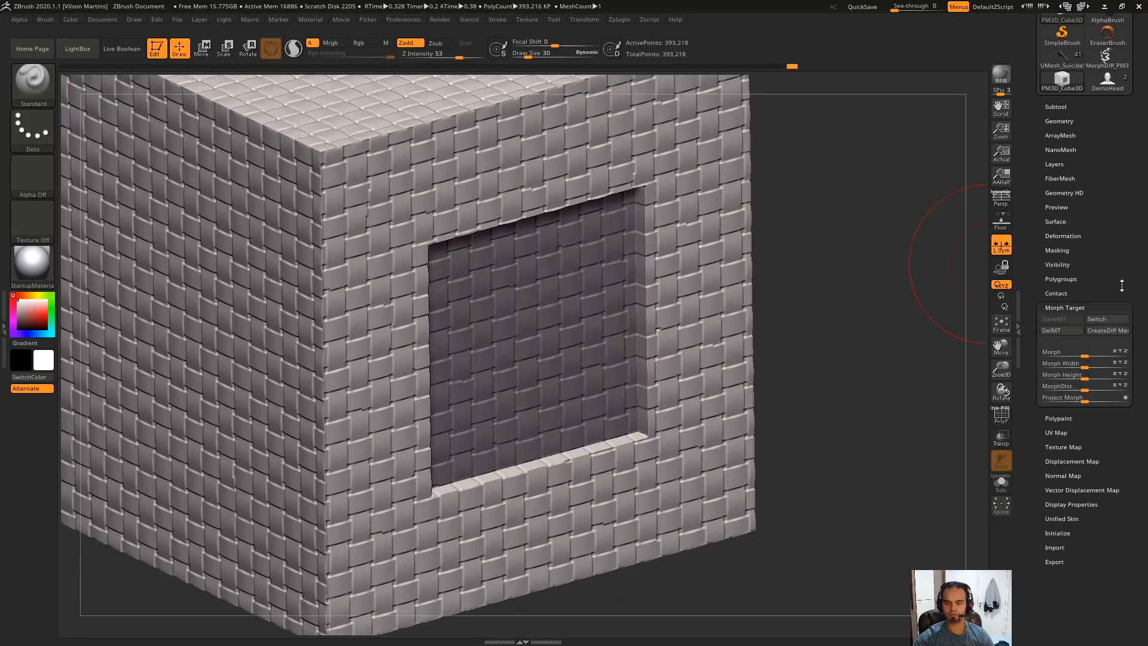
{"action": "left_click_drag", "start_coordinate": [861, 266], "coordinate": [875, 252]}
{"action": "right_click_drag", "start_coordinate": [582, 270], "coordinate": [742, 236]}
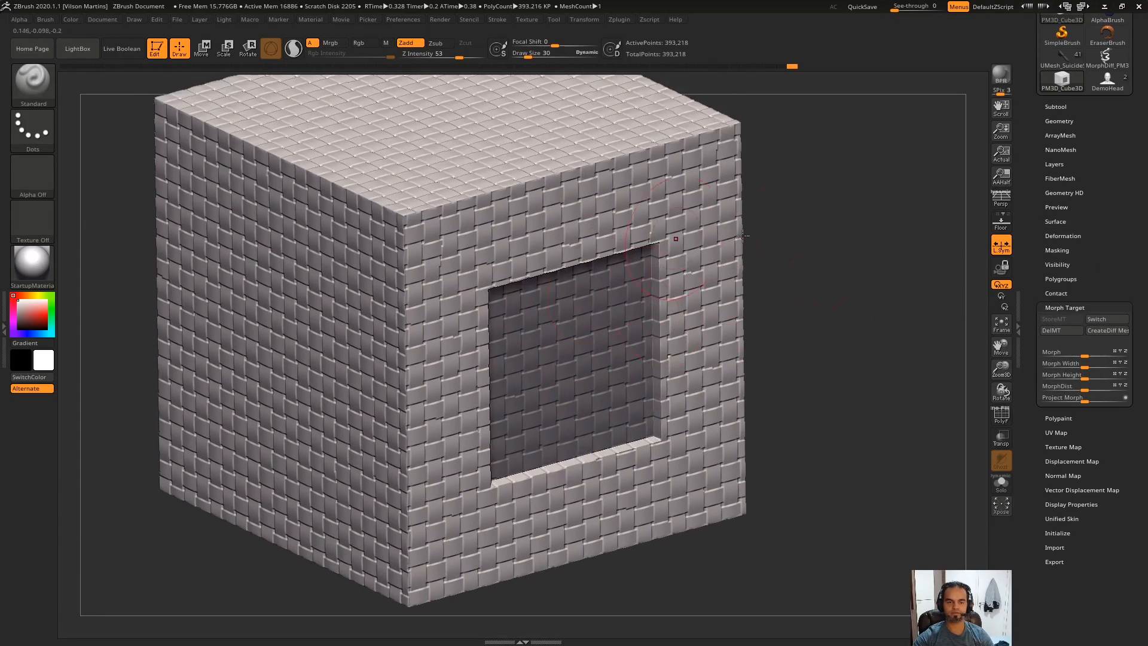
{"action": "left_click_drag", "start_coordinate": [1088, 355], "coordinate": [1124, 355]}
{"action": "left_click_drag", "start_coordinate": [903, 371], "coordinate": [931, 294]}
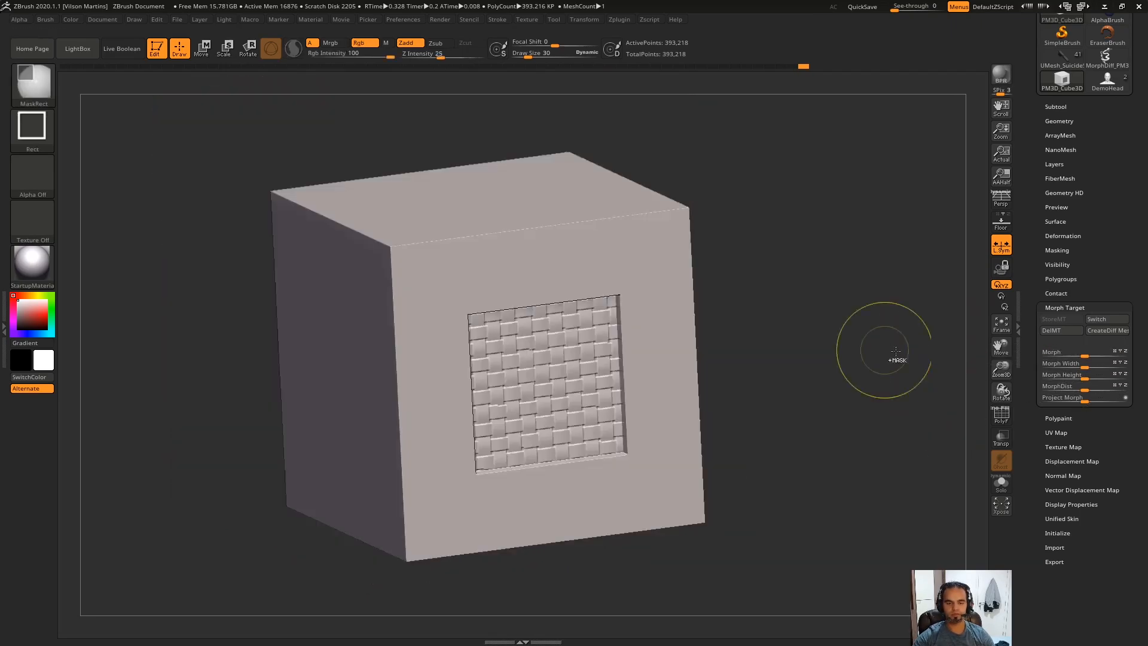
{"action": "key", "text": "ctrl+z"}
{"action": "key", "text": "ctrl+z"}
{"action": "key", "text": "ctrl+z"}
Select the Morph brush, set its Draw Size to 23 and paint the stored smooth surface around the recessed face's border.
{"action": "left_click_drag", "start_coordinate": [770, 315], "coordinate": [777, 413], "text": "alt"}
{"action": "left_click", "coordinate": [38, 88]}
{"action": "key", "text": "m"}
{"action": "key", "text": "o"}
{"action": "mouse_move", "coordinate": [861, 347]}
{"action": "left_mouse_down"}
{"action": "mouse_move", "coordinate": [903, 328]}
{"action": "mouse_move", "coordinate": [837, 325]}
{"action": "left_mouse_up"}
{"action": "key", "text": "s"}
{"action": "left_click_drag", "start_coordinate": [638, 230], "coordinate": [634, 230]}
{"action": "left_click_drag", "start_coordinate": [855, 299], "coordinate": [888, 352]}
{"action": "mouse_move", "coordinate": [671, 210]}
{"action": "left_mouse_down"}
{"action": "mouse_move", "coordinate": [673, 192]}
{"action": "mouse_move", "coordinate": [607, 205]}
{"action": "left_mouse_up"}
{"action": "key", "text": "s"}
{"action": "left_click_drag", "start_coordinate": [608, 205], "coordinate": [372, 236]}
{"action": "mouse_move", "coordinate": [520, 216]}
{"action": "left_mouse_down"}
{"action": "mouse_move", "coordinate": [717, 187]}
{"action": "mouse_move", "coordinate": [764, 297]}
{"action": "mouse_move", "coordinate": [766, 509]}
{"action": "mouse_move", "coordinate": [702, 580]}
{"action": "mouse_move", "coordinate": [406, 602]}
{"action": "mouse_move", "coordinate": [392, 467]}
{"action": "left_mouse_up"}
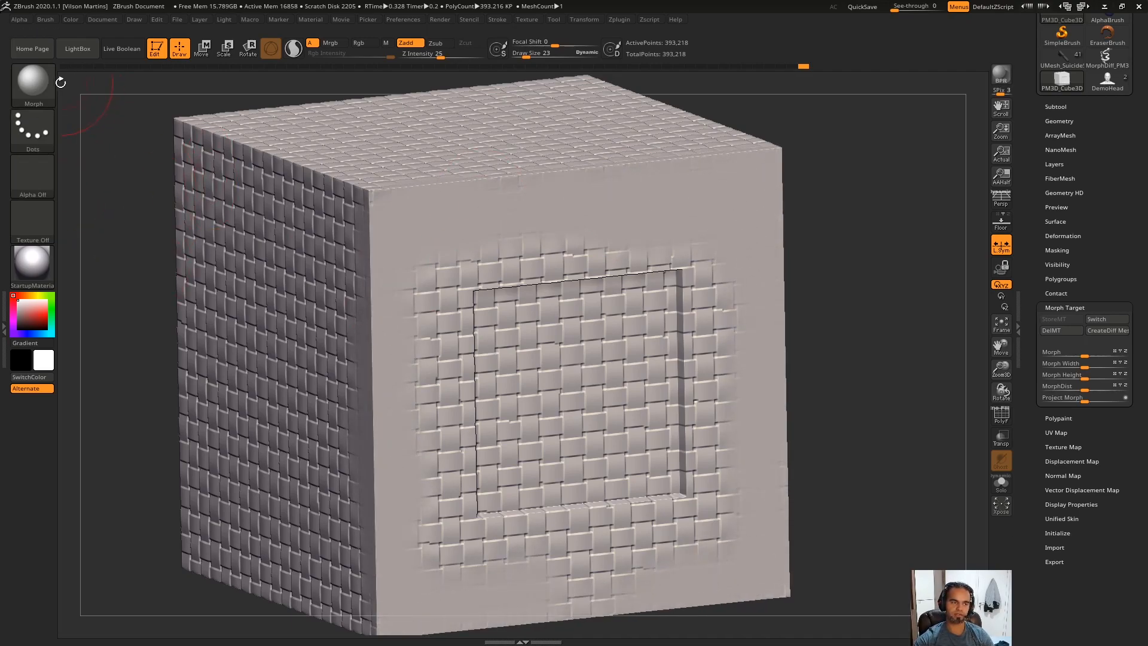
Set the Morph brush's Z Intensity to 100 and Focal Shift to -83, and brush more of the weave off the cube.
{"action": "right_click_drag", "start_coordinate": [410, 133], "coordinate": [430, 149], "text": "alt"}
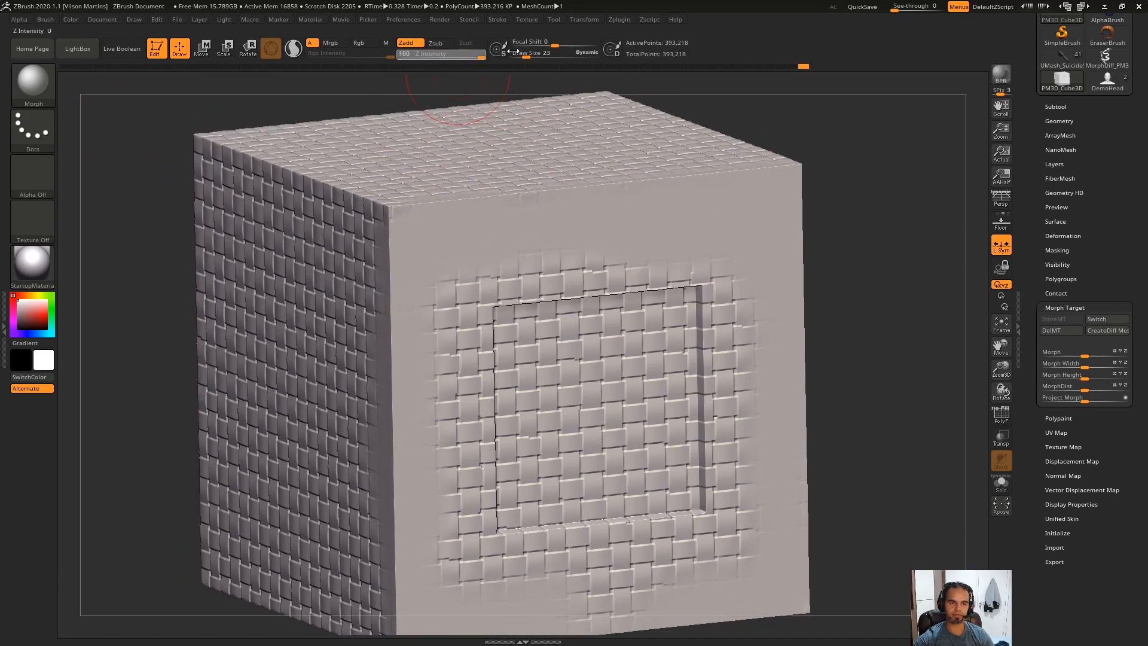
{"action": "mouse_move", "coordinate": [565, 359]}
{"action": "left_mouse_down"}
{"action": "mouse_move", "coordinate": [610, 397]}
{"action": "mouse_move", "coordinate": [635, 375]}
{"action": "mouse_move", "coordinate": [540, 414]}
{"action": "left_mouse_up"}
{"action": "key", "text": "ctrl+z"}
{"action": "left_click_drag", "start_coordinate": [567, 44], "coordinate": [521, 43]}
{"action": "right_click_drag", "start_coordinate": [521, 154], "coordinate": [538, 180]}
{"action": "left_click_drag", "start_coordinate": [562, 198], "coordinate": [392, 205]}
{"action": "right_click_drag", "start_coordinate": [392, 205], "coordinate": [308, 359]}
{"action": "mouse_move", "coordinate": [307, 359]}
{"action": "left_mouse_down"}
{"action": "mouse_move", "coordinate": [243, 577]}
{"action": "mouse_move", "coordinate": [334, 380]}
{"action": "left_mouse_up"}
Mask the square recess with a rectangle and morph the rest of the cube to the stored smooth shape.
{"action": "right_click_drag", "start_coordinate": [334, 380], "coordinate": [397, 315]}
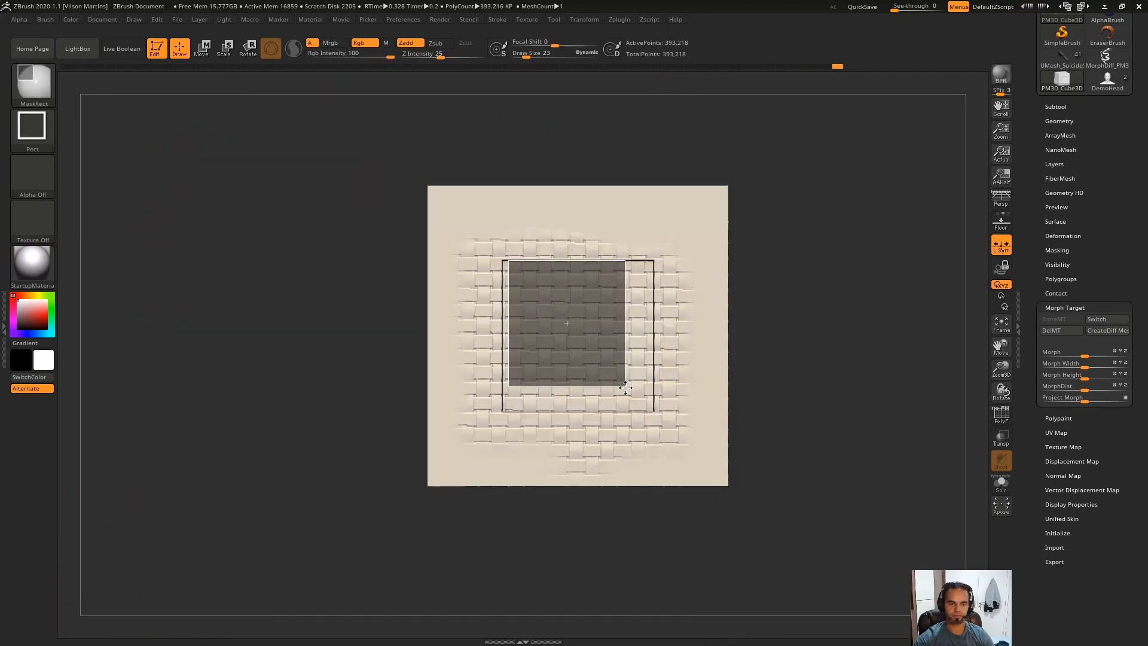
{"action": "mouse_move", "coordinate": [623, 385]}
{"action": "left_mouse_down"}
{"action": "mouse_move", "coordinate": [669, 426]}
{"action": "mouse_move", "coordinate": [653, 411]}
{"action": "left_mouse_up"}
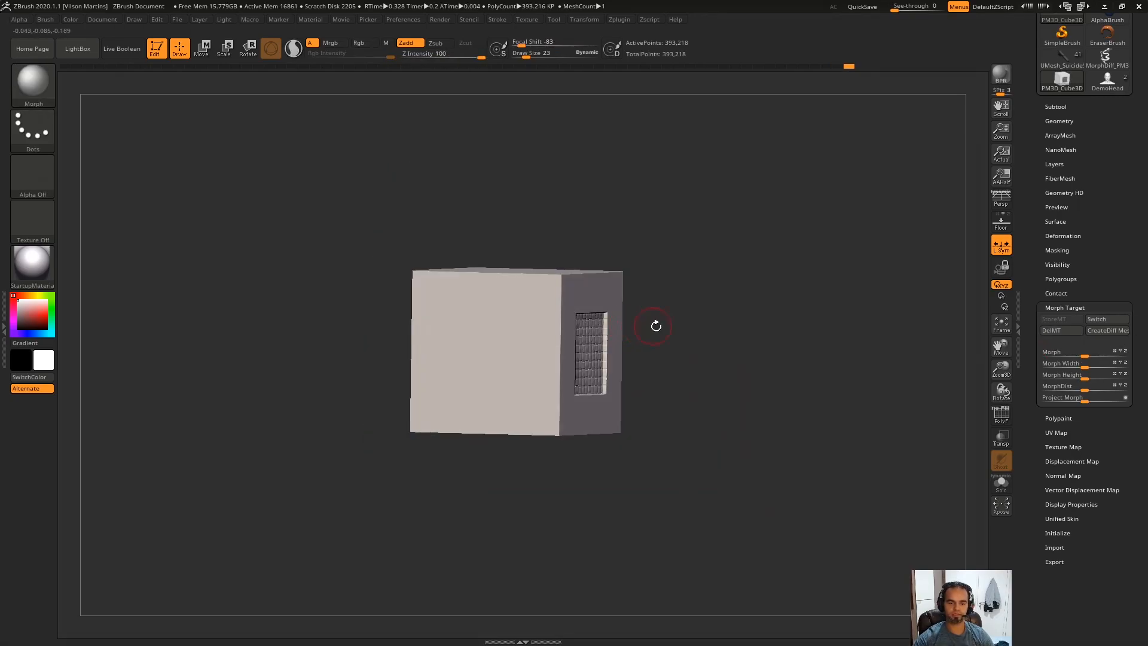
{"action": "right_click_drag", "start_coordinate": [656, 323], "coordinate": [574, 356]}
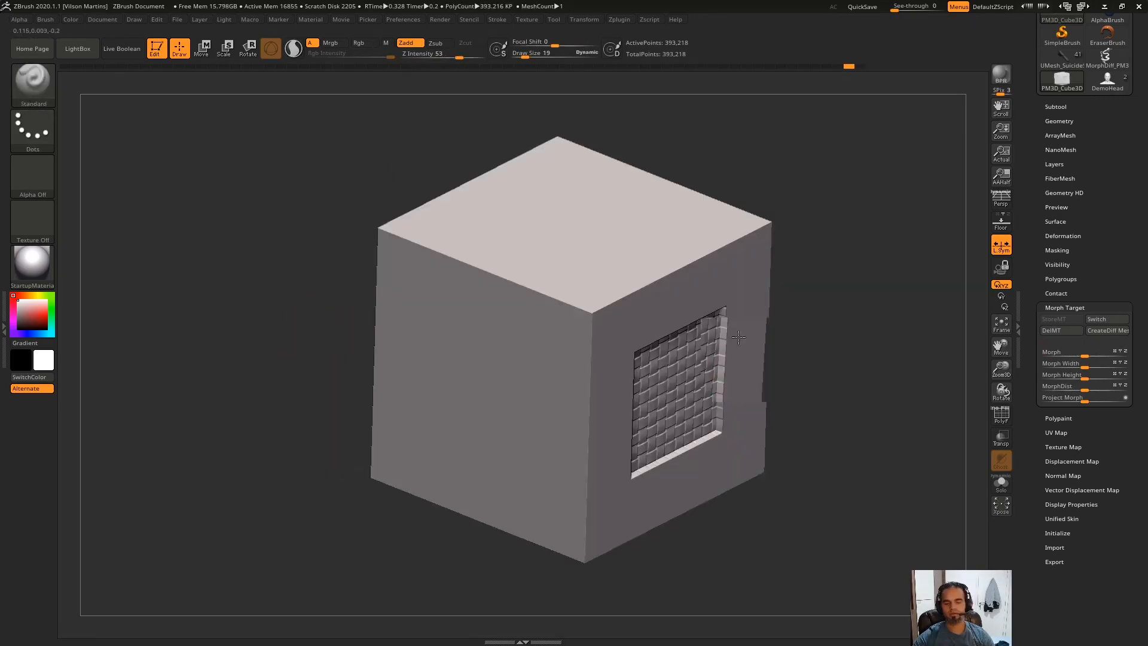
{"action": "right_click_drag", "start_coordinate": [738, 338], "coordinate": [786, 302]}
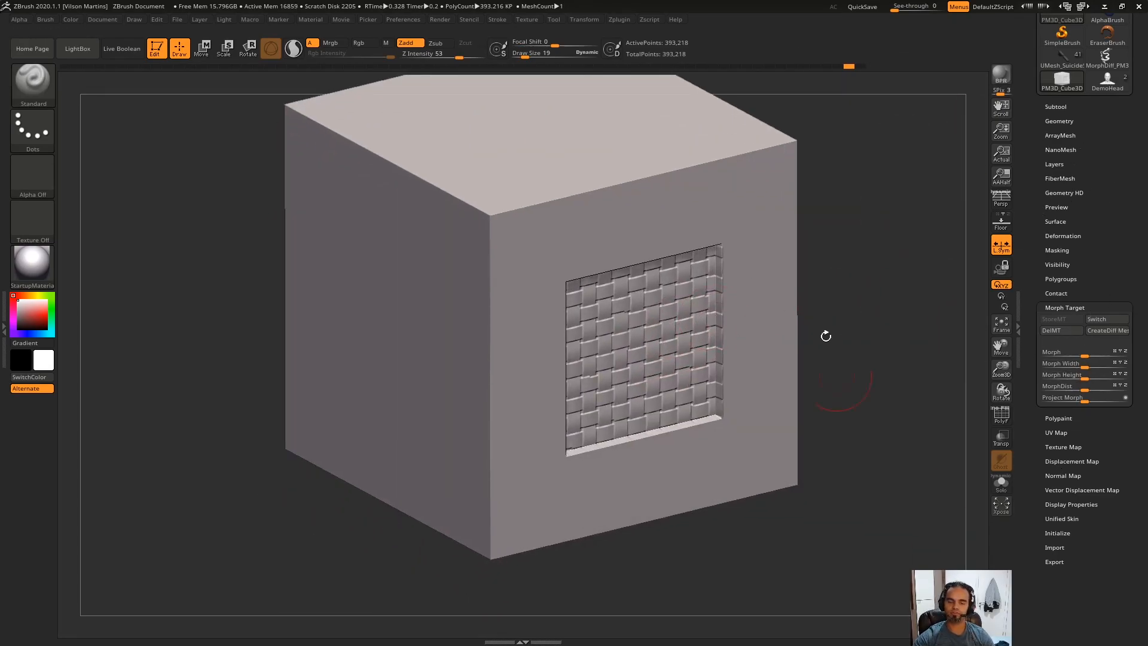
Expand the cube's Layers settings together with its Morph Target settings.
{"action": "left_click", "coordinate": [1054, 164]}
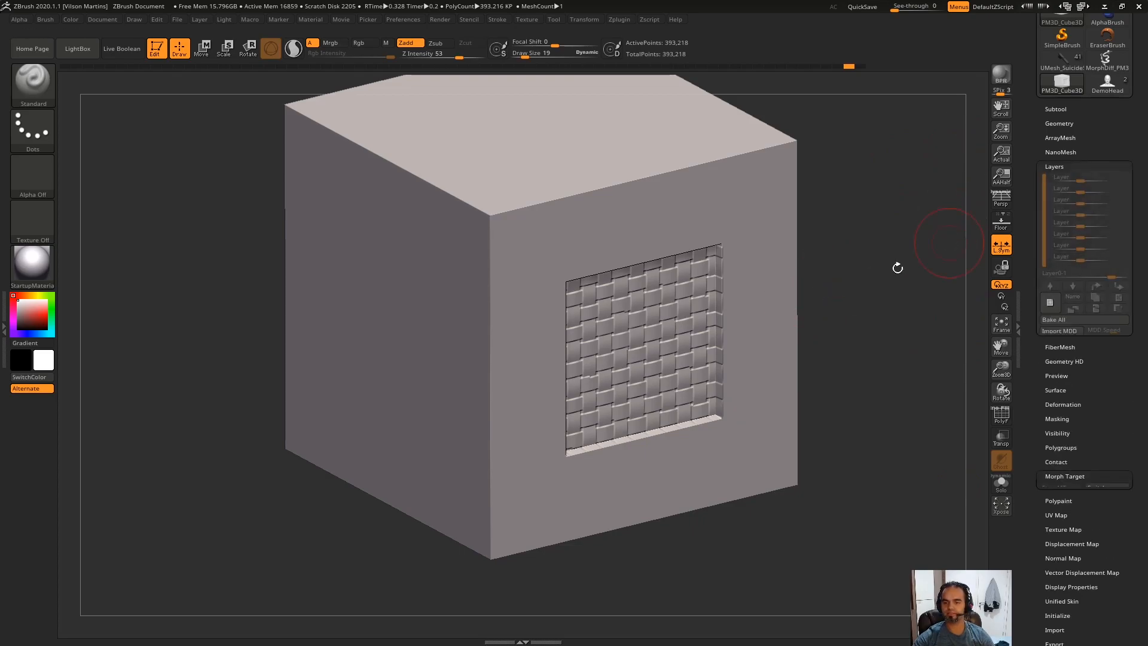
{"action": "key", "text": "shift"}
{"action": "left_click", "coordinate": [1064, 479]}
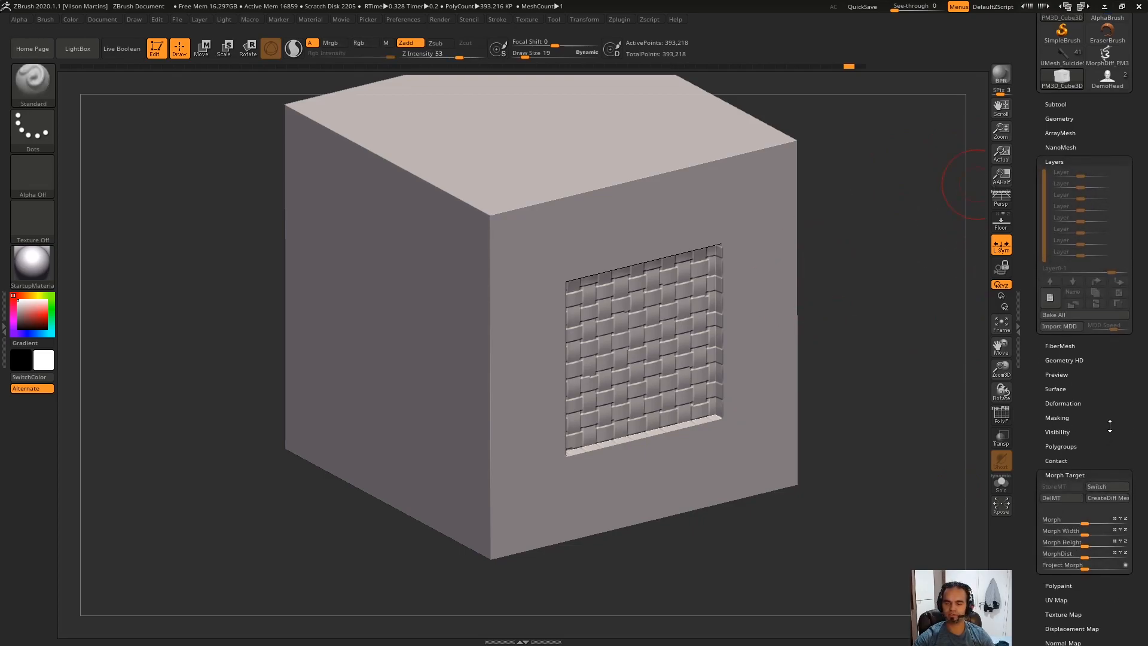
Sculpt a raised diagonal stroke across the woven recess and its border with the Standard brush.
{"action": "mouse_move", "coordinate": [931, 438]}
{"action": "left_mouse_down"}
{"action": "mouse_move", "coordinate": [706, 269]}
{"action": "mouse_move", "coordinate": [765, 240]}
{"action": "left_mouse_up"}
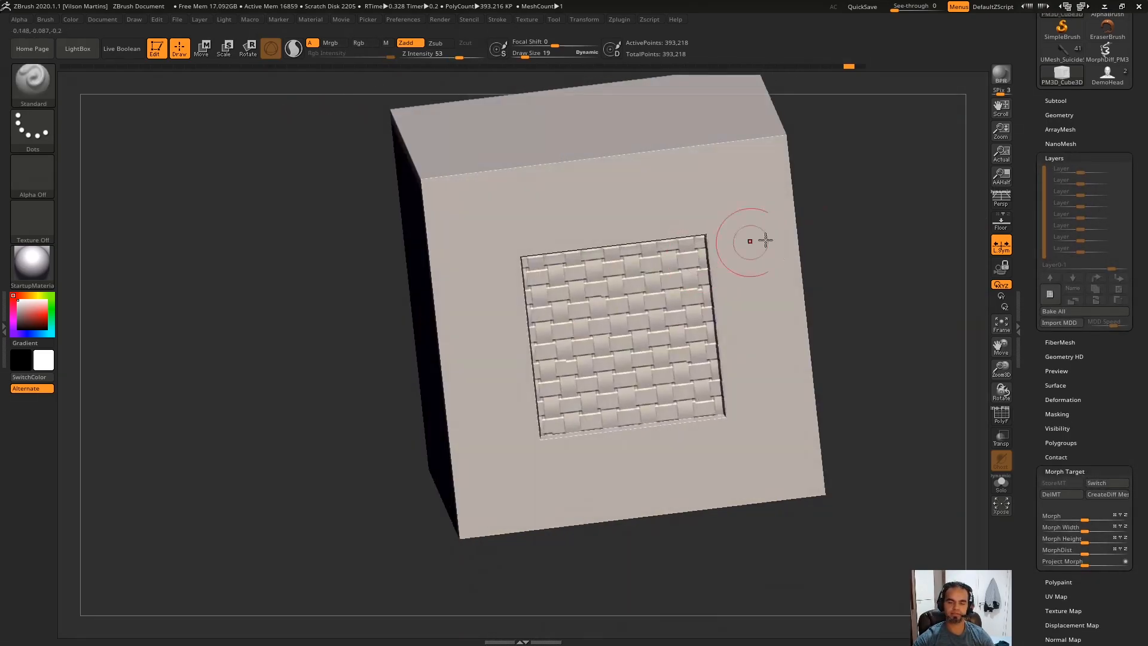
{"action": "mouse_move", "coordinate": [647, 274]}
{"action": "left_mouse_down"}
{"action": "mouse_move", "coordinate": [697, 230]}
{"action": "mouse_move", "coordinate": [737, 310]}
{"action": "mouse_move", "coordinate": [698, 238]}
{"action": "mouse_move", "coordinate": [726, 210]}
{"action": "mouse_move", "coordinate": [698, 205]}
{"action": "mouse_move", "coordinate": [748, 195]}
{"action": "mouse_move", "coordinate": [589, 329]}
{"action": "mouse_move", "coordinate": [437, 494]}
{"action": "left_mouse_up"}
{"action": "right_click_drag", "start_coordinate": [671, 325], "coordinate": [668, 243]}
{"action": "right_click_drag", "start_coordinate": [508, 415], "coordinate": [607, 292]}
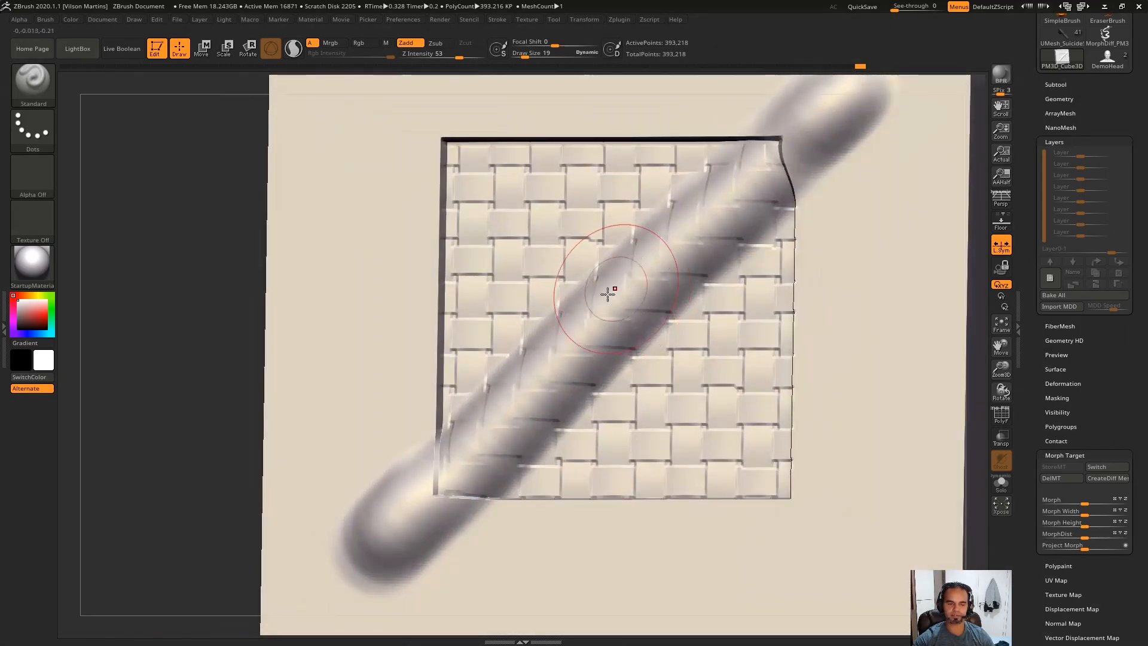
{"action": "right_click_drag", "start_coordinate": [724, 223], "coordinate": [640, 263]}
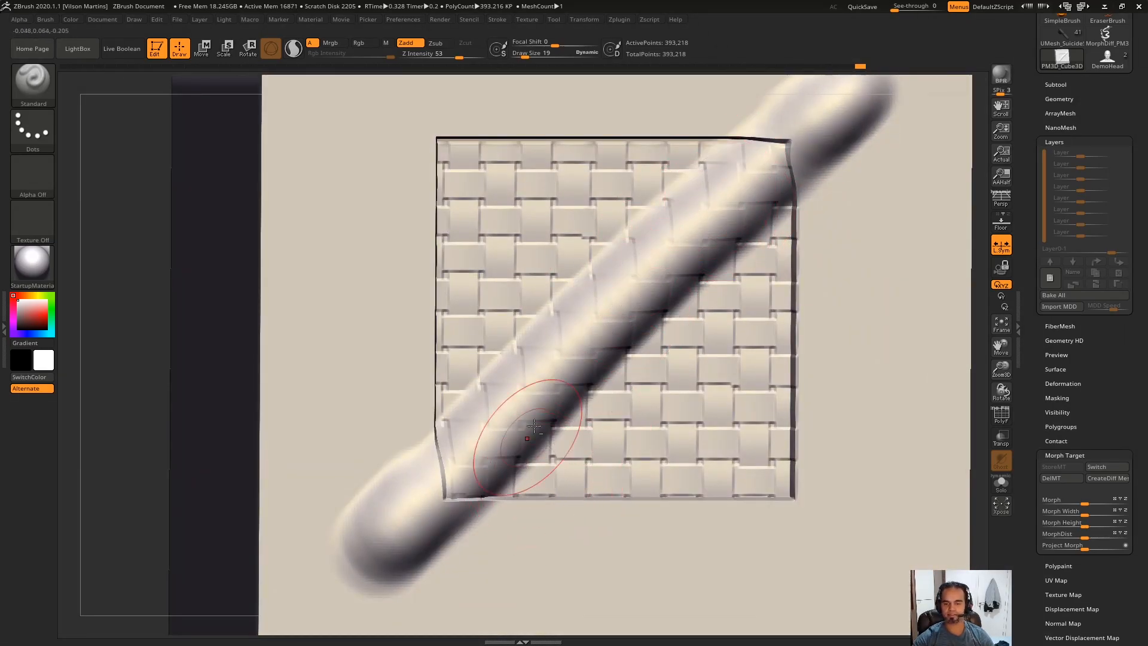
{"action": "scroll", "coordinate": [1120, 404], "scroll_direction": "down", "scroll_amount": 1}
{"action": "scroll", "coordinate": [1112, 402], "scroll_direction": "up", "scroll_amount": 1}
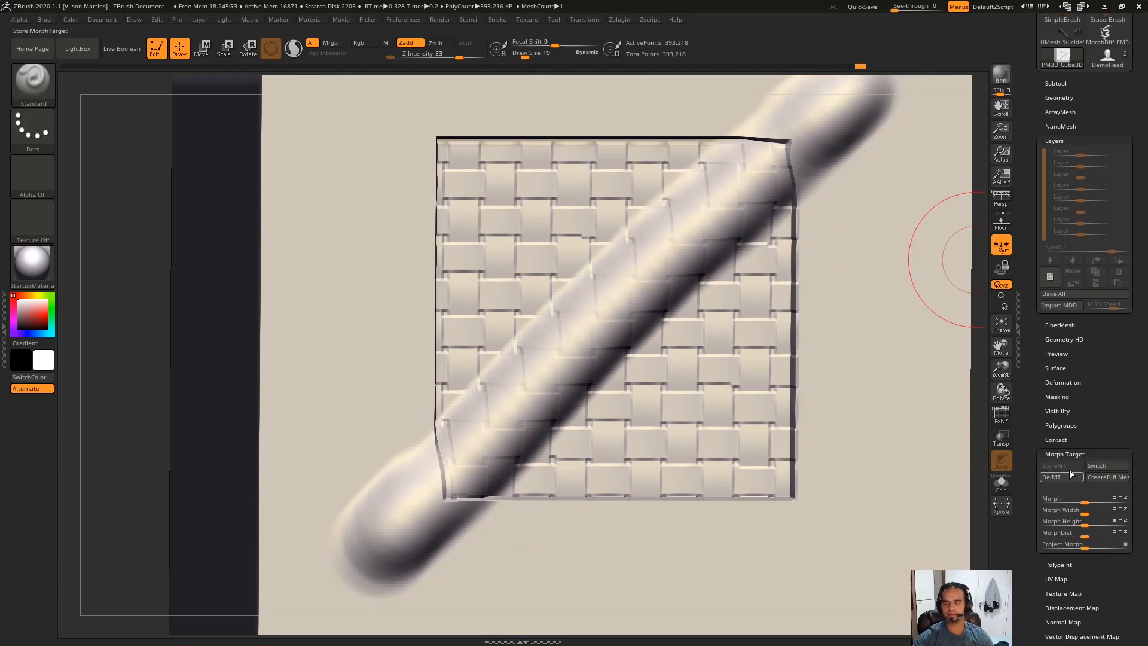
Select the Morph brush and undo the diagonal stroke across the recess.
{"action": "left_click", "coordinate": [49, 81]}
{"action": "key", "text": "m"}
{"action": "left_click", "coordinate": [429, 283]}
{"action": "mouse_move", "coordinate": [752, 178]}
{"action": "left_mouse_down"}
{"action": "mouse_move", "coordinate": [478, 431]}
{"action": "mouse_move", "coordinate": [692, 200]}
{"action": "mouse_move", "coordinate": [649, 297]}
{"action": "left_mouse_up"}
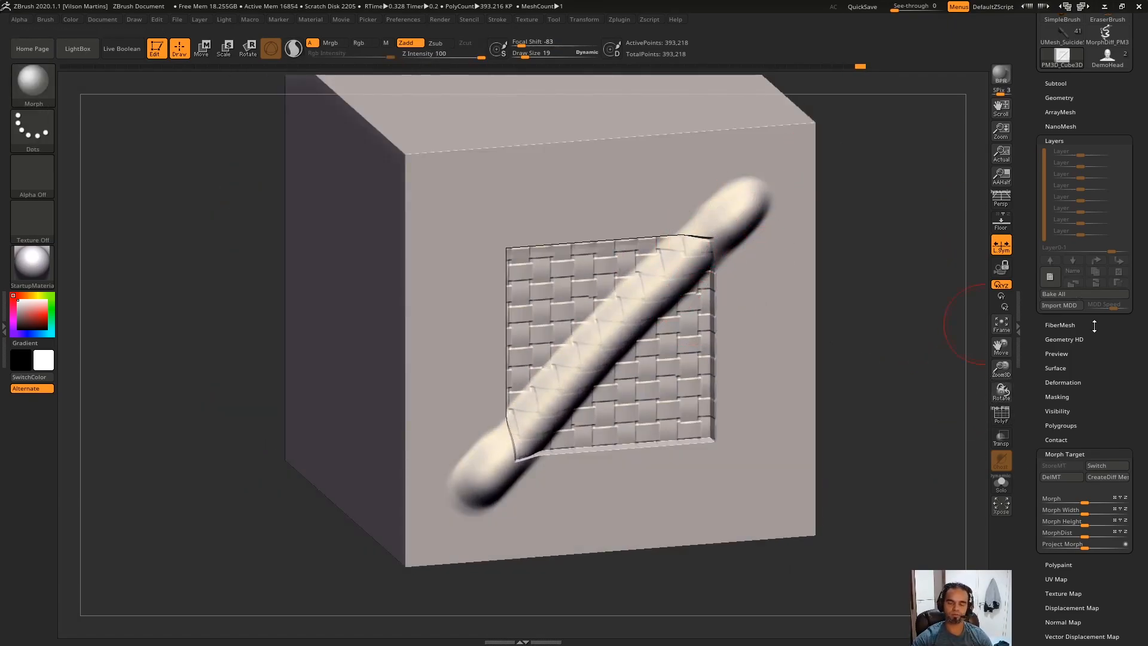
{"action": "key", "text": "ctrl+z"}
{"action": "left_click_drag", "start_coordinate": [850, 251], "coordinate": [899, 156]}
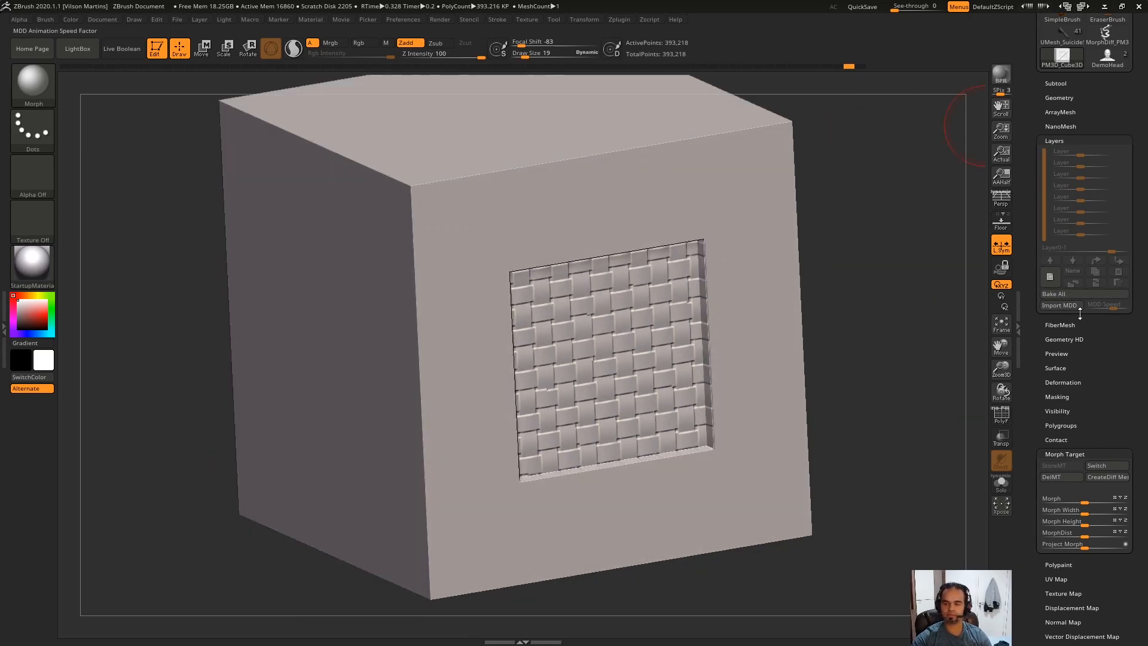
{"action": "left_click_drag", "start_coordinate": [956, 320], "coordinate": [969, 288]}
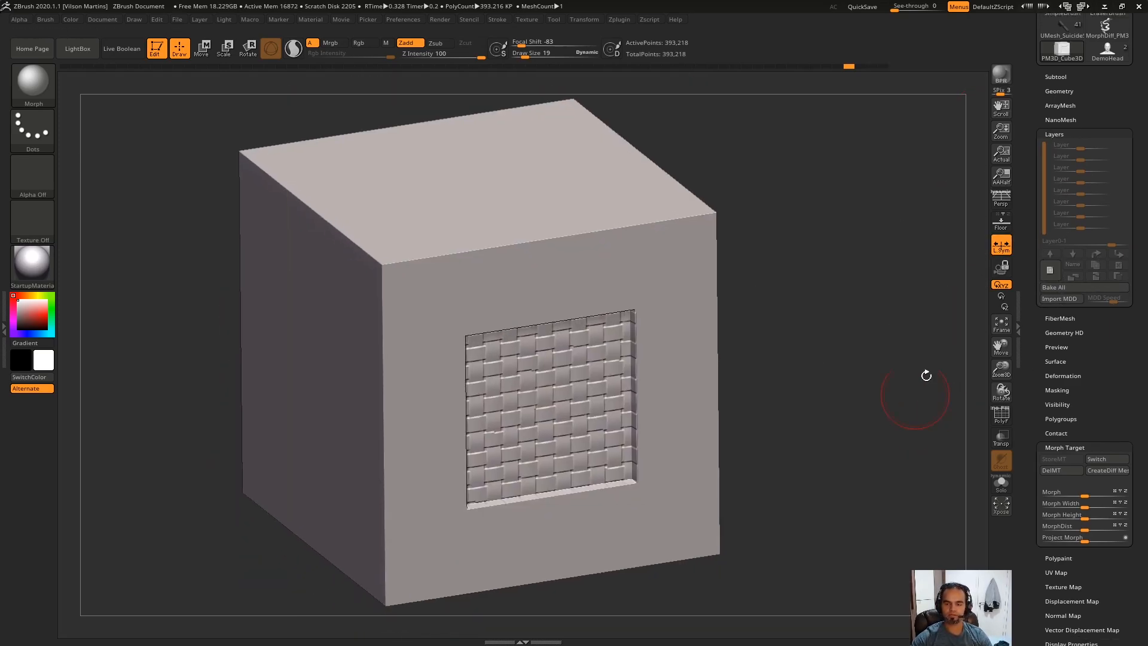
Switch the cube to its stored smooth shape and delete its morph target.
{"action": "left_click", "coordinate": [1107, 459]}
{"action": "left_click", "coordinate": [1062, 471]}
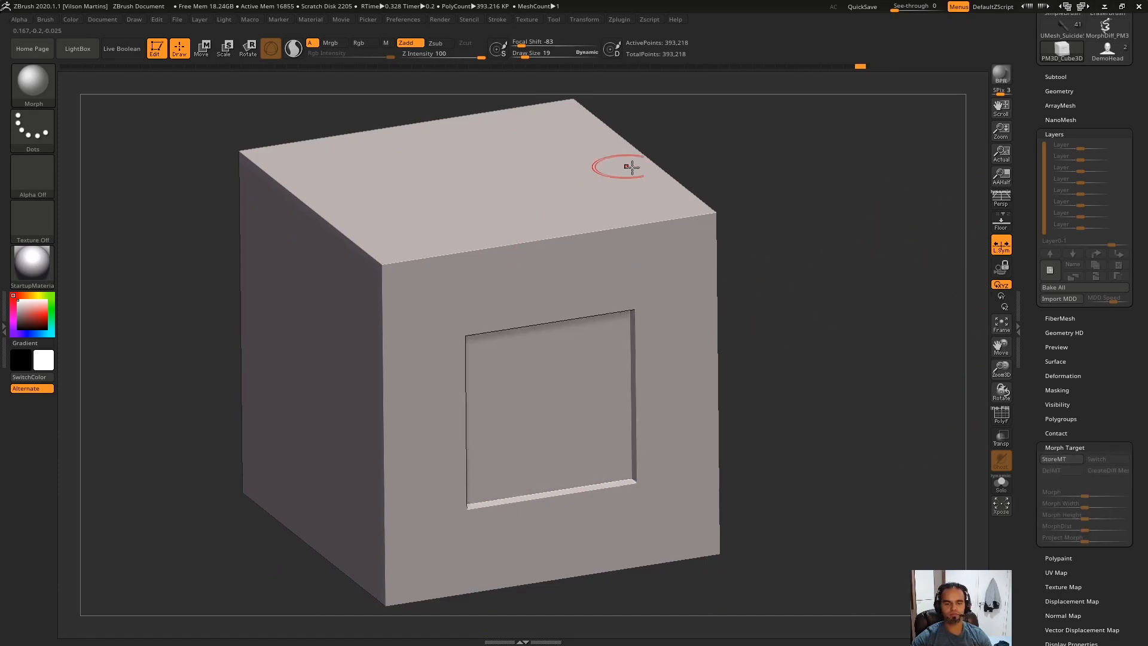
{"action": "key", "text": "shift+f"}
{"action": "key", "text": "shift+f"}
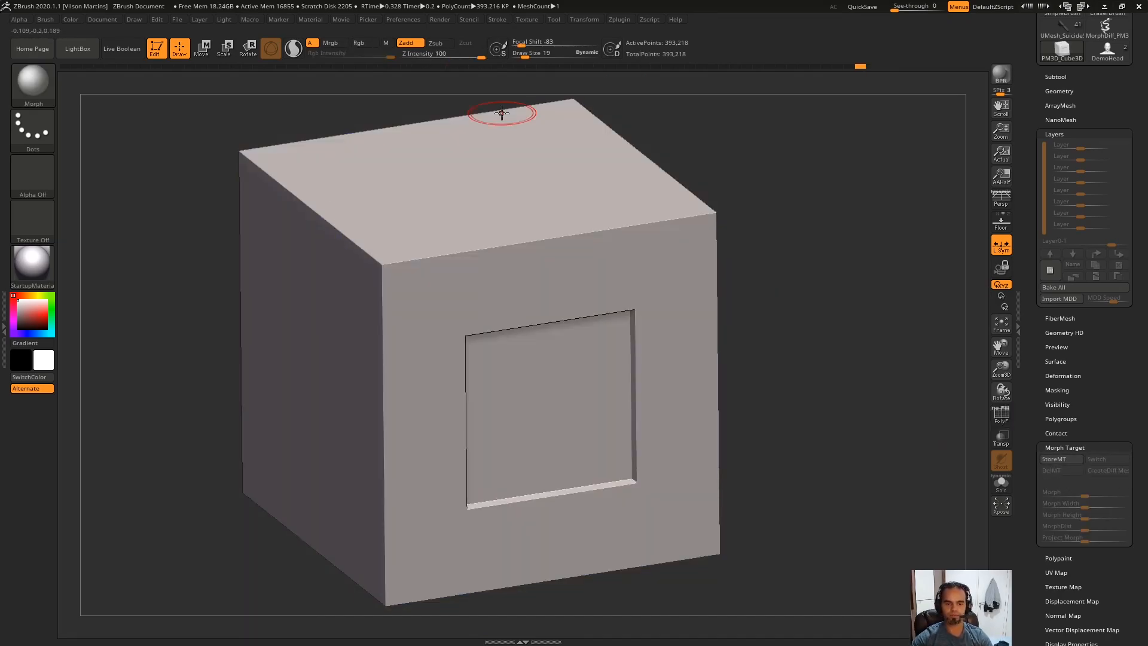
Store the smooth cube as a new morph target and add a new recording layer.
{"action": "left_click", "coordinate": [1070, 459]}
{"action": "left_click", "coordinate": [1051, 271]}
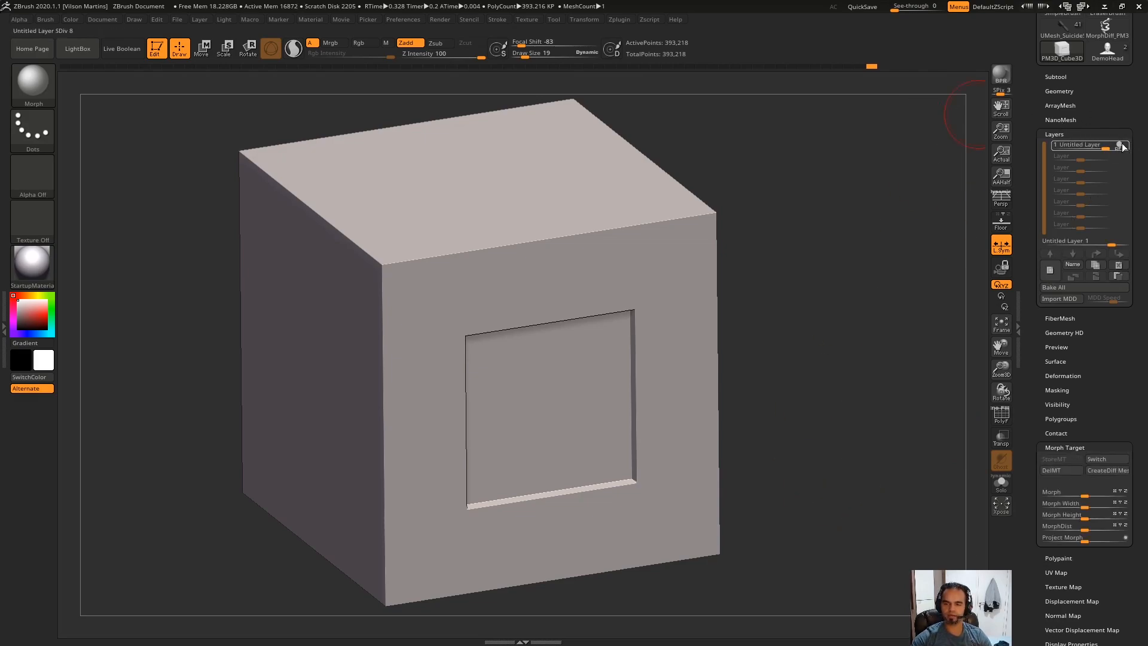
{"action": "left_click_drag", "start_coordinate": [1122, 156], "coordinate": [1122, 160]}
{"action": "left_click", "coordinate": [1102, 139]}
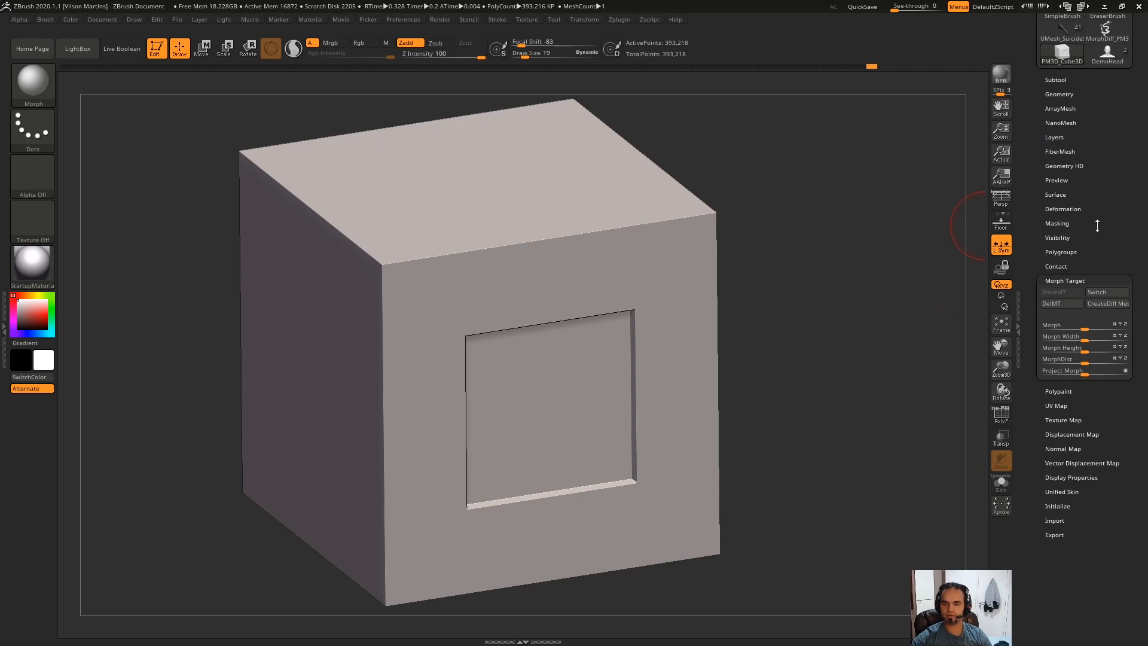
Apply the basket-weave surface noise to the cube's mesh.
{"action": "left_click", "coordinate": [1086, 194]}
{"action": "left_click", "coordinate": [1061, 208]}
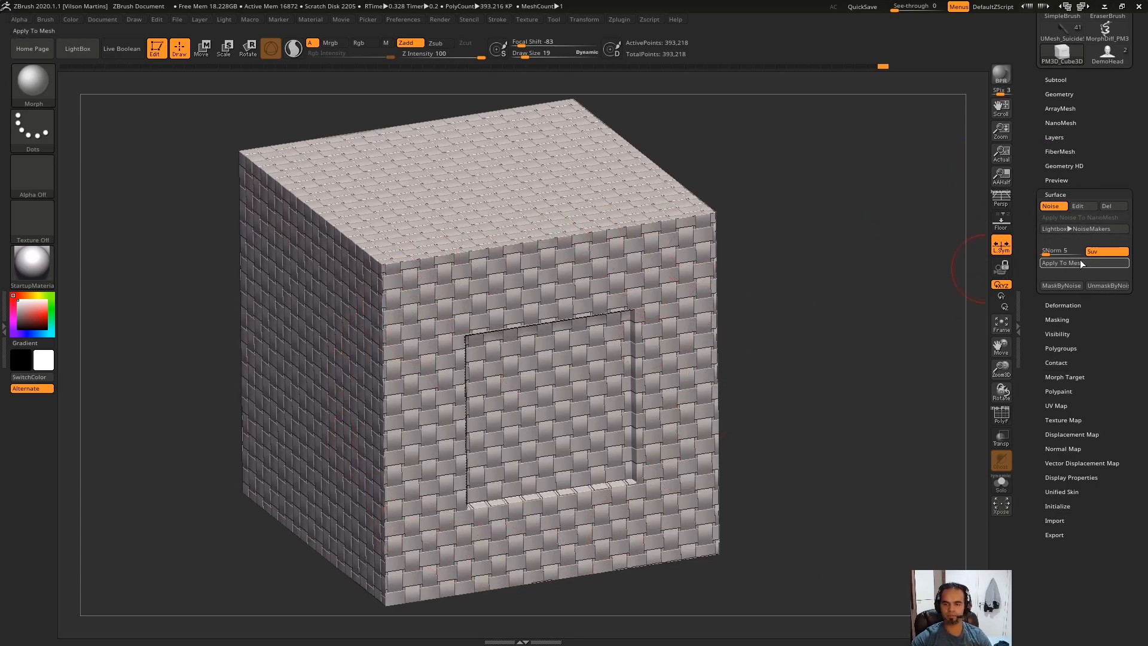
{"action": "left_click_drag", "start_coordinate": [978, 209], "coordinate": [960, 157]}
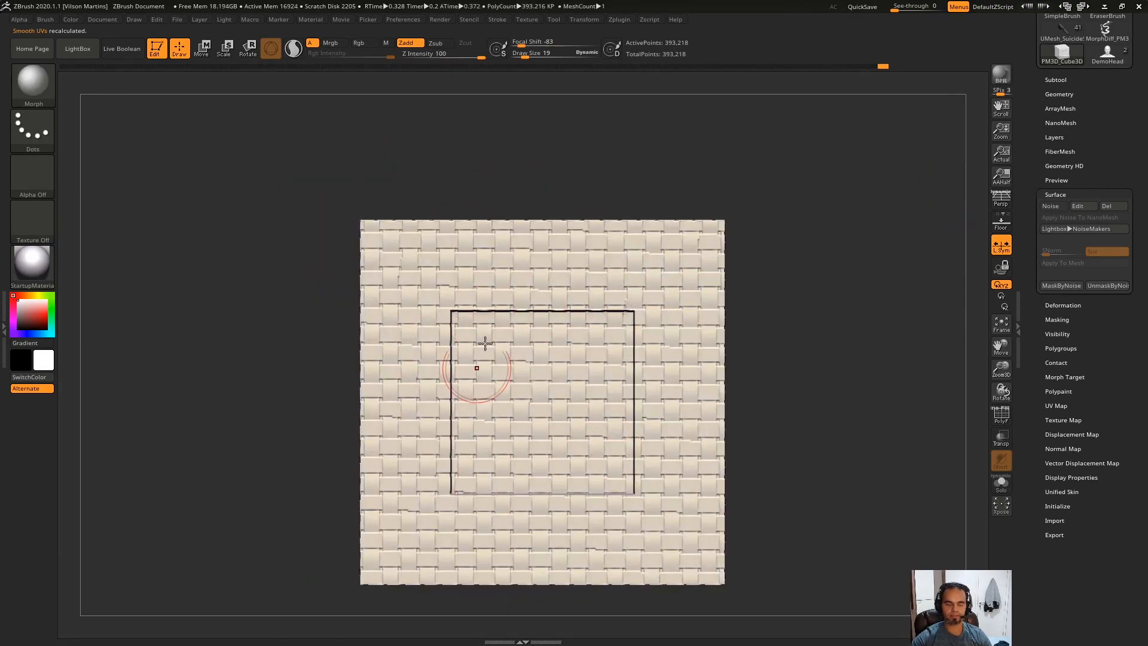
Mask the square recess with a rectangle, morph the unmasked surface to the stored smooth shape and clear the mask.
{"action": "left_click_drag", "start_coordinate": [710, 156], "coordinate": [852, 271], "text": "ctrl"}
{"action": "mouse_move", "coordinate": [450, 311]}
{"action": "left_mouse_down", "text": "ctrl"}
{"action": "mouse_move", "coordinate": [556, 389]}
{"action": "mouse_move", "coordinate": [634, 493]}
{"action": "left_mouse_up", "text": "ctrl"}
{"action": "left_click_drag", "start_coordinate": [1107, 378], "coordinate": [1103, 388]}
{"action": "left_click", "coordinate": [1073, 386]}
{"action": "left_click_drag", "start_coordinate": [1093, 336], "coordinate": [1144, 326]}
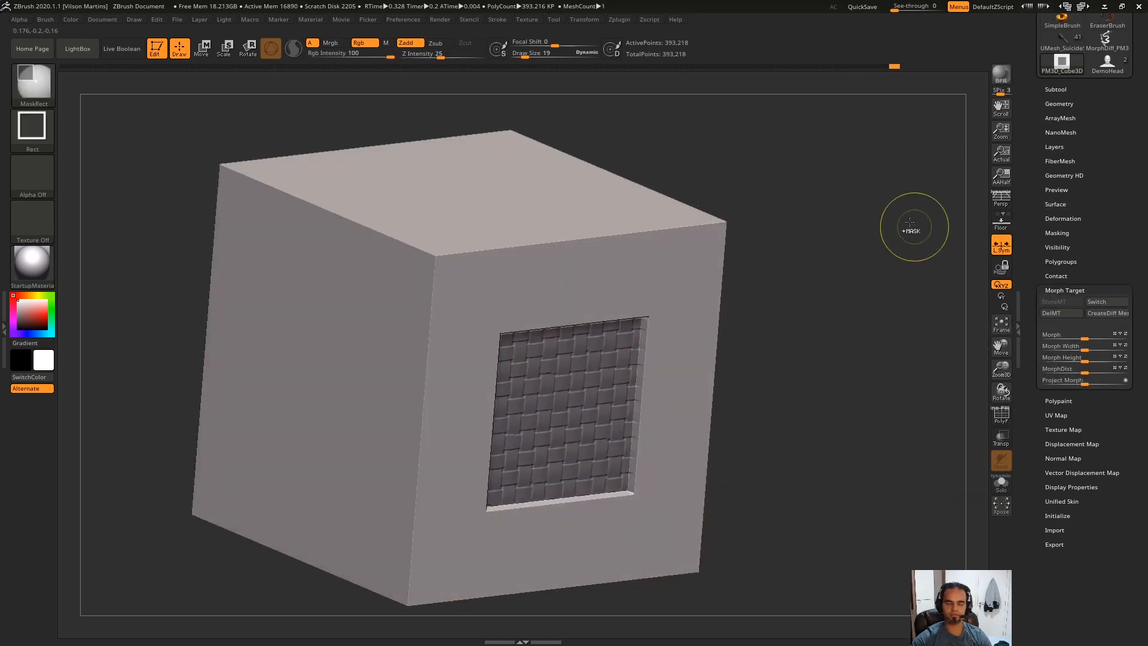
{"action": "left_click", "coordinate": [909, 223], "text": "ctrl"}
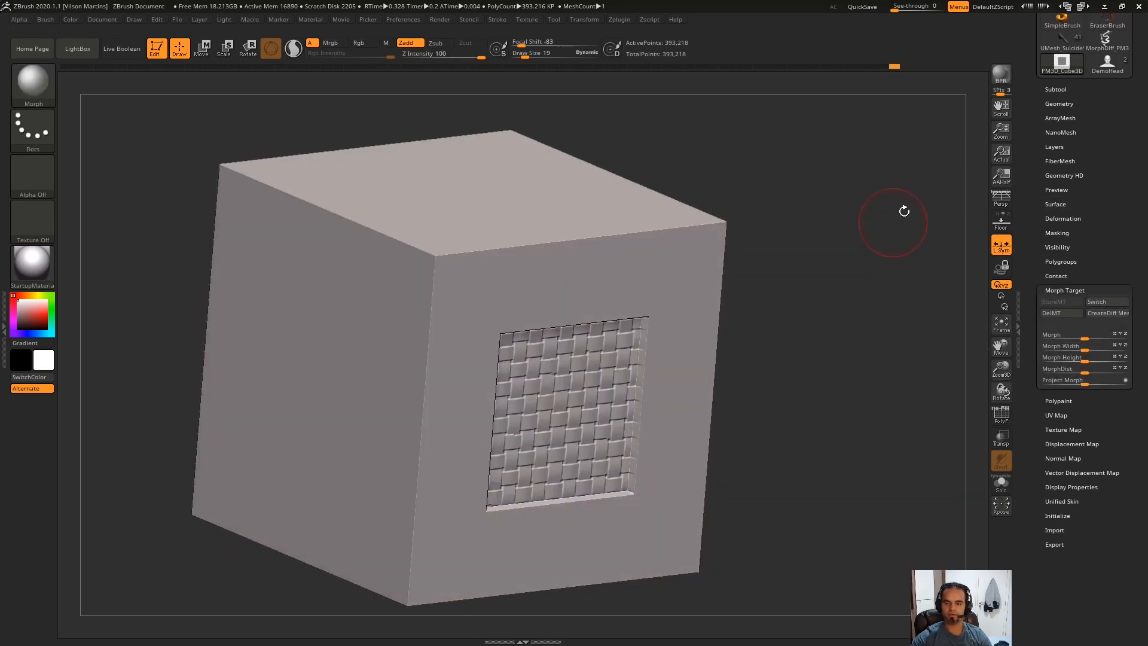
Stop recording the weave layer and hide it, and add a second recording layer.
{"action": "left_click", "coordinate": [1082, 145]}
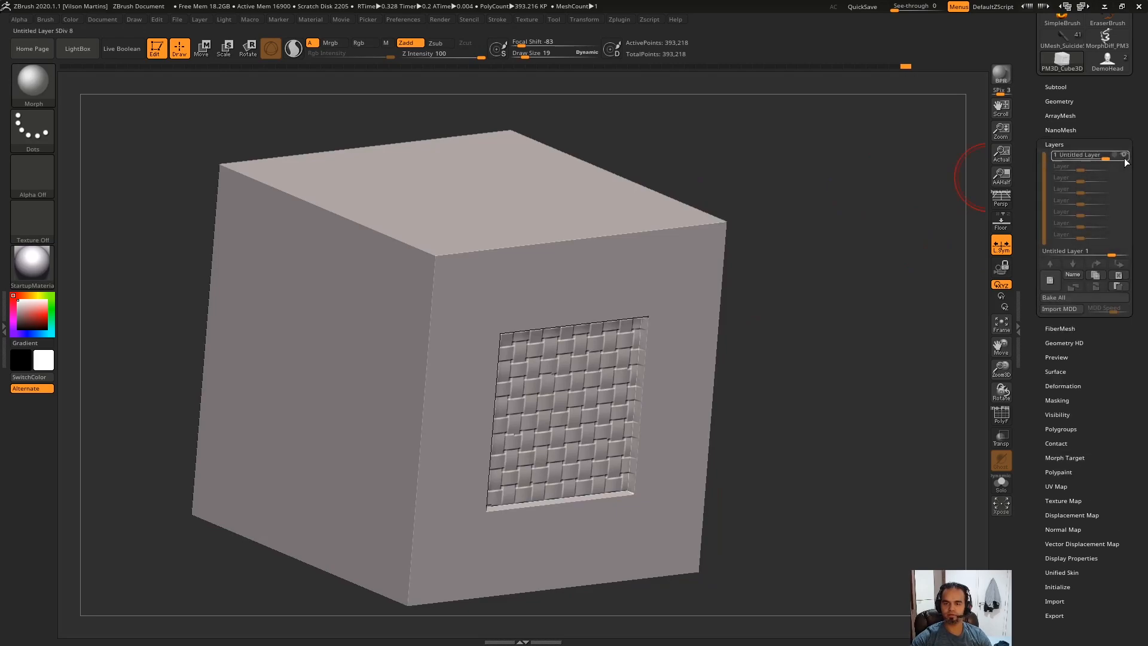
{"action": "left_click", "coordinate": [1125, 155]}
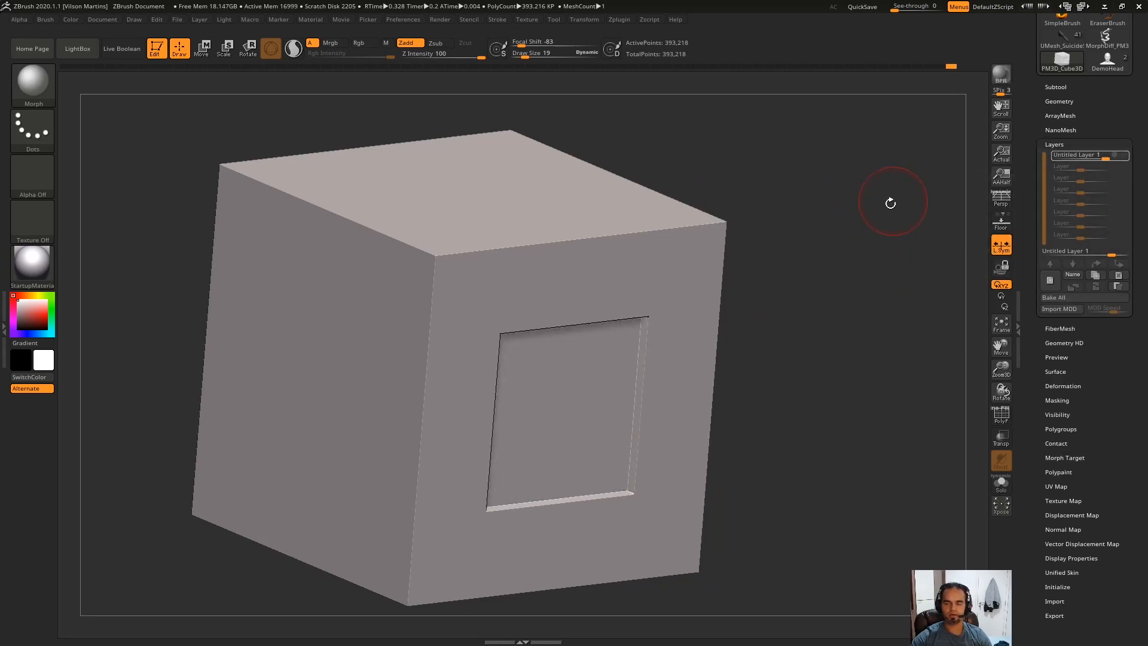
{"action": "left_click_drag", "start_coordinate": [895, 201], "coordinate": [962, 185]}
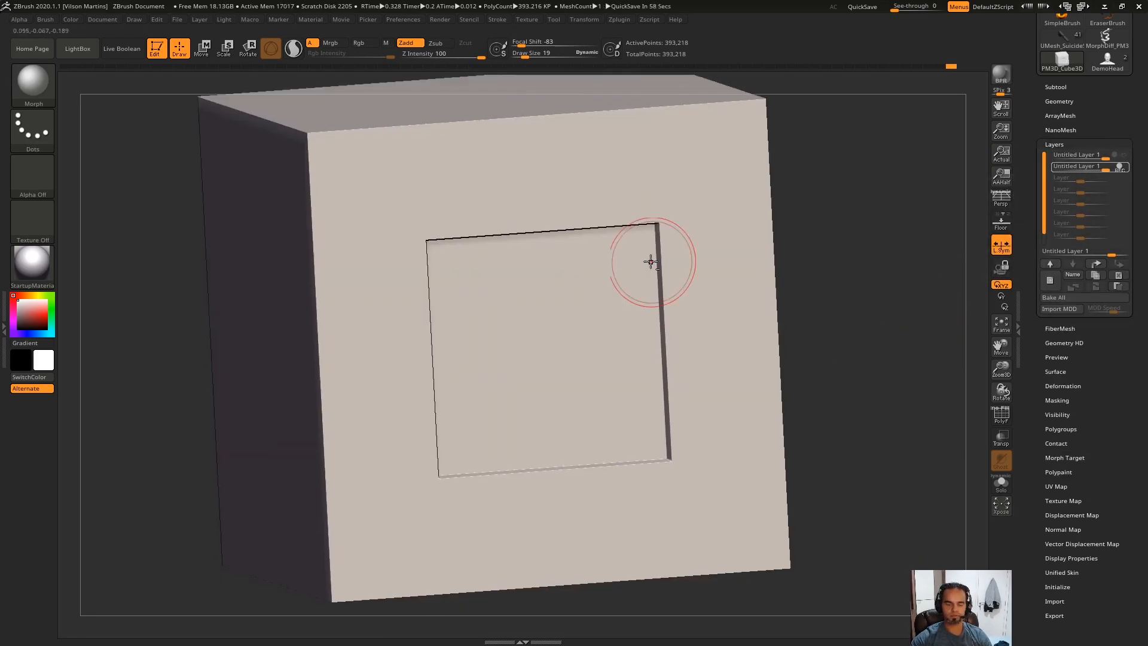
Sculpt a raised diagonal stroke from corner to corner inside the recess with the Standard brush at Draw Size 8.
{"action": "mouse_move", "coordinate": [653, 260]}
{"action": "right_mouse_down"}
{"action": "mouse_move", "coordinate": [658, 281]}
{"action": "mouse_move", "coordinate": [656, 227]}
{"action": "mouse_move", "coordinate": [628, 224]}
{"action": "right_mouse_up"}
{"action": "left_click", "coordinate": [43, 96]}
{"action": "left_click", "coordinate": [140, 145]}
{"action": "key", "text": "s"}
{"action": "key", "text": "bracketleft"}
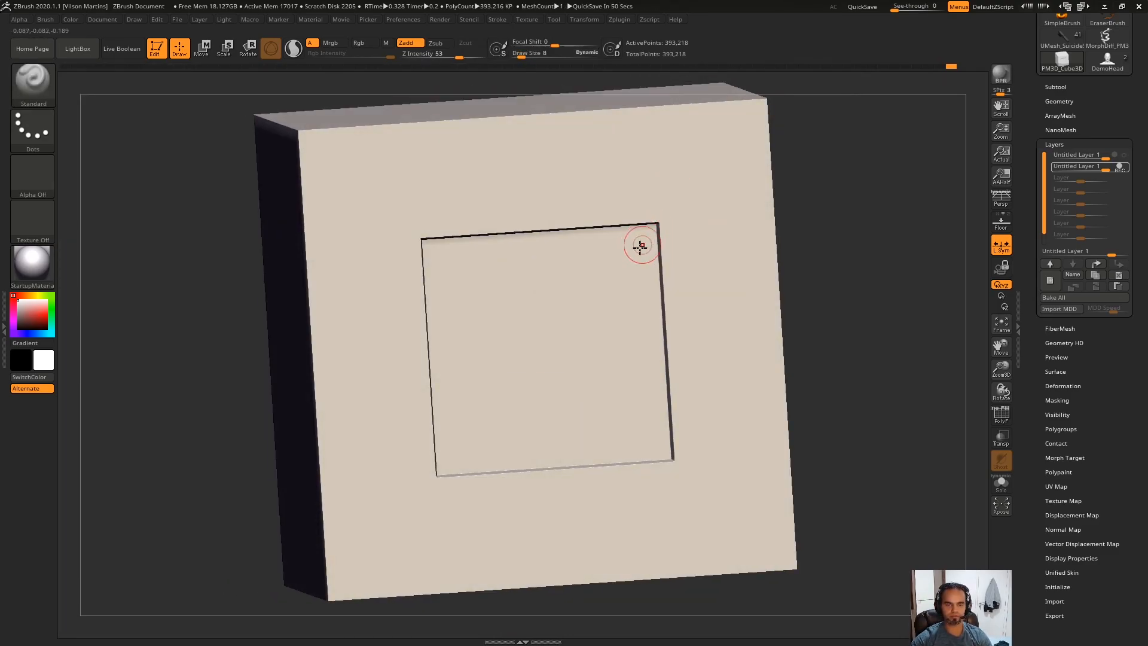
{"action": "left_click_drag", "start_coordinate": [641, 243], "coordinate": [448, 455]}
{"action": "key", "text": "ctrl+z"}
{"action": "left_click_drag", "start_coordinate": [640, 242], "coordinate": [486, 426]}
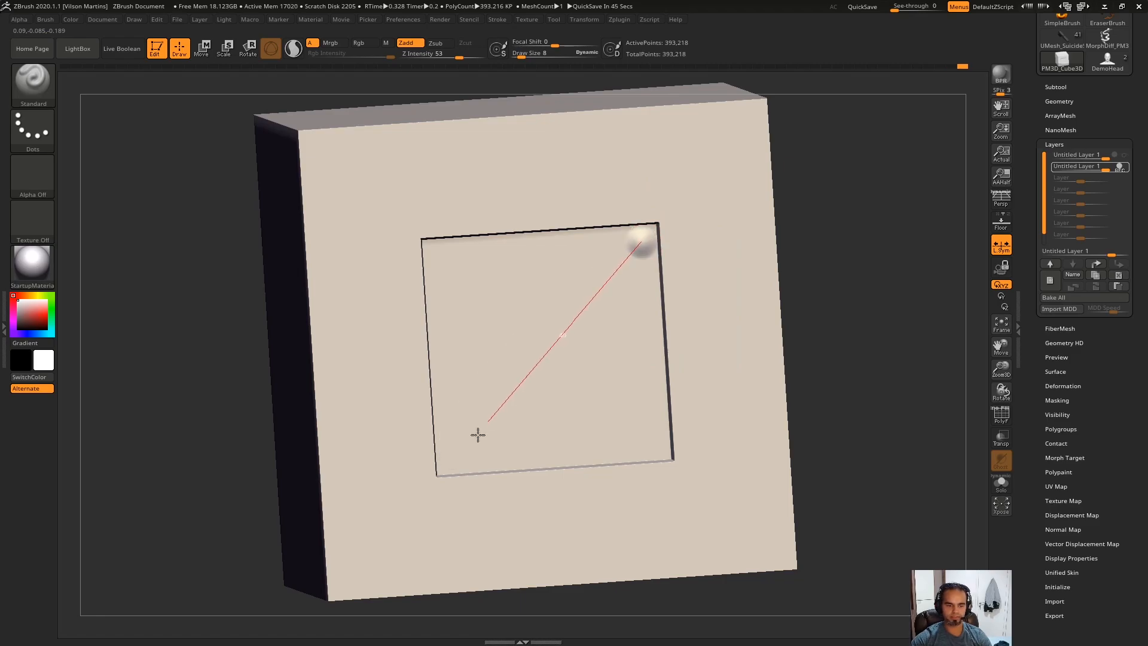
{"action": "left_click_drag", "start_coordinate": [454, 462], "coordinate": [453, 462]}
Show the weave layer together with the diagonal stroke to inspect the overlap, and hide it again.
{"action": "right_click_drag", "start_coordinate": [702, 453], "coordinate": [738, 274]}
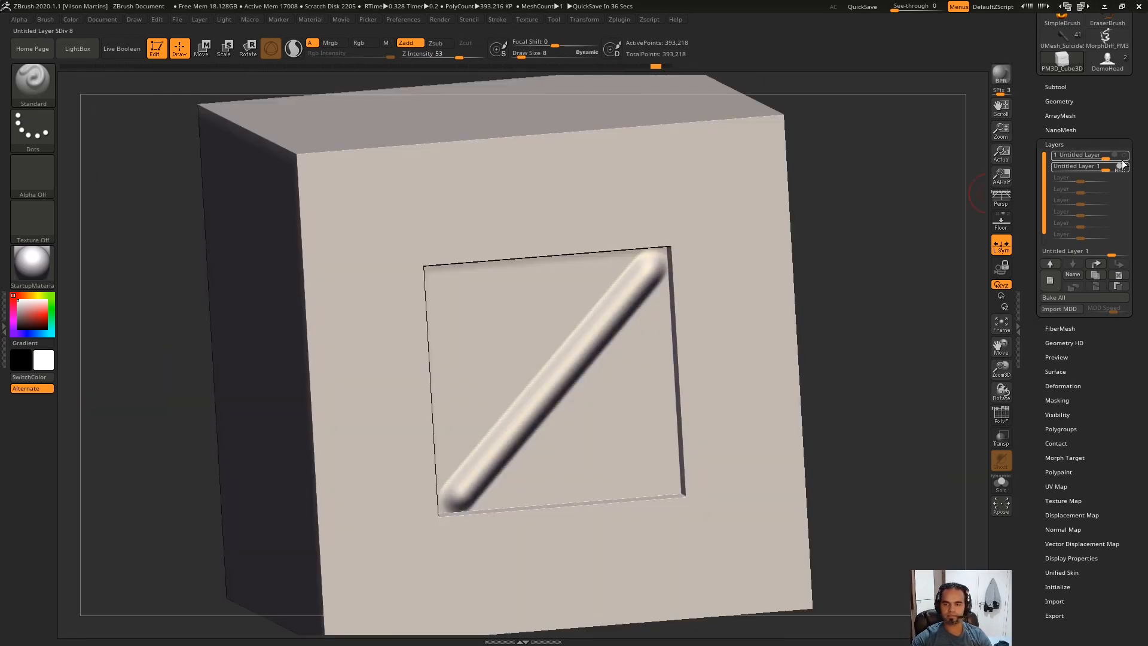
{"action": "left_click", "coordinate": [1123, 159]}
{"action": "right_click_drag", "start_coordinate": [616, 336], "coordinate": [642, 226]}
{"action": "right_click_drag", "start_coordinate": [789, 224], "coordinate": [900, 162]}
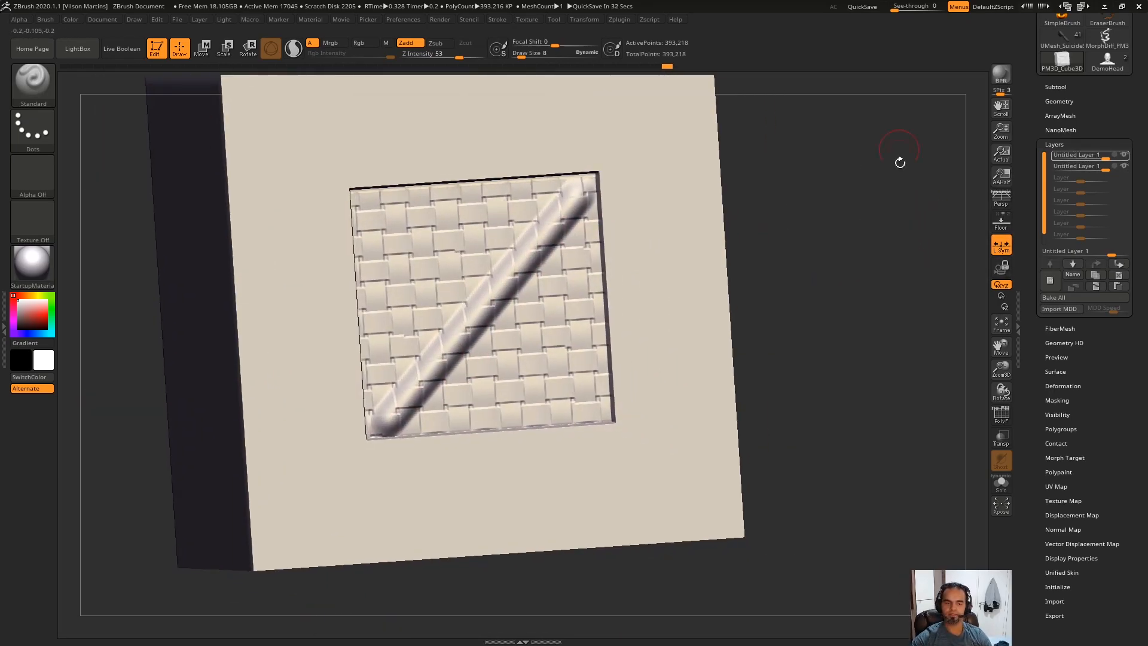
{"action": "left_click", "coordinate": [1124, 156]}
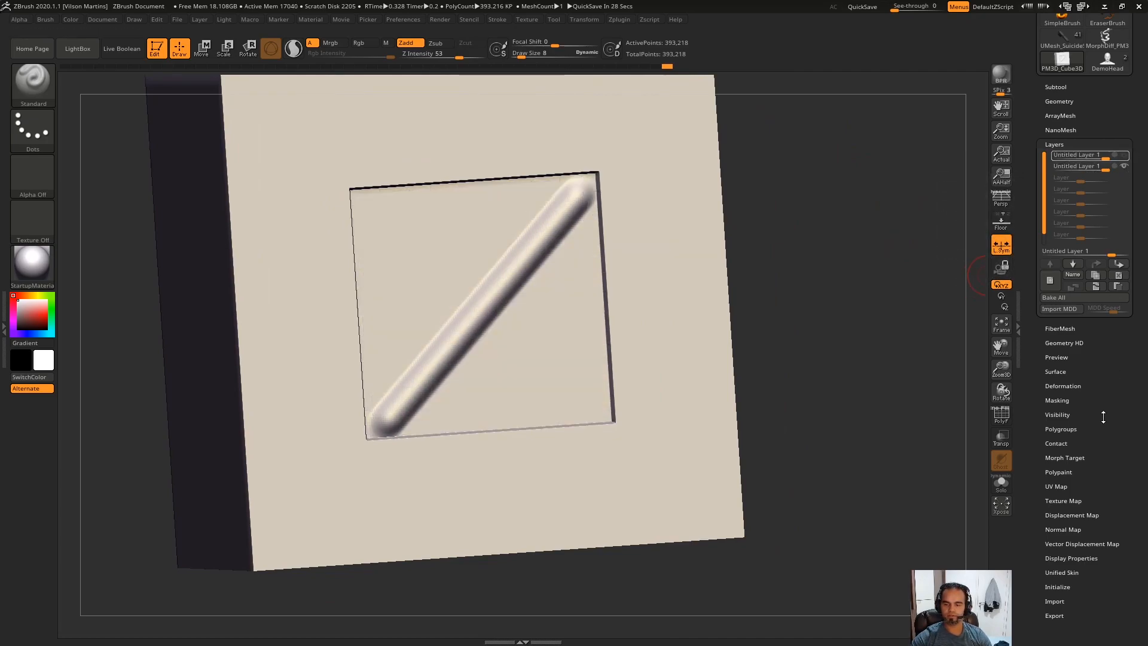
Store a morph target of the cube with the diagonal stroke visible and the weave layer hidden.
{"action": "left_click", "coordinate": [1064, 457]}
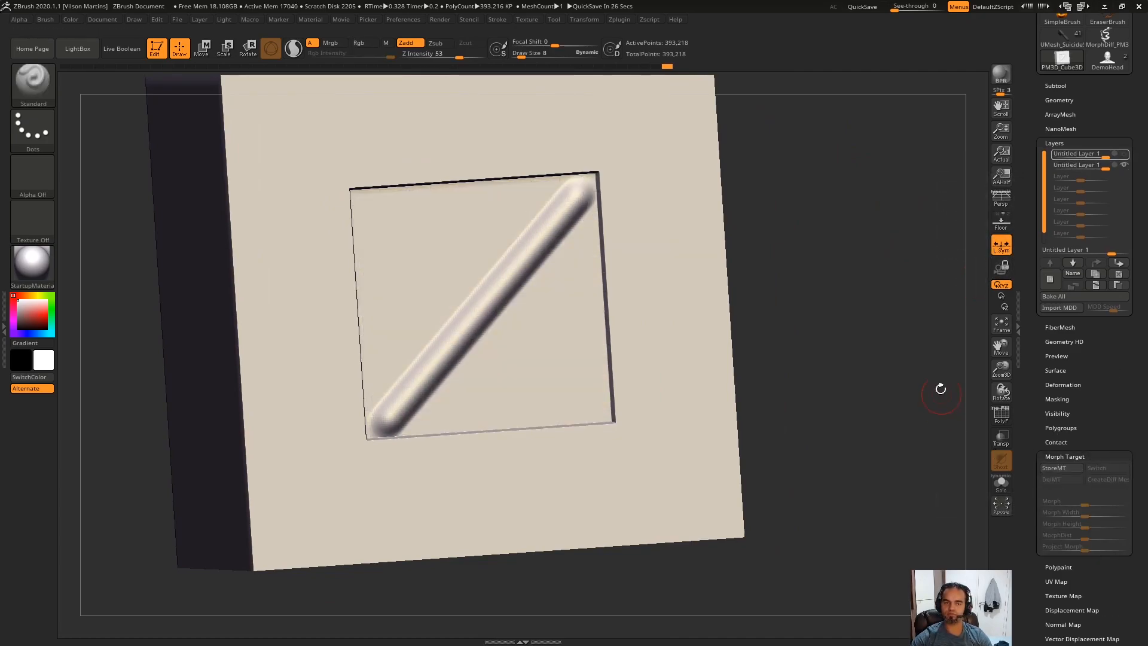
{"action": "right_click_drag", "start_coordinate": [893, 357], "coordinate": [974, 353]}
{"action": "left_click", "coordinate": [1061, 468]}
{"action": "right_click_drag", "start_coordinate": [607, 328], "coordinate": [960, 524]}
{"action": "right_click_drag", "start_coordinate": [847, 291], "coordinate": [807, 284], "text": "alt"}
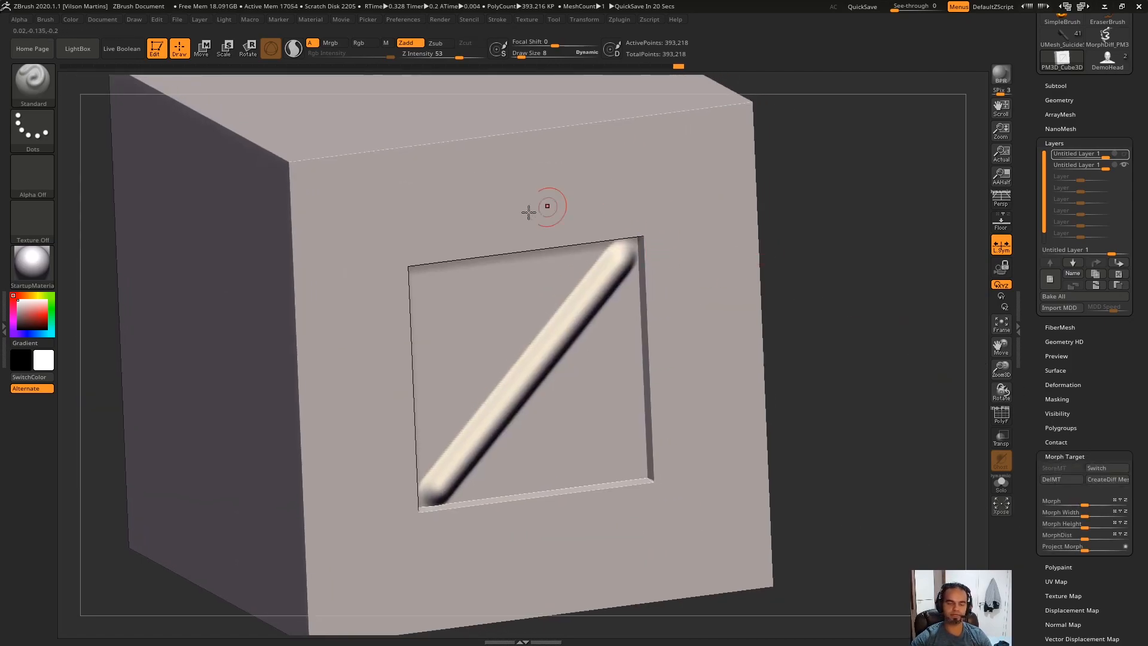
Show the weave layer in recording mode and remove its weave from along the diagonal stroke with the Morph brush.
{"action": "left_click", "coordinate": [1119, 156]}
{"action": "left_click", "coordinate": [1120, 157]}
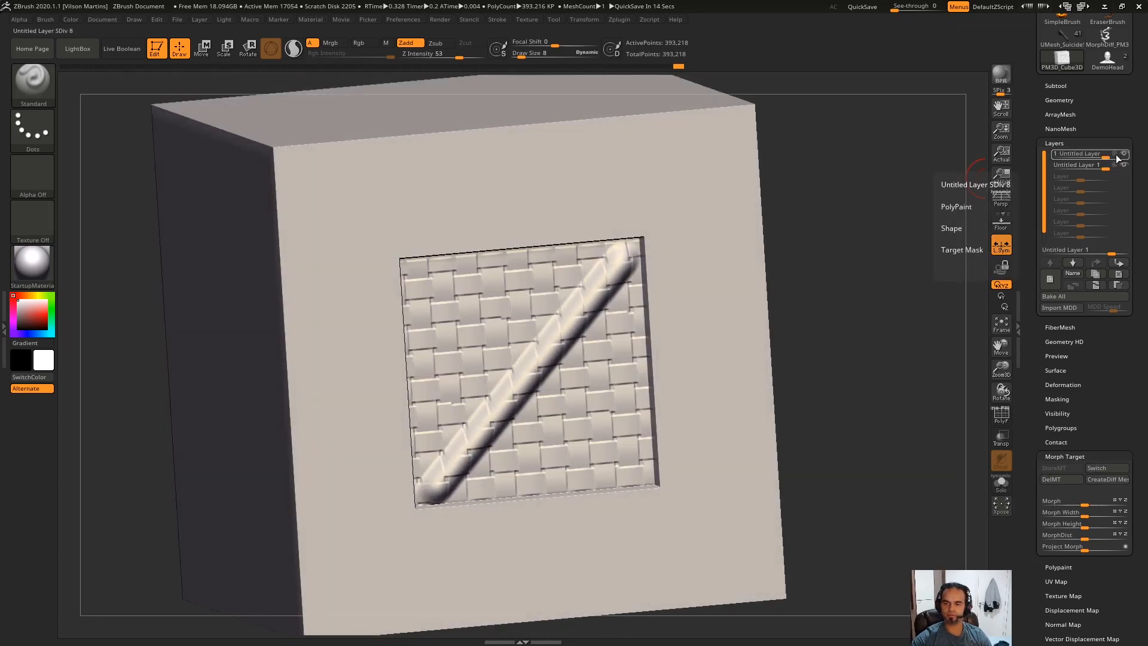
{"action": "key", "text": "b"}
{"action": "key", "text": "m"}
{"action": "left_click", "coordinate": [422, 284]}
{"action": "right_click_drag", "start_coordinate": [652, 287], "coordinate": [628, 247]}
{"action": "left_click_drag", "start_coordinate": [628, 247], "coordinate": [570, 316]}
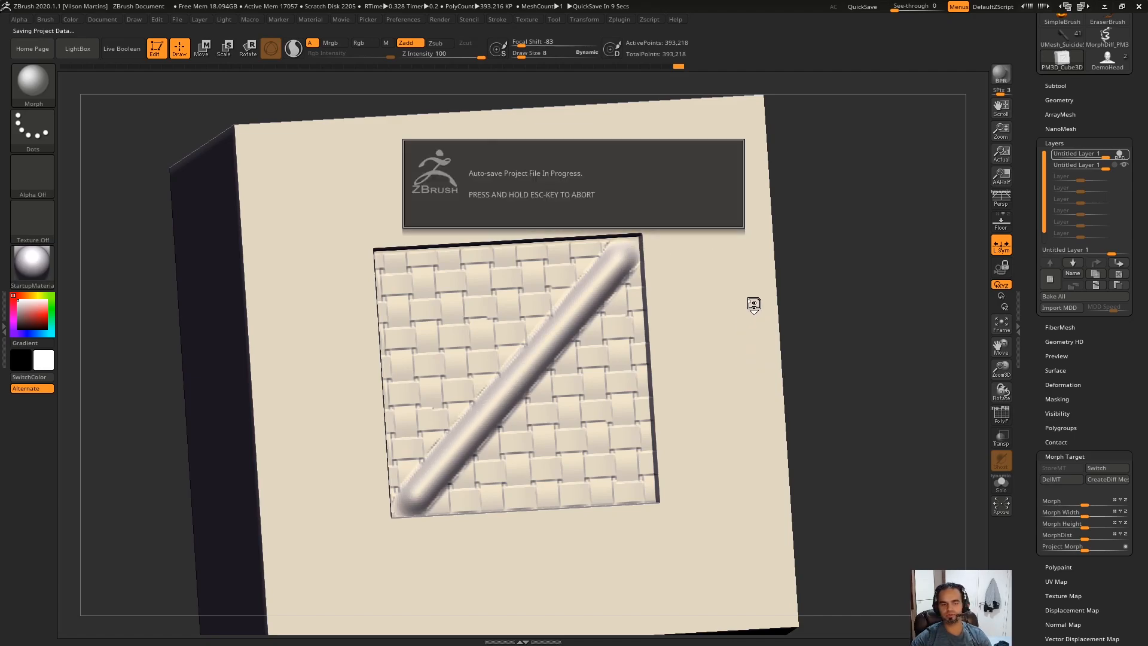
{"action": "left_click_drag", "start_coordinate": [903, 278], "coordinate": [928, 349]}
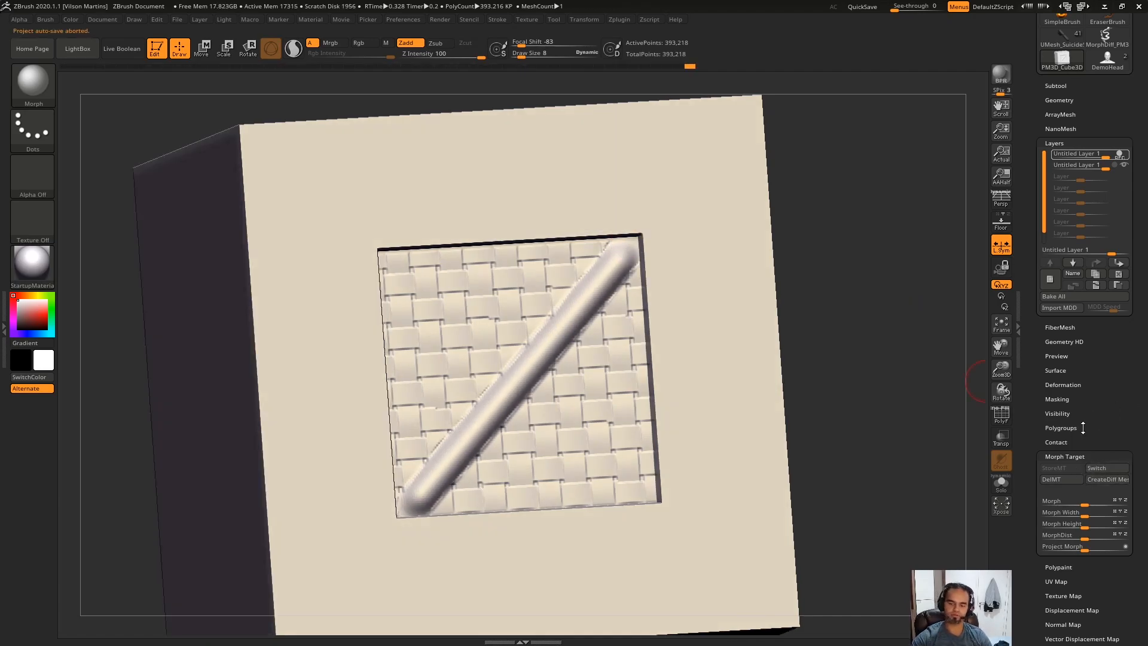
Toggle the visibility of the weave layer and the diagonal stroke layer to compare what each one contains.
{"action": "left_click_drag", "start_coordinate": [924, 201], "coordinate": [842, 306]}
{"action": "left_click", "coordinate": [1124, 156]}
{"action": "left_click", "coordinate": [1124, 156]}
{"action": "left_click", "coordinate": [1124, 156]}
{"action": "left_click", "coordinate": [1124, 156]}
{"action": "left_click", "coordinate": [1122, 167]}
{"action": "left_click", "coordinate": [1123, 167]}
{"action": "left_click", "coordinate": [1122, 167]}
{"action": "left_click", "coordinate": [1122, 168]}
{"action": "left_click", "coordinate": [1122, 168]}
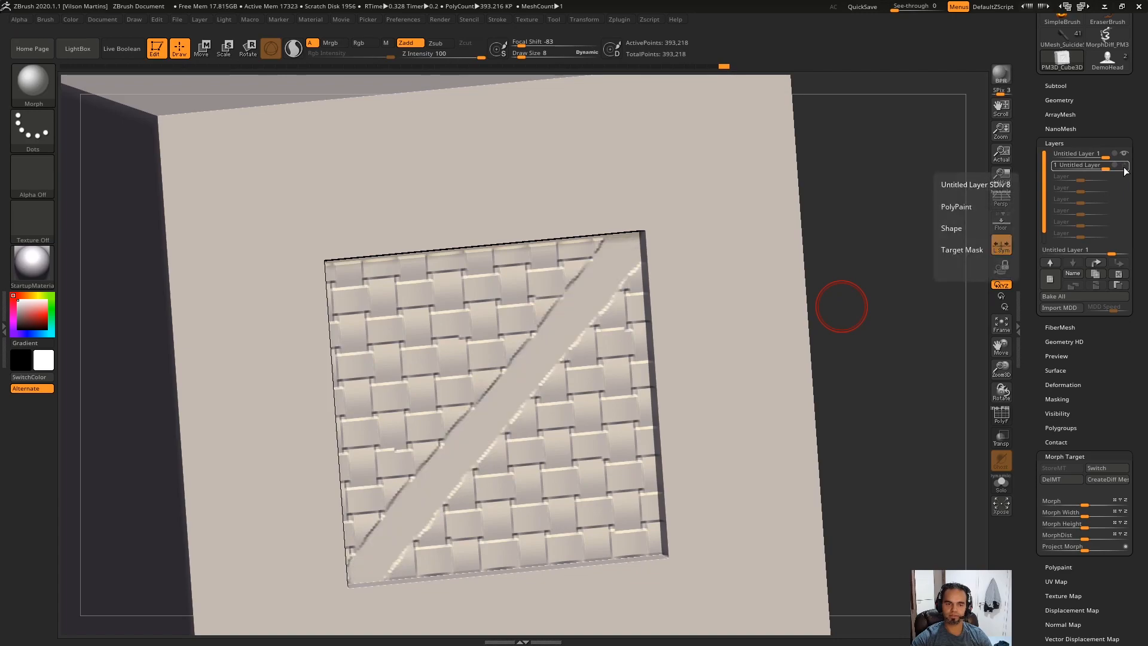
{"action": "left_click", "coordinate": [1122, 168]}
{"action": "right_click_drag", "start_coordinate": [532, 364], "coordinate": [642, 323], "text": "alt"}
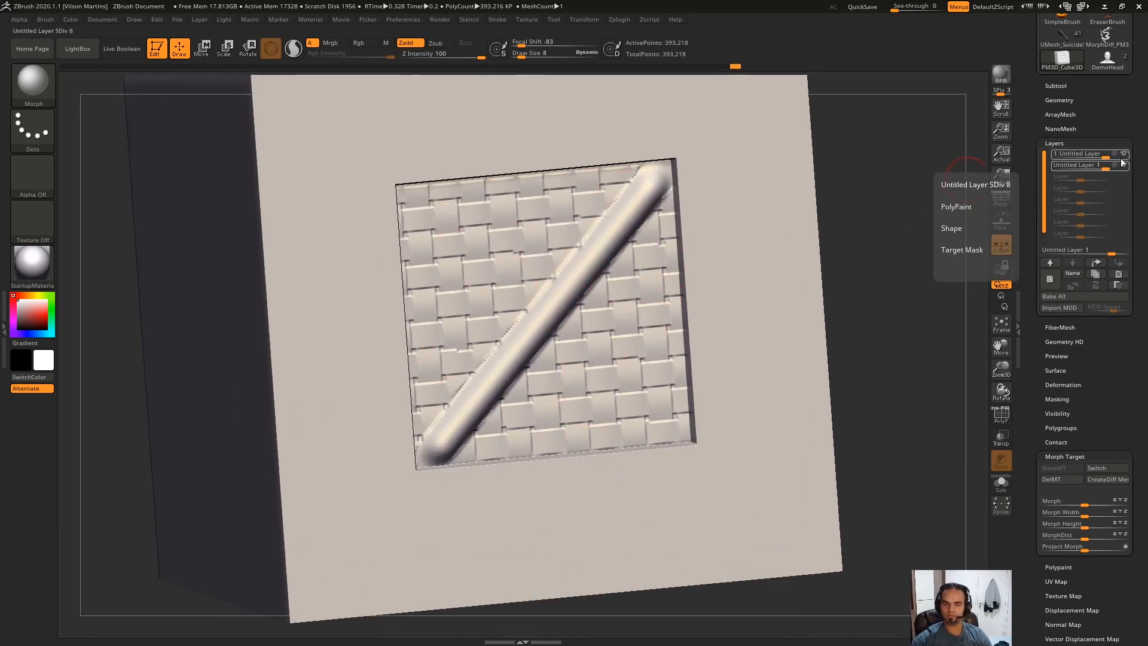
Add a third recording layer and set the Standard brush to the DragRect stroke with a star alpha.
{"action": "key", "text": "b"}
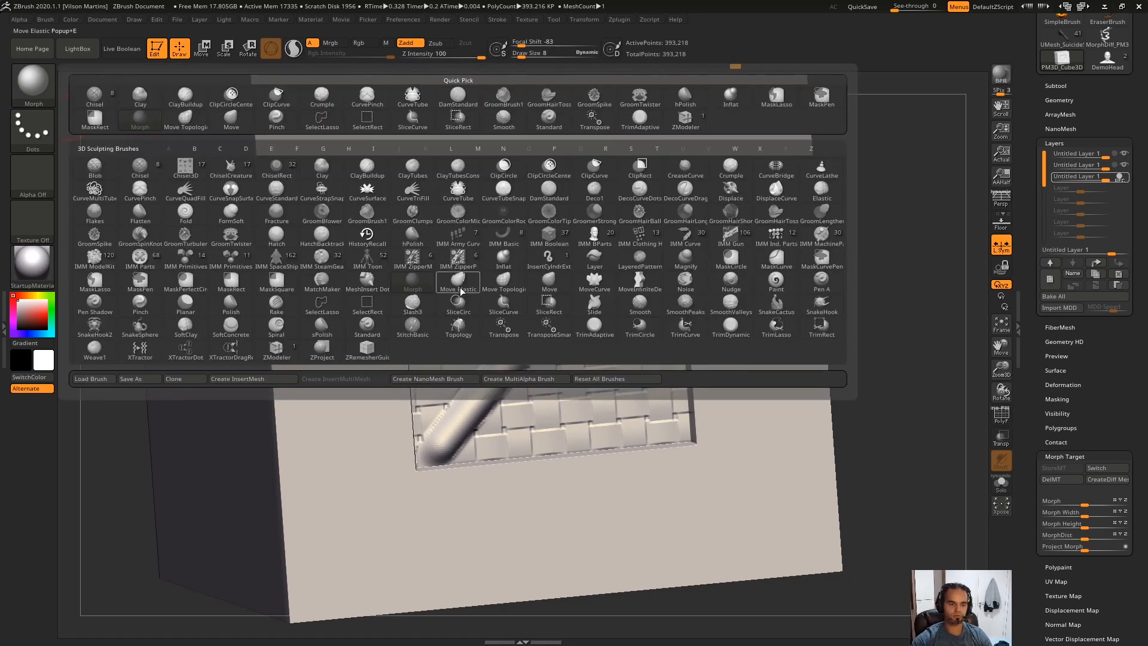
{"action": "left_click", "coordinate": [49, 147]}
{"action": "key", "text": "b"}
{"action": "key", "text": "s"}
{"action": "key", "text": "t"}
{"action": "left_click", "coordinate": [29, 129]}
{"action": "left_click", "coordinate": [153, 148]}
{"action": "left_click", "coordinate": [43, 178]}
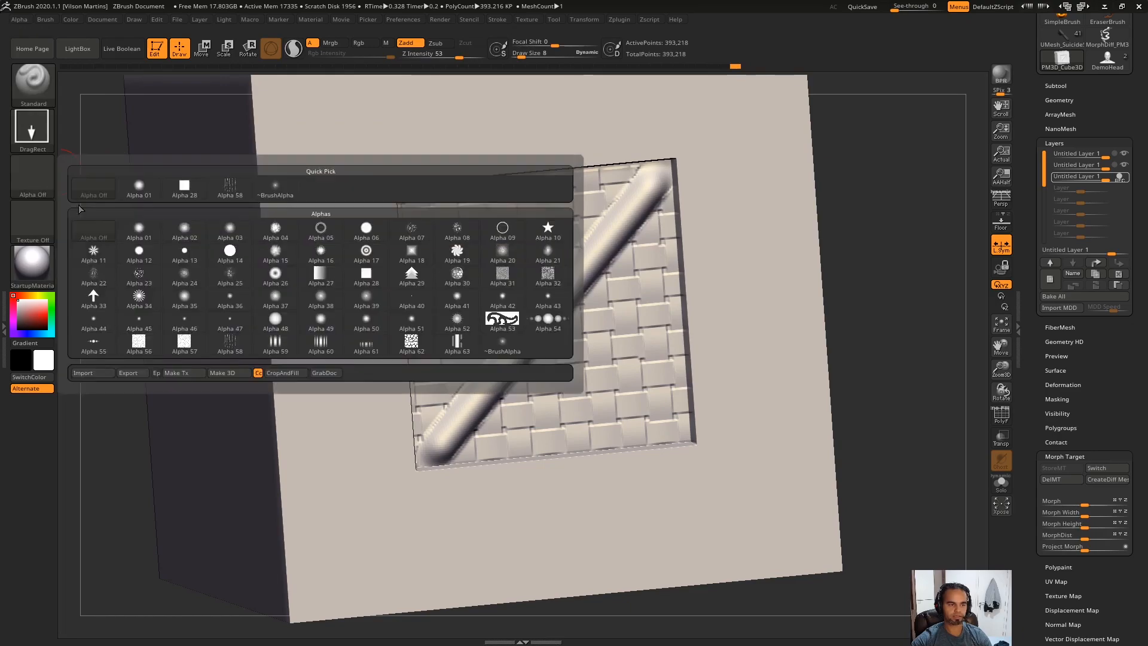
{"action": "left_click", "coordinate": [502, 342]}
Place a star in the recess's lower right corner beside the diagonal stroke, using Focal Shift -100.
{"action": "mouse_move", "coordinate": [631, 398]}
{"action": "left_mouse_down"}
{"action": "mouse_move", "coordinate": [622, 307]}
{"action": "mouse_move", "coordinate": [672, 333]}
{"action": "mouse_move", "coordinate": [641, 290]}
{"action": "left_mouse_up"}
{"action": "mouse_move", "coordinate": [641, 290]}
{"action": "right_mouse_down", "text": "ctrl"}
{"action": "mouse_move", "coordinate": [613, 385]}
{"action": "mouse_move", "coordinate": [594, 325]}
{"action": "right_mouse_up", "text": "ctrl"}
{"action": "right_click_drag", "start_coordinate": [516, 448], "coordinate": [837, 335]}
{"action": "right_click_drag", "start_coordinate": [837, 335], "coordinate": [915, 205], "text": "ctrl"}
Hide the weave layer and delete the cube's existing morph target.
{"action": "left_click_drag", "start_coordinate": [1129, 153], "coordinate": [1122, 174]}
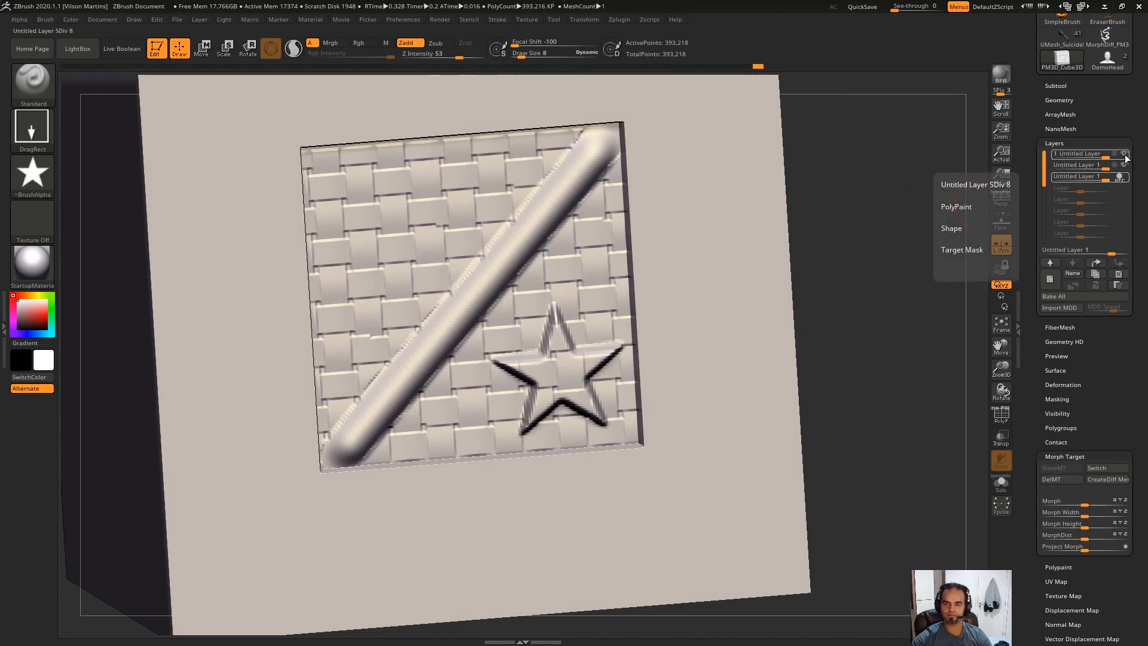
{"action": "left_click", "coordinate": [1125, 154]}
{"action": "scroll", "coordinate": [1090, 404], "scroll_direction": "down", "scroll_amount": 3}
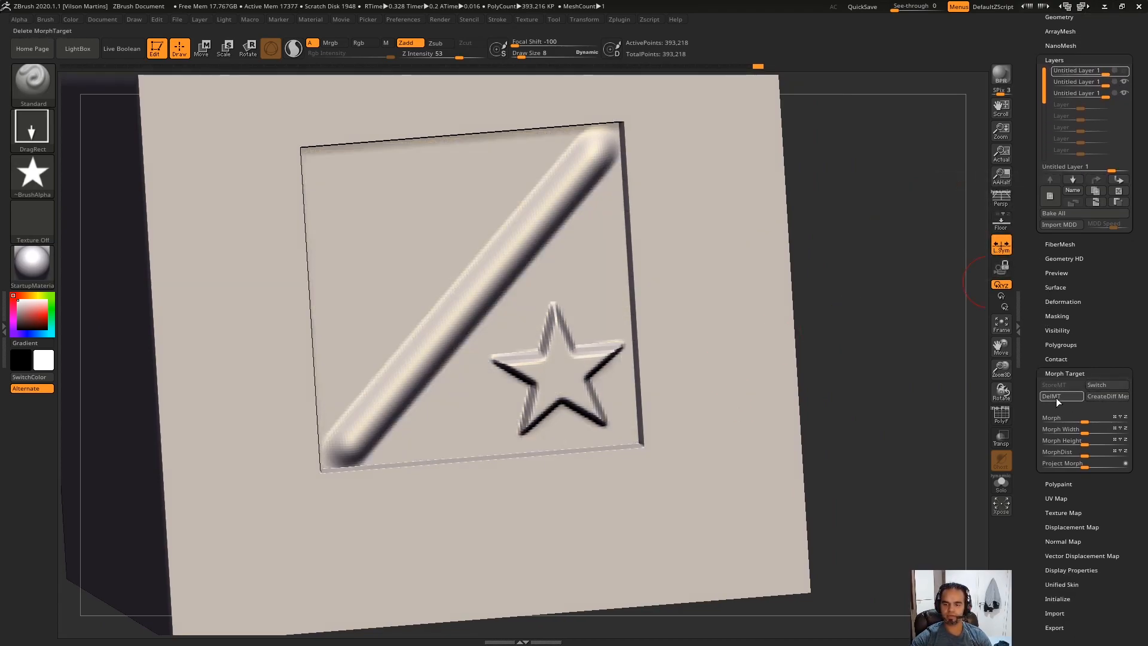
{"action": "left_click", "coordinate": [1064, 394]}
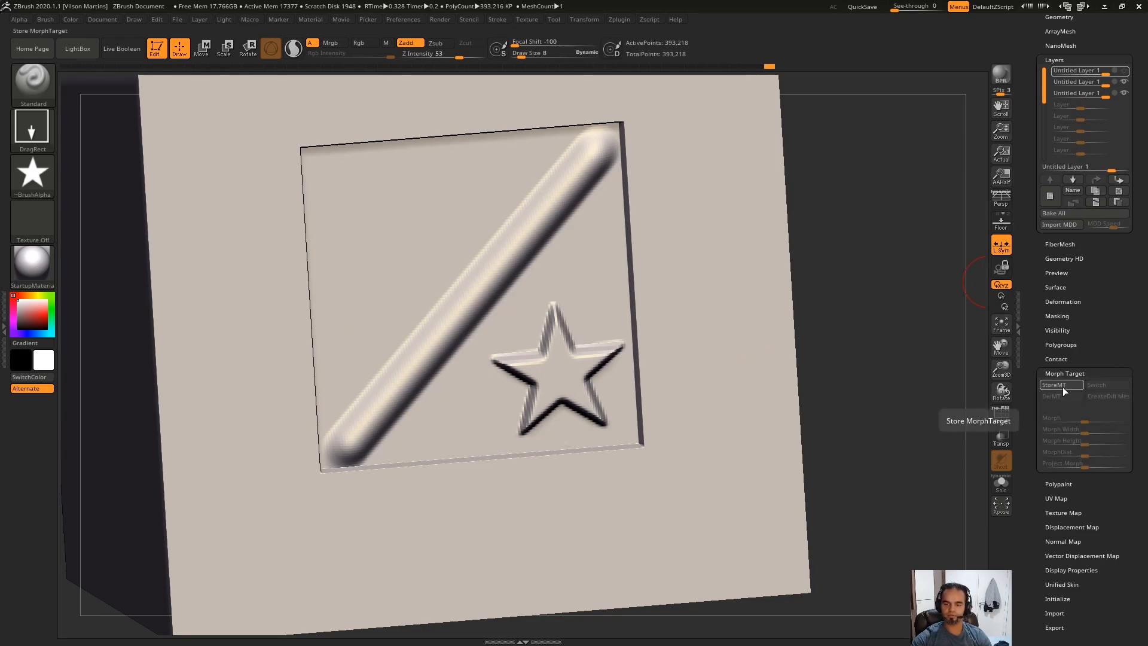
Store a new morph target with the weave hidden and start recording on the weave layer.
{"action": "left_click", "coordinate": [1071, 388]}
{"action": "scroll", "coordinate": [1088, 299], "scroll_direction": "up", "scroll_amount": 3}
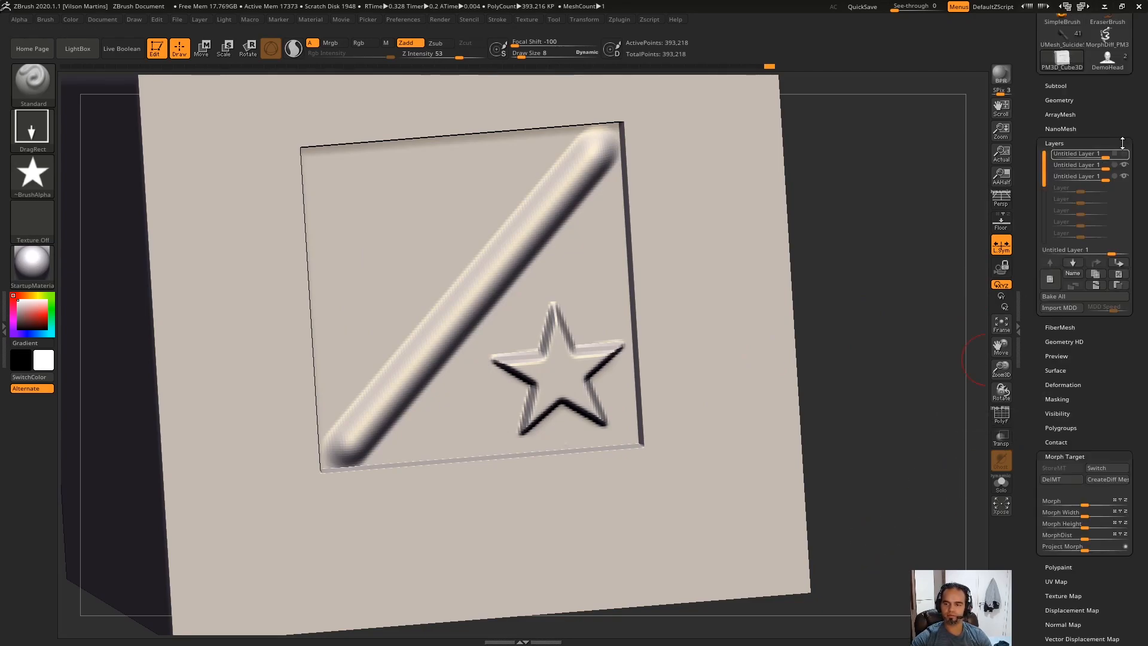
{"action": "left_click", "coordinate": [1120, 155]}
Brush the weave pattern off the diagonal stroke and the star using the Morph brush.
{"action": "key", "text": "b"}
{"action": "key", "text": "m"}
{"action": "left_click", "coordinate": [419, 287]}
{"action": "mouse_move", "coordinate": [561, 375]}
{"action": "right_mouse_down", "text": "alt"}
{"action": "mouse_move", "coordinate": [563, 384]}
{"action": "mouse_move", "coordinate": [559, 328]}
{"action": "right_mouse_up", "text": "alt"}
{"action": "left_click_drag", "start_coordinate": [585, 373], "coordinate": [534, 393]}
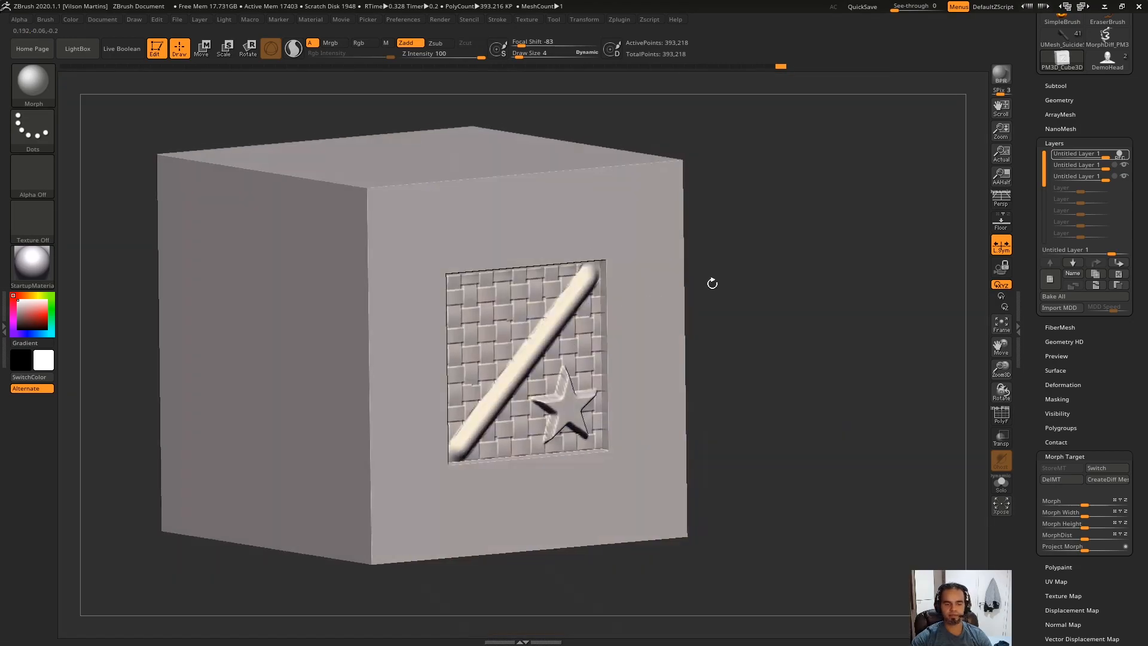
{"action": "right_click_drag", "start_coordinate": [712, 281], "coordinate": [744, 315]}
{"action": "right_click_drag", "start_coordinate": [745, 315], "coordinate": [698, 333], "text": "ctrl"}
{"action": "mouse_move", "coordinate": [578, 272]}
{"action": "right_mouse_down", "text": "alt"}
{"action": "mouse_move", "coordinate": [570, 220]}
{"action": "mouse_move", "coordinate": [556, 257]}
{"action": "mouse_move", "coordinate": [569, 236]}
{"action": "mouse_move", "coordinate": [735, 327]}
{"action": "right_mouse_up", "text": "alt"}
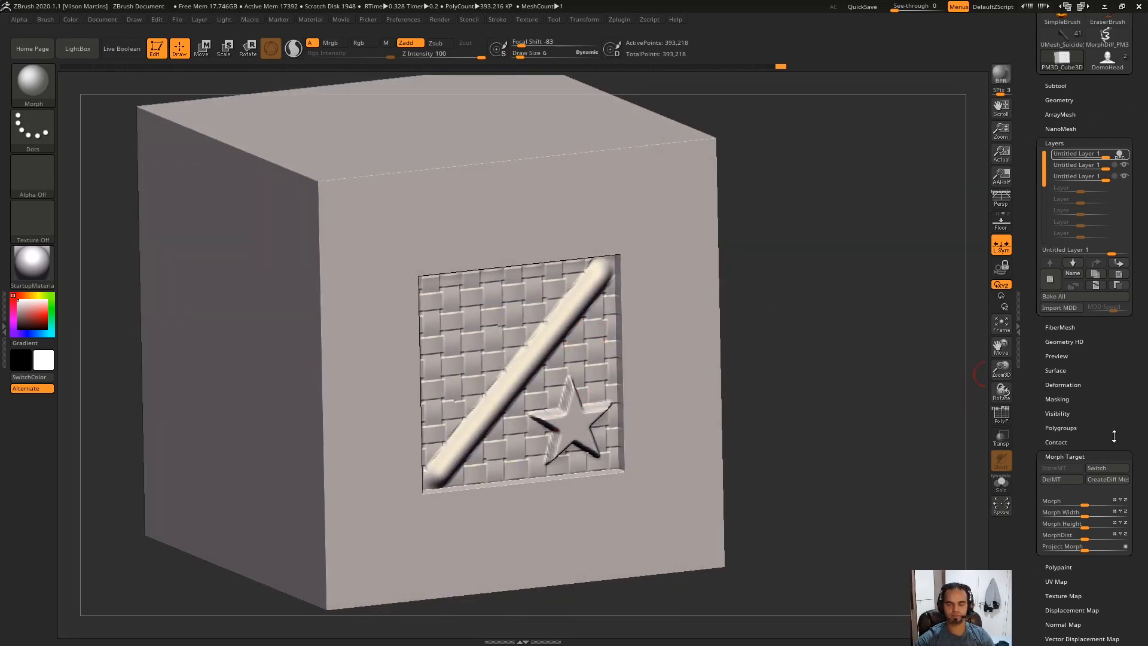
Stop recording on the weave layer and toggle its visibility to compare the cleaned overlap.
{"action": "left_click", "coordinate": [1120, 155]}
{"action": "left_click", "coordinate": [1124, 155]}
{"action": "left_click", "coordinate": [1124, 154]}
{"action": "right_click_drag", "start_coordinate": [960, 268], "coordinate": [896, 274]}
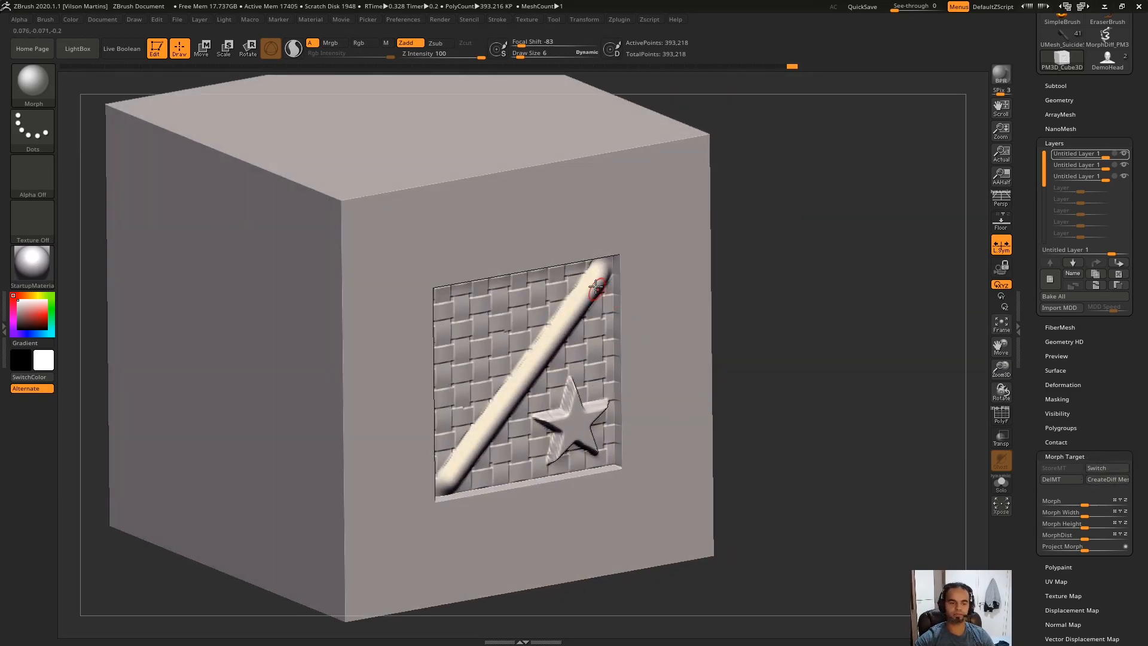
Set the Morph brush's Draw Size to 12 and delete the cube's stored morph target.
{"action": "key", "text": "s"}
{"action": "left_click_drag", "start_coordinate": [641, 297], "coordinate": [653, 298]}
{"action": "right_click_drag", "start_coordinate": [690, 316], "coordinate": [679, 301]}
{"action": "key", "text": "s"}
{"action": "left_click_drag", "start_coordinate": [679, 301], "coordinate": [672, 301]}
{"action": "mouse_move", "coordinate": [640, 317]}
{"action": "right_mouse_down", "text": "alt"}
{"action": "mouse_move", "coordinate": [648, 280]}
{"action": "mouse_move", "coordinate": [692, 256]}
{"action": "right_mouse_up", "text": "alt"}
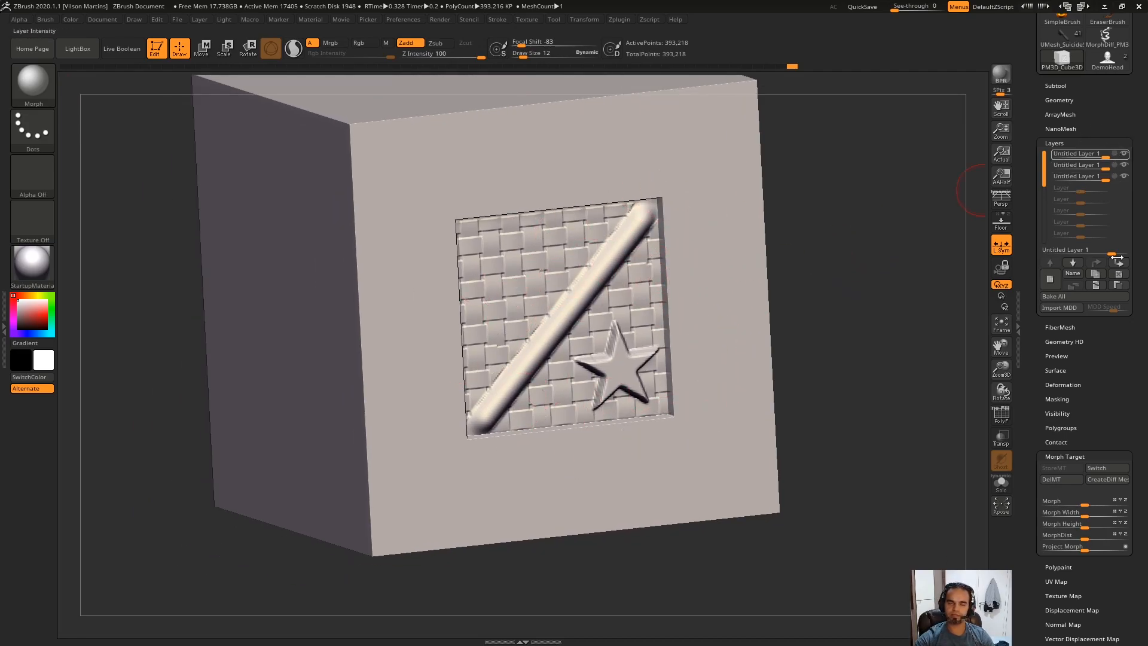
{"action": "left_click", "coordinate": [1057, 479]}
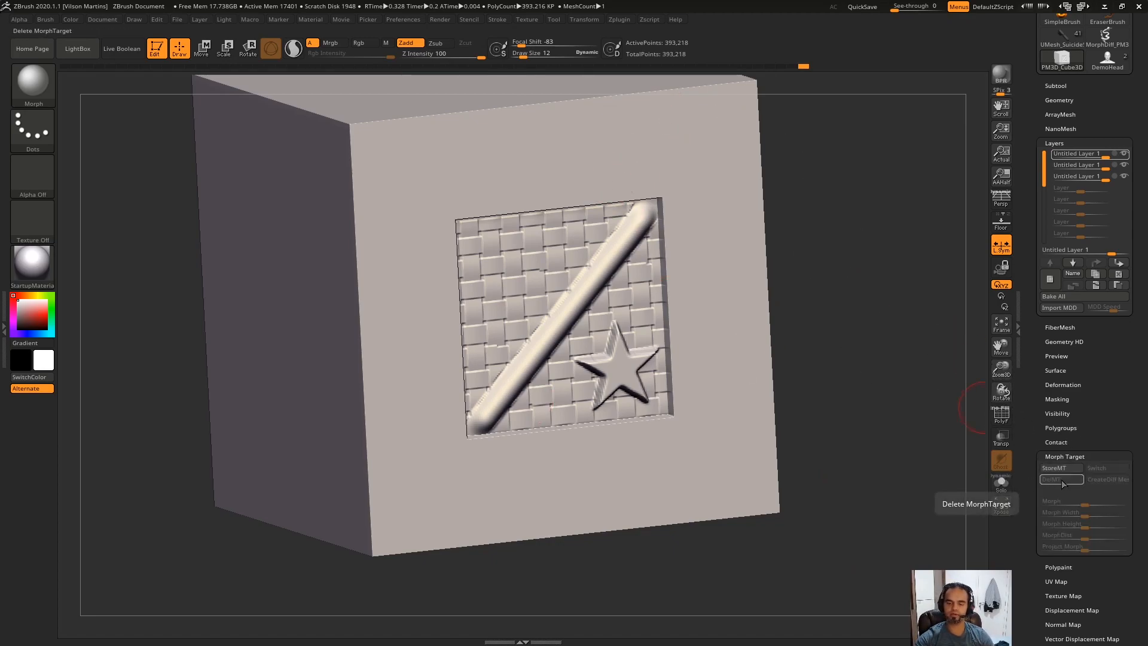
Switch to the armoured soldier figure and select its red collar subtool.
{"action": "left_click_drag", "start_coordinate": [1105, 382], "coordinate": [1098, 545]}
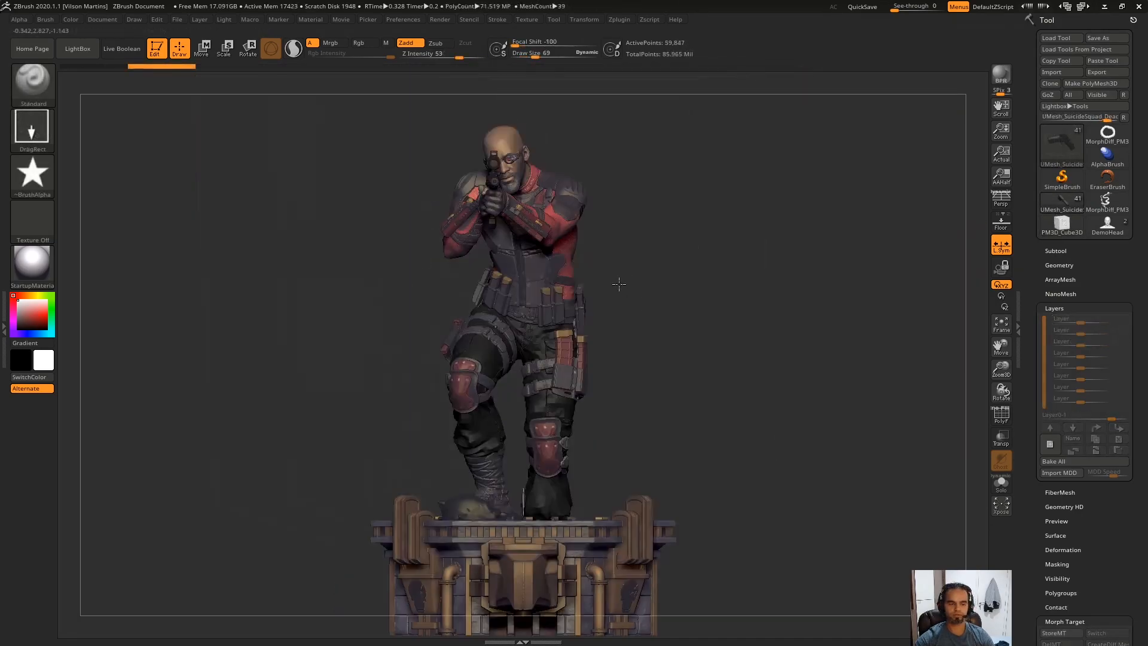
{"action": "mouse_move", "coordinate": [574, 298]}
{"action": "left_mouse_down"}
{"action": "mouse_move", "coordinate": [635, 300]}
{"action": "mouse_move", "coordinate": [656, 283]}
{"action": "left_mouse_up"}
{"action": "mouse_move", "coordinate": [533, 301]}
{"action": "right_mouse_down"}
{"action": "mouse_move", "coordinate": [626, 296]}
{"action": "mouse_move", "coordinate": [592, 281]}
{"action": "mouse_move", "coordinate": [707, 247]}
{"action": "right_mouse_up"}
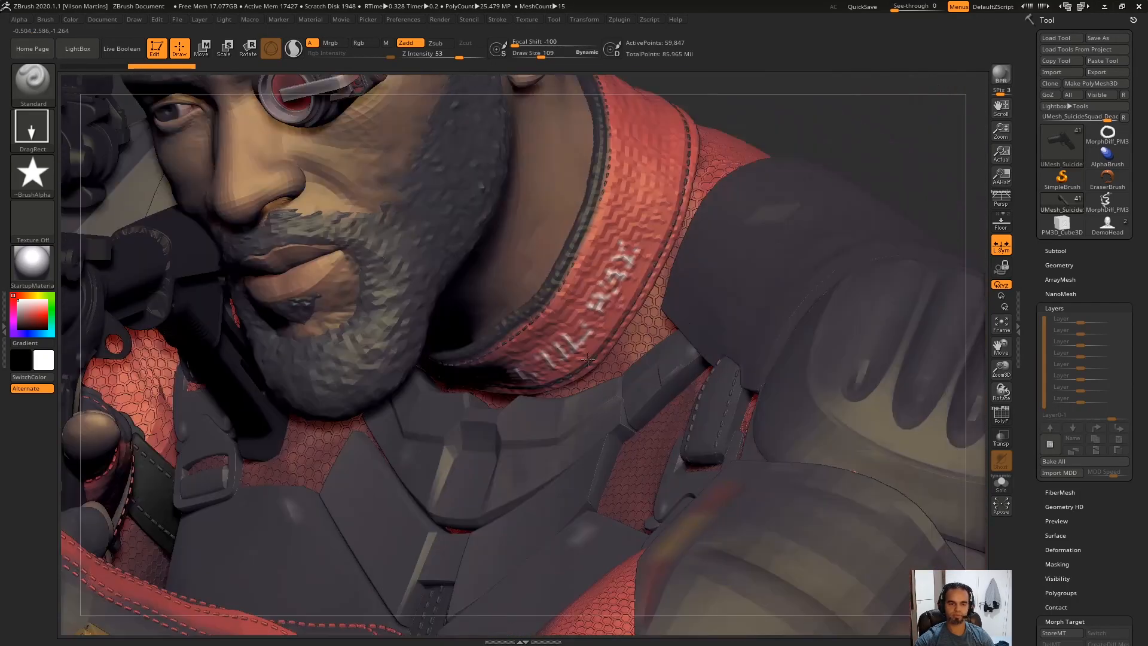
{"action": "key", "text": "s"}
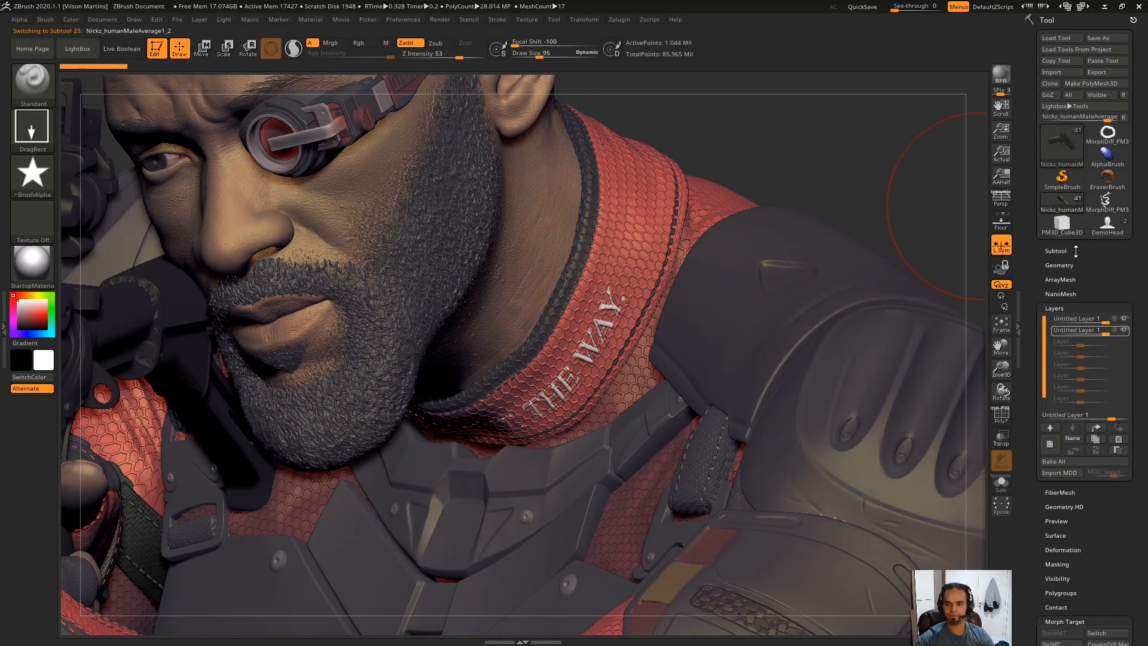
{"action": "left_click", "coordinate": [1055, 250]}
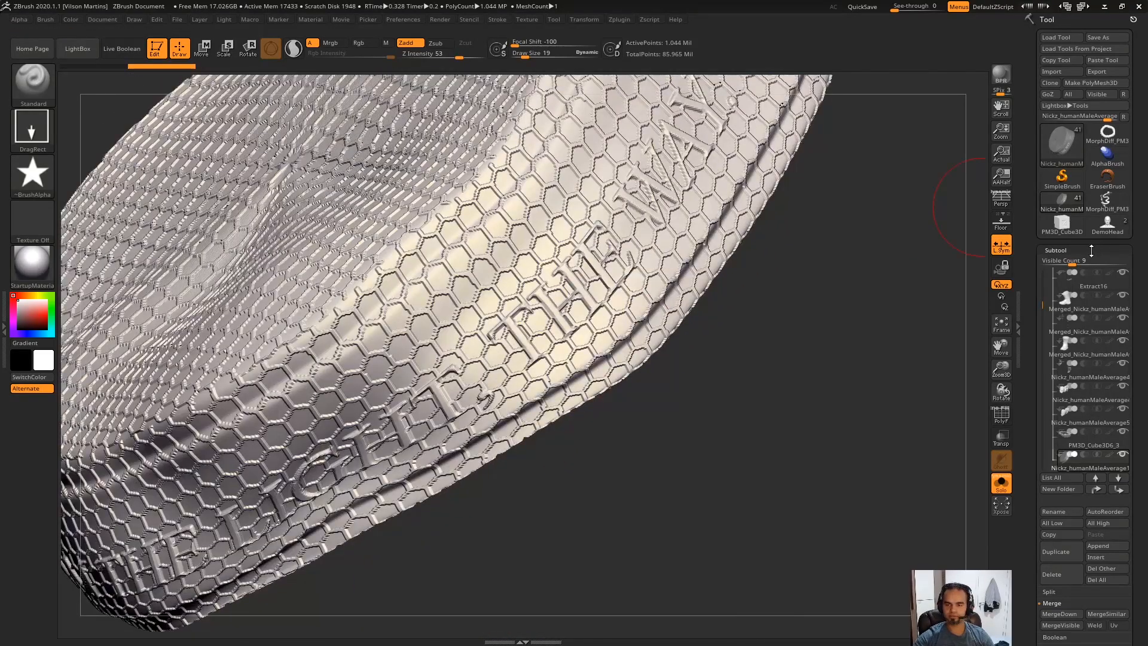
Toggle the collar's lettering layer and isolate the collar to inspect how its details overlap.
{"action": "left_click", "coordinate": [1091, 251]}
{"action": "left_click", "coordinate": [1070, 306]}
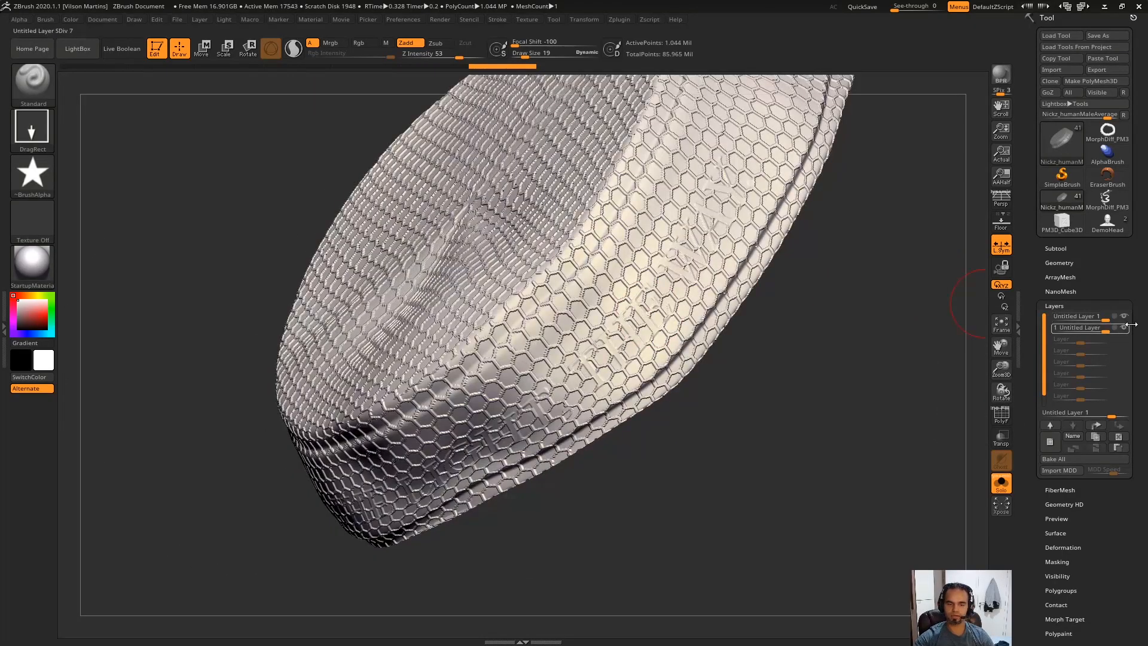
{"action": "left_click", "coordinate": [1124, 328]}
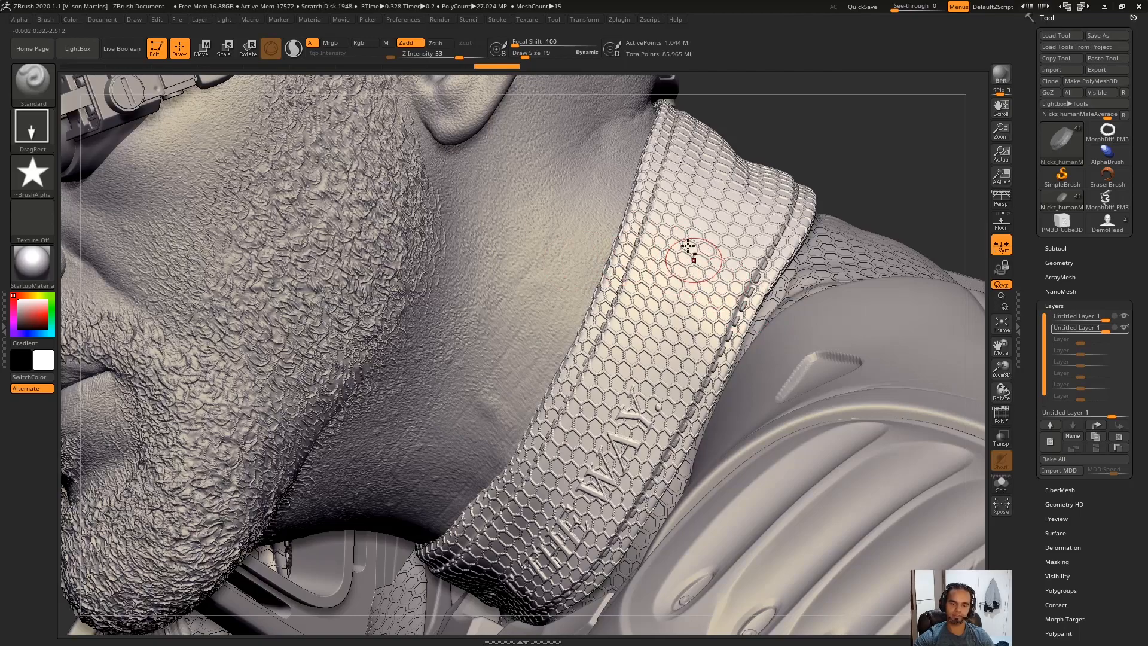
{"action": "key", "text": "alt+shift+s"}
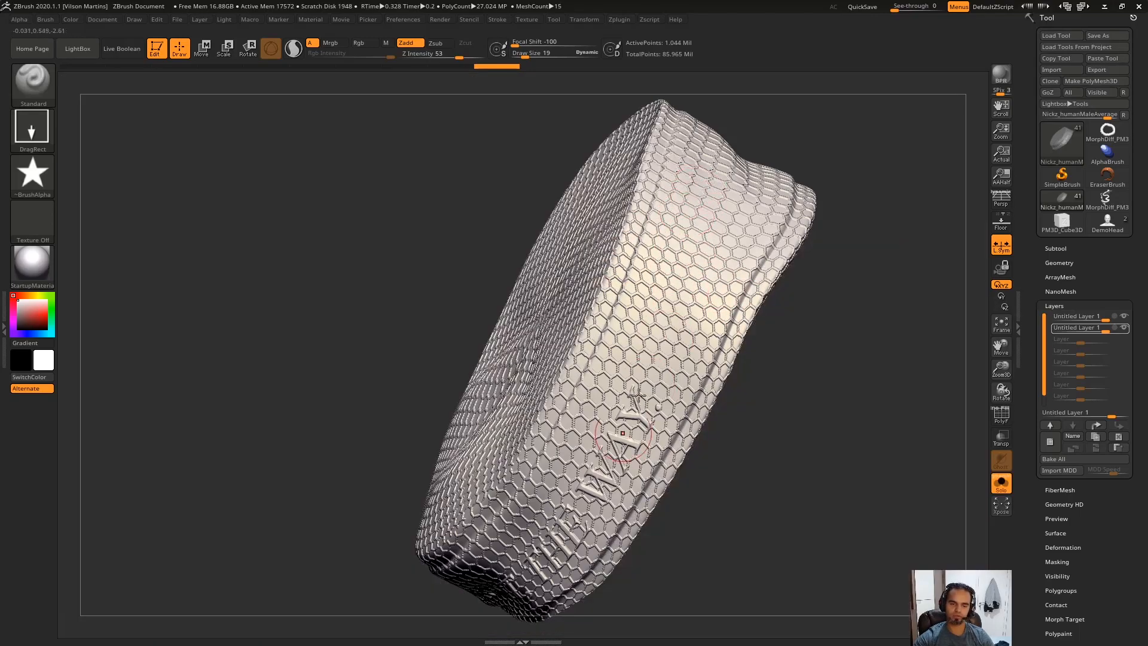
{"action": "left_click_drag", "start_coordinate": [930, 355], "coordinate": [849, 374]}
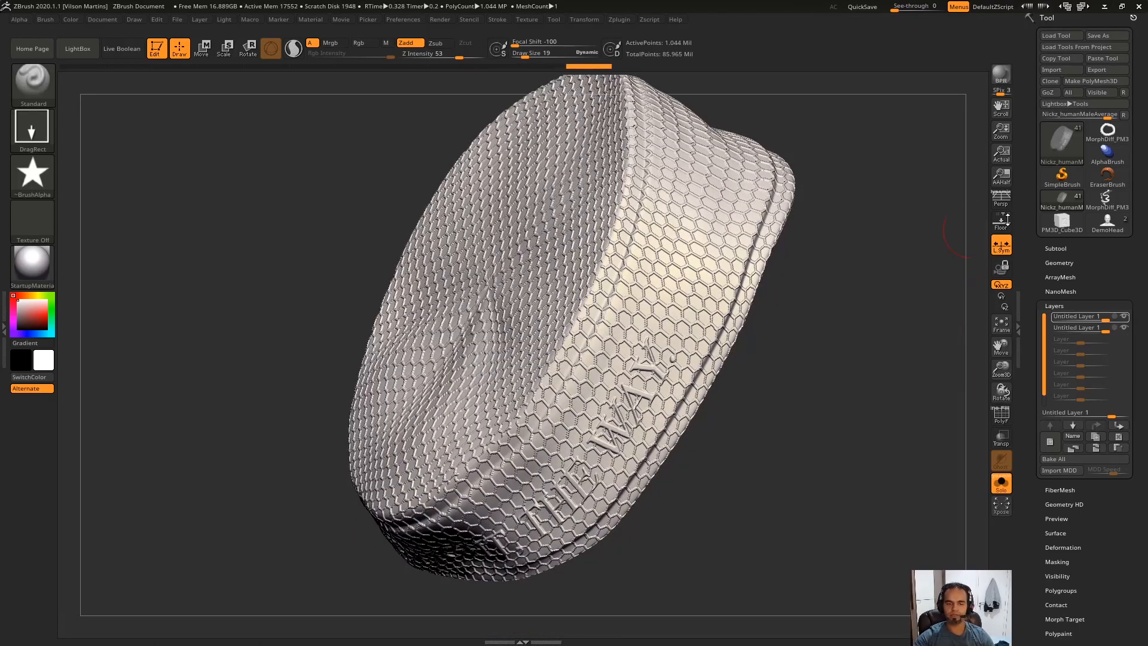
Hide the collar's honeycomb layer and replace its stored morph target with the current shape.
{"action": "left_click", "coordinate": [1124, 317]}
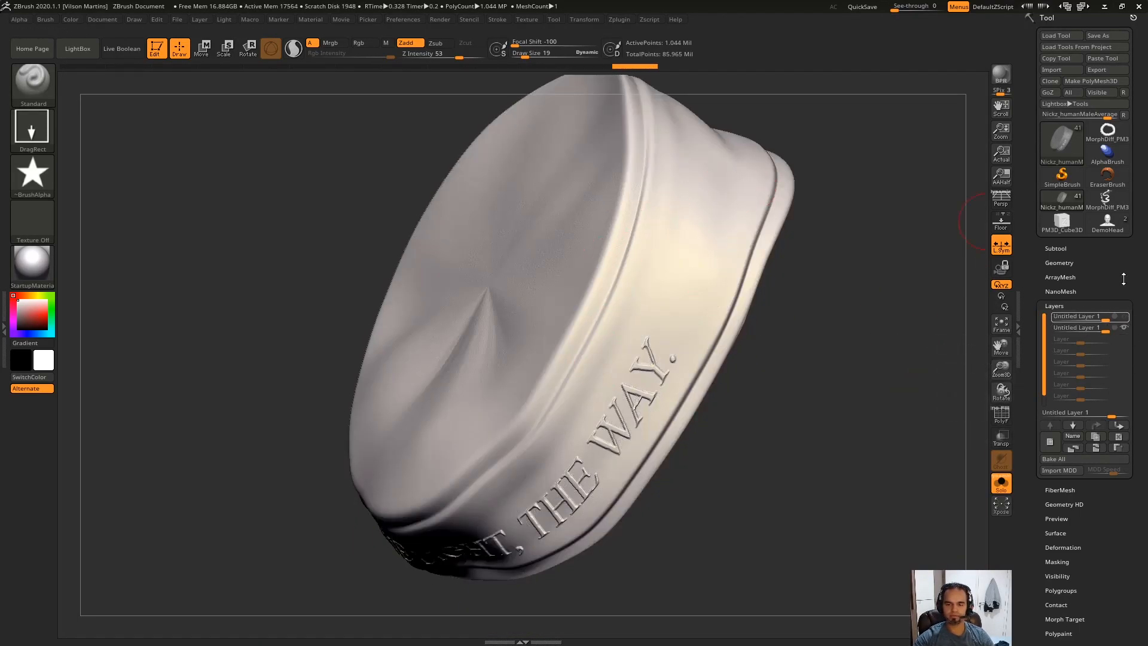
{"action": "scroll", "coordinate": [1108, 277], "scroll_direction": "down", "scroll_amount": 6}
{"action": "left_click", "coordinate": [1074, 269]}
{"action": "left_click_drag", "start_coordinate": [1131, 253], "coordinate": [977, 360]}
{"action": "left_click", "coordinate": [1064, 351]}
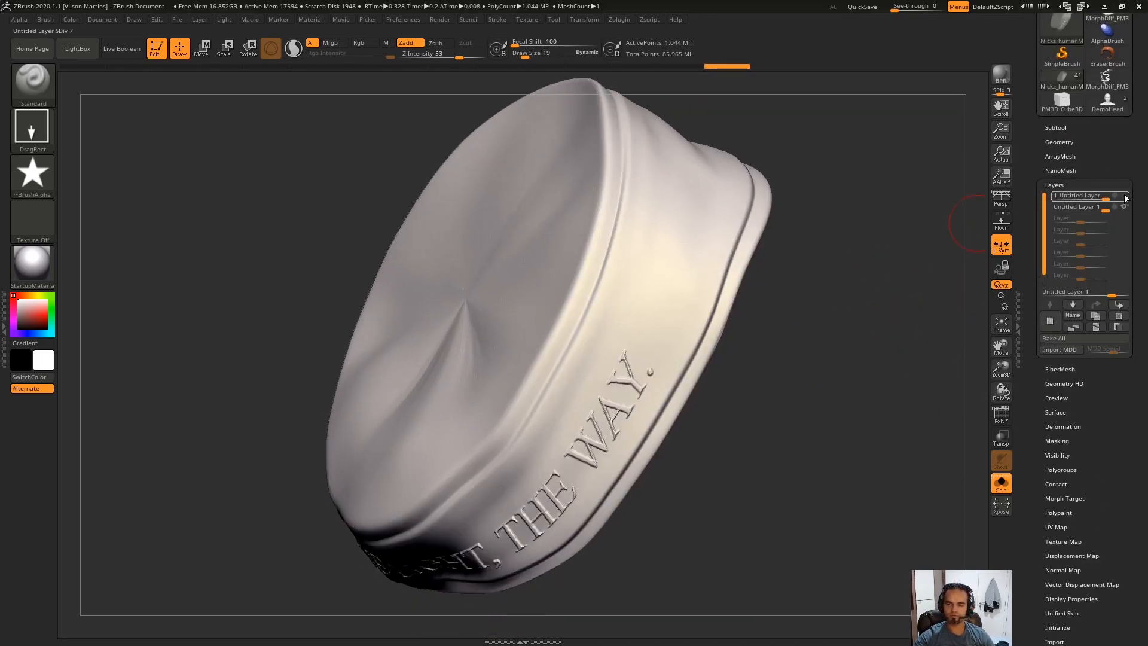
Start recording on the honeycomb layer and choose the Morph brush with Draw Size 14.
{"action": "left_click", "coordinate": [1126, 197]}
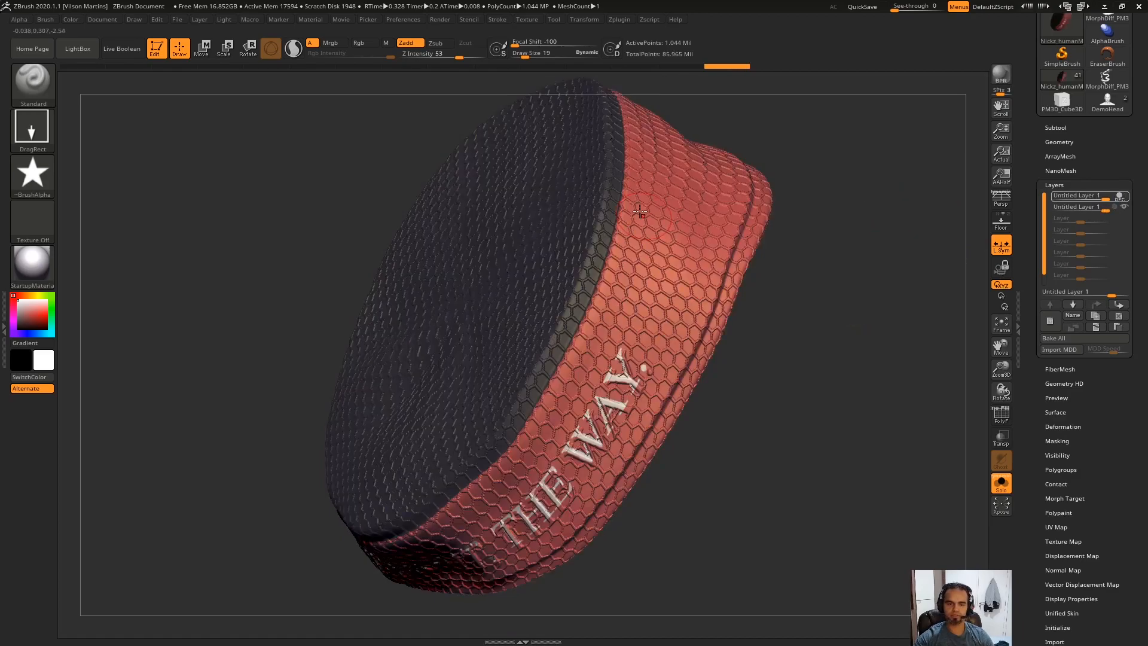
{"action": "left_click", "coordinate": [34, 83]}
{"action": "key", "text": "m"}
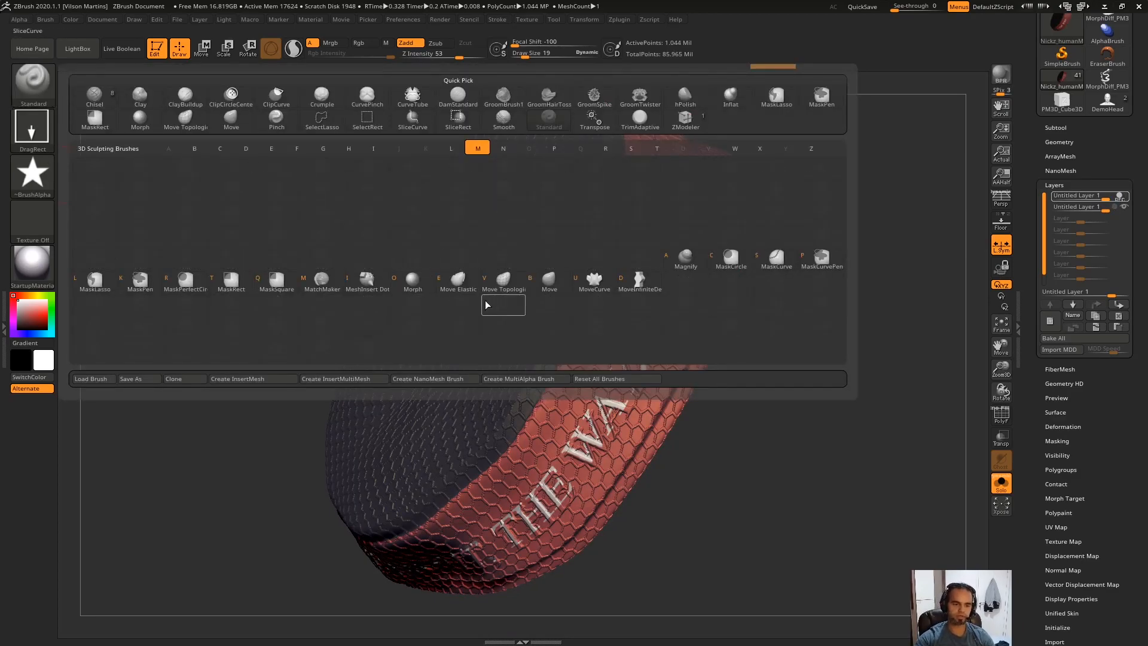
{"action": "left_click", "coordinate": [419, 286]}
{"action": "right_click_drag", "start_coordinate": [603, 220], "coordinate": [601, 270], "text": "ctrl"}
{"action": "key", "text": "s"}
{"action": "left_click", "coordinate": [598, 270]}
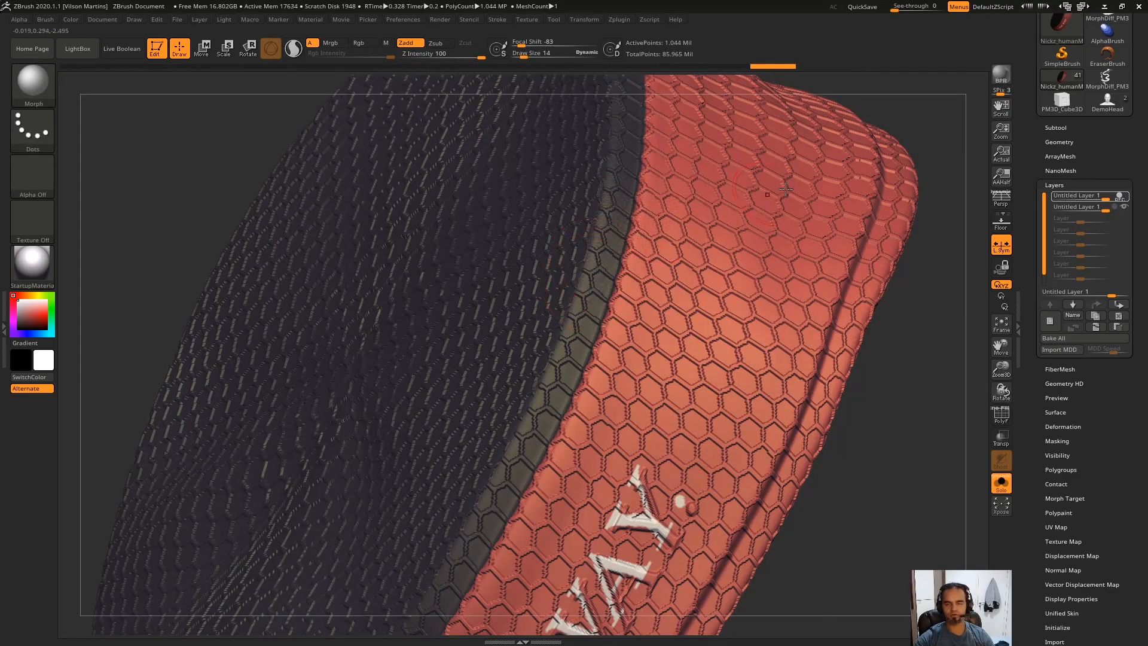
Duplicate the honeycomb layer, hide the original and start recording on the copy.
{"action": "left_click_drag", "start_coordinate": [975, 385], "coordinate": [942, 383]}
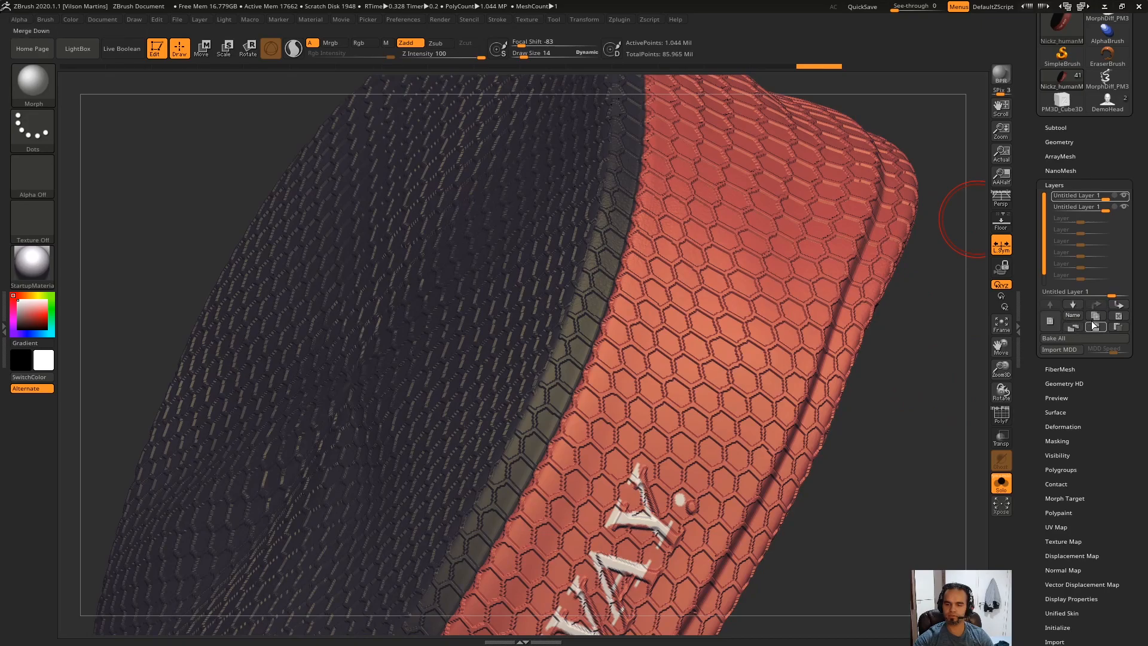
{"action": "left_click", "coordinate": [1124, 207]}
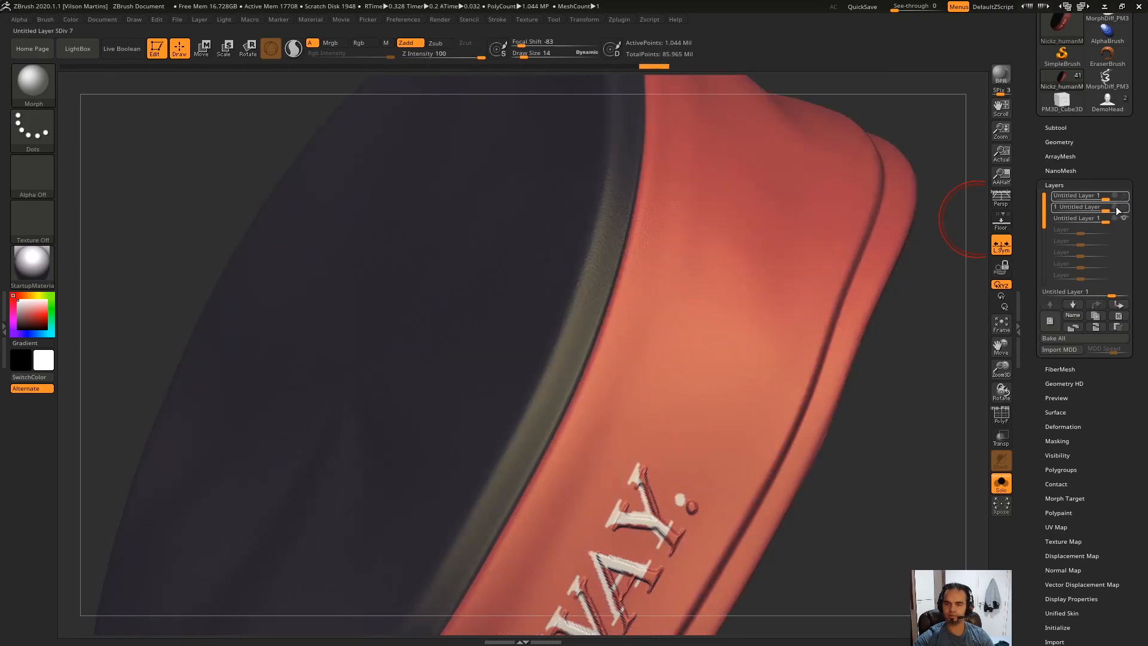
{"action": "left_click", "coordinate": [1118, 207]}
{"action": "mouse_move", "coordinate": [610, 243]}
{"action": "right_mouse_down", "text": "alt"}
{"action": "mouse_move", "coordinate": [660, 276]}
{"action": "mouse_move", "coordinate": [646, 257]}
{"action": "mouse_move", "coordinate": [650, 227]}
{"action": "right_mouse_up", "text": "alt"}
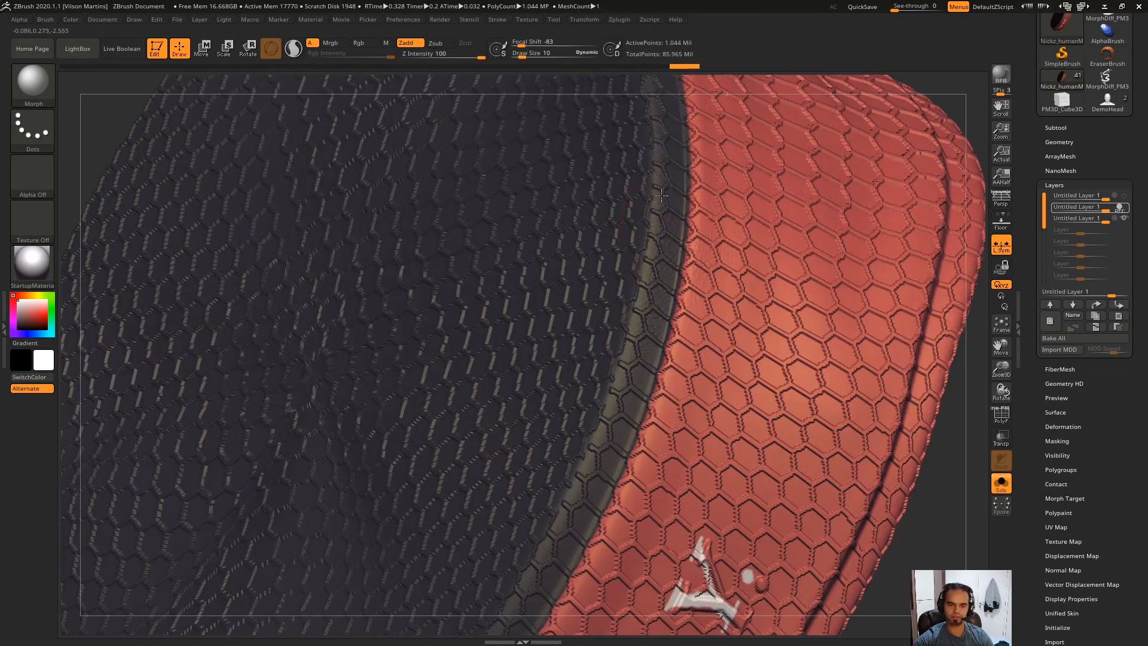
Turn off the polypaint display on the collar subtool.
{"action": "left_click", "coordinate": [1056, 127]}
{"action": "left_click", "coordinate": [1122, 148]}
{"action": "left_click", "coordinate": [1056, 126]}
Brush the honeycomb pattern off part of the collar's rim using the Morph brush at Draw Size 10.
{"action": "left_click_drag", "start_coordinate": [659, 214], "coordinate": [623, 411]}
{"action": "mouse_move", "coordinate": [647, 327]}
{"action": "right_mouse_down"}
{"action": "mouse_move", "coordinate": [691, 303]}
{"action": "mouse_move", "coordinate": [709, 205]}
{"action": "right_mouse_up"}
{"action": "left_click_drag", "start_coordinate": [709, 205], "coordinate": [661, 351]}
{"action": "right_click_drag", "start_coordinate": [659, 354], "coordinate": [682, 258], "text": "alt"}
{"action": "left_click_drag", "start_coordinate": [704, 201], "coordinate": [671, 271]}
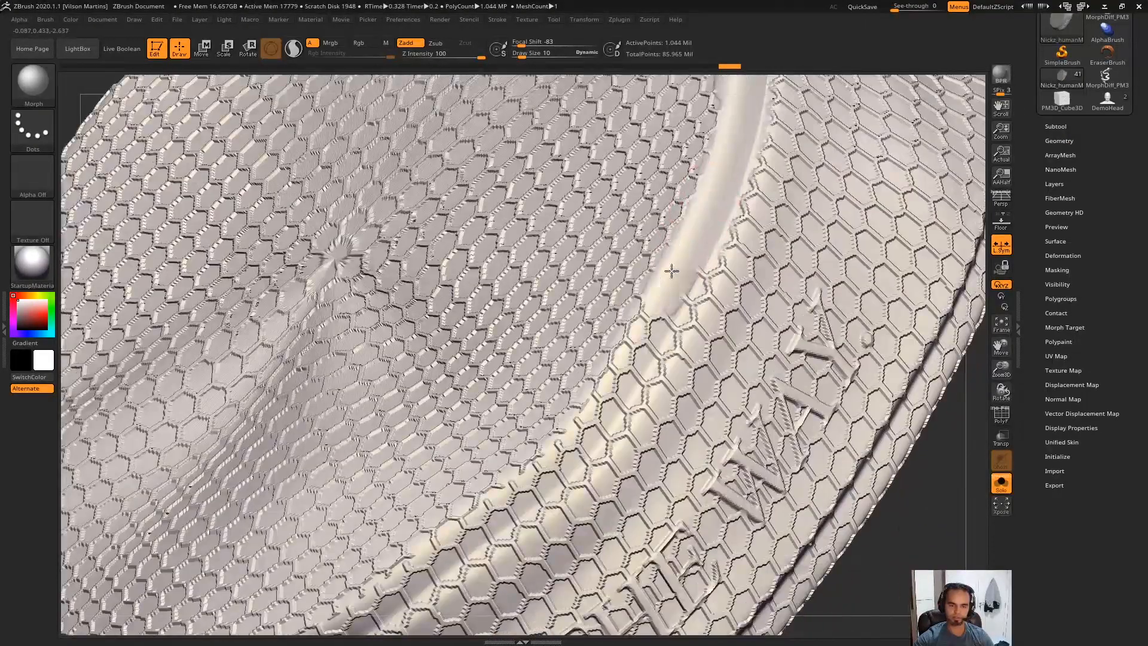
Display the collar's polygroups and hide the inner cap so only the outer band remains.
{"action": "right_click_drag", "start_coordinate": [662, 310], "coordinate": [623, 276]}
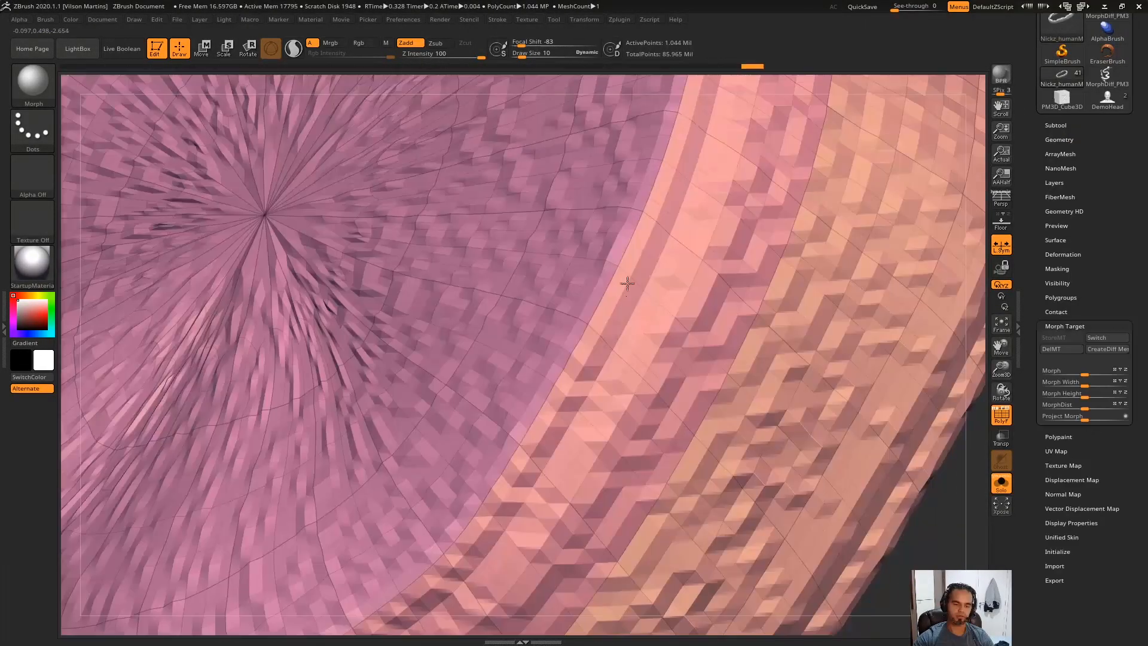
{"action": "right_click_drag", "start_coordinate": [623, 277], "coordinate": [718, 311]}
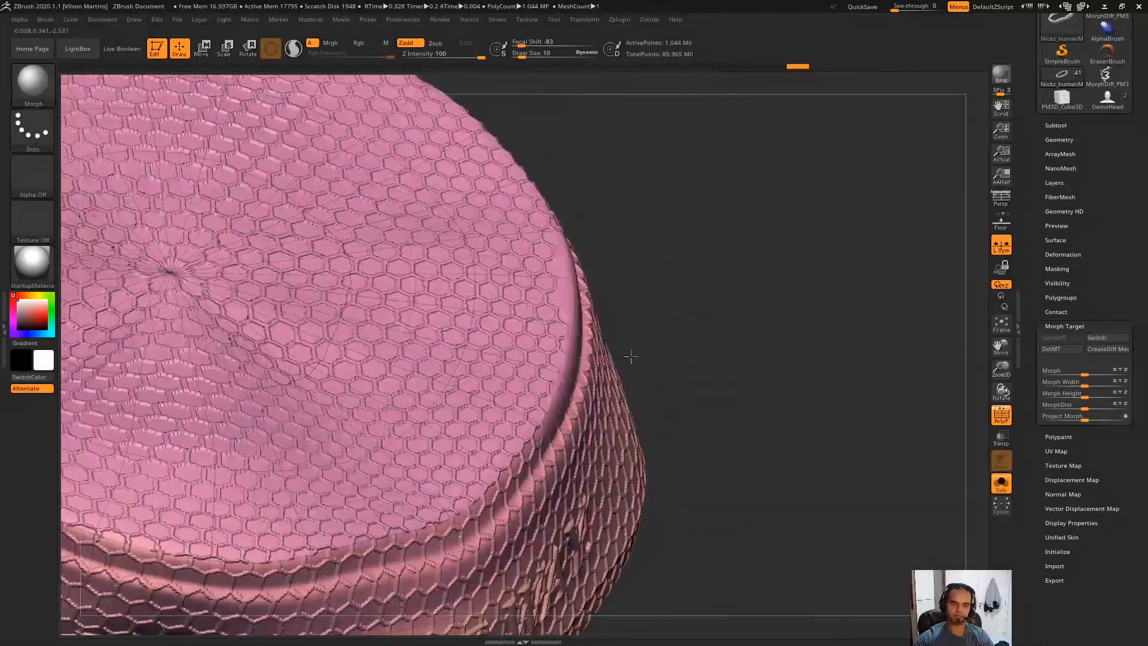
{"action": "right_click_drag", "start_coordinate": [627, 359], "coordinate": [662, 305]}
{"action": "key", "text": "ctrl+shift"}
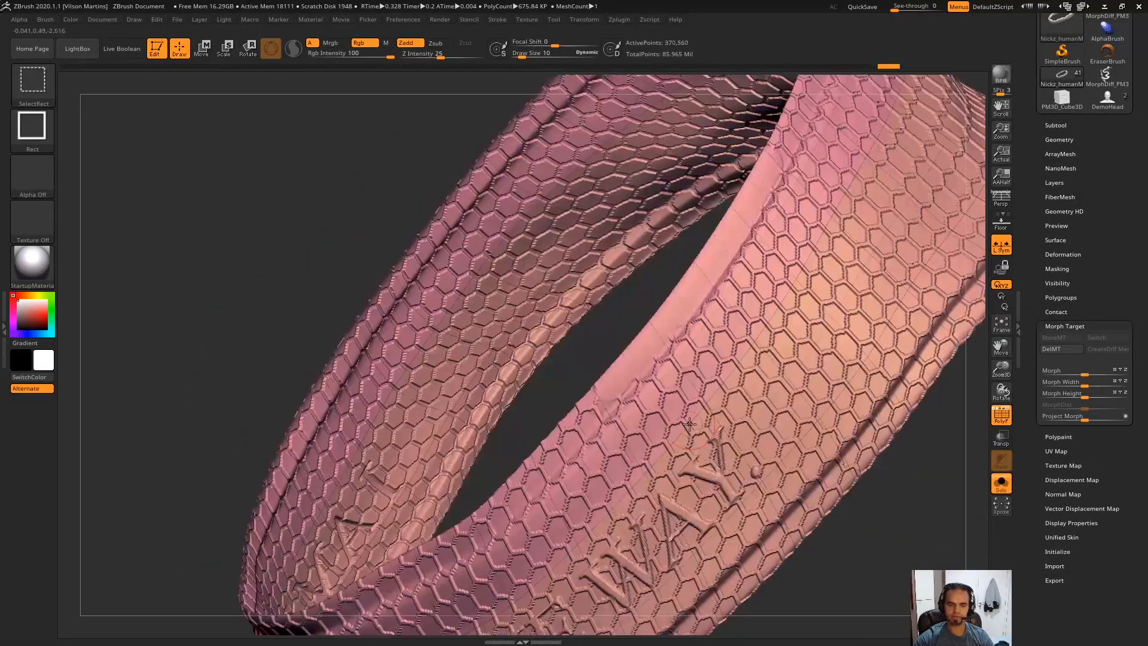
Mask the whole collar band except the upper rim polygroup using a Transpose topology mask.
{"action": "key", "text": "w"}
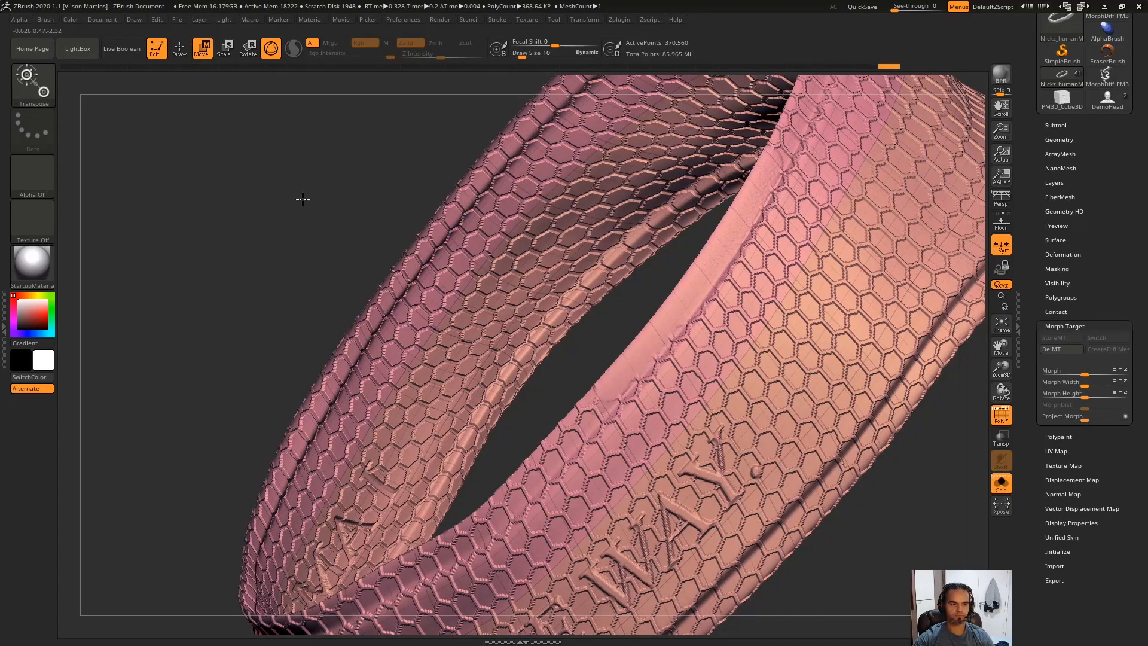
{"action": "right_click_drag", "start_coordinate": [681, 312], "coordinate": [612, 414], "text": "ctrl"}
{"action": "mouse_move", "coordinate": [609, 417]}
{"action": "left_mouse_down", "text": "ctrl"}
{"action": "mouse_move", "coordinate": [569, 339]}
{"action": "mouse_move", "coordinate": [562, 347]}
{"action": "left_mouse_up", "text": "ctrl"}
{"action": "right_click_drag", "start_coordinate": [562, 347], "coordinate": [717, 239]}
{"action": "key", "text": "q"}
Unhide the inner cap to check the mask on the full collar, and hide it again.
{"action": "key", "text": "ctrl+shift"}
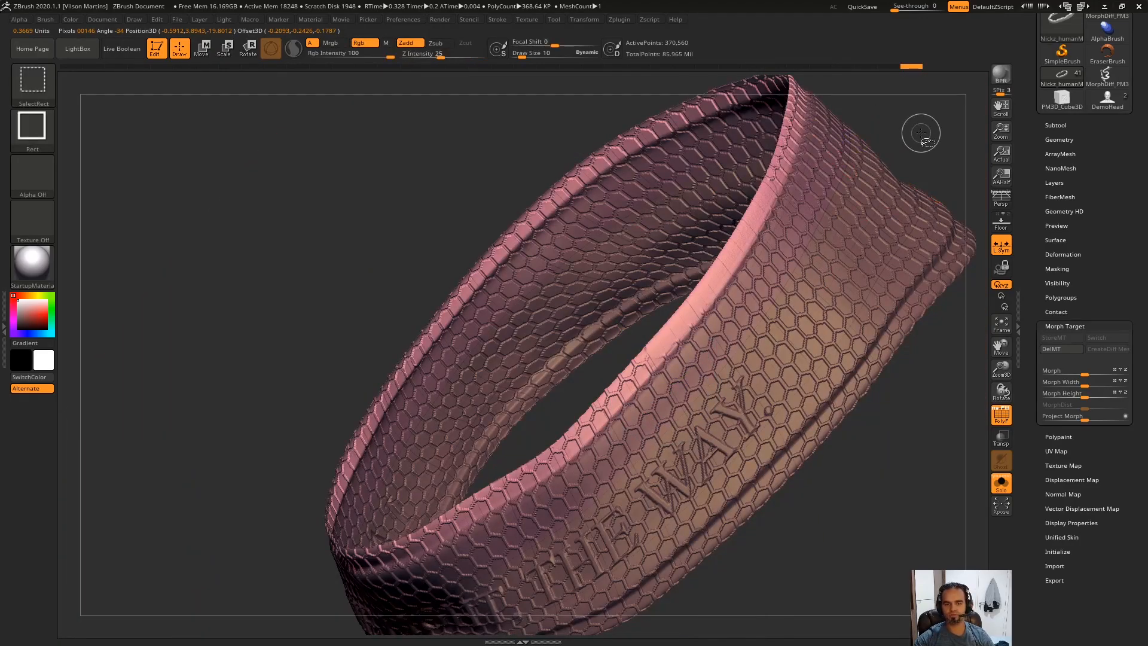
{"action": "left_click", "coordinate": [920, 133], "text": "ctrl+shift"}
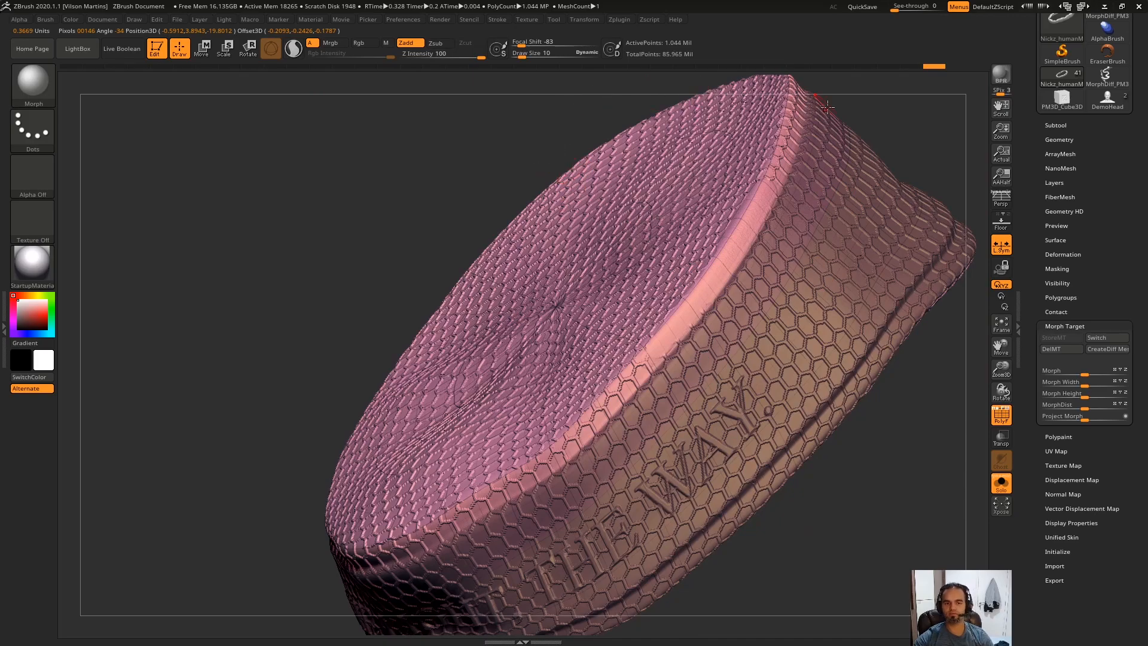
{"action": "left_click", "coordinate": [860, 298], "text": "ctrl+shift"}
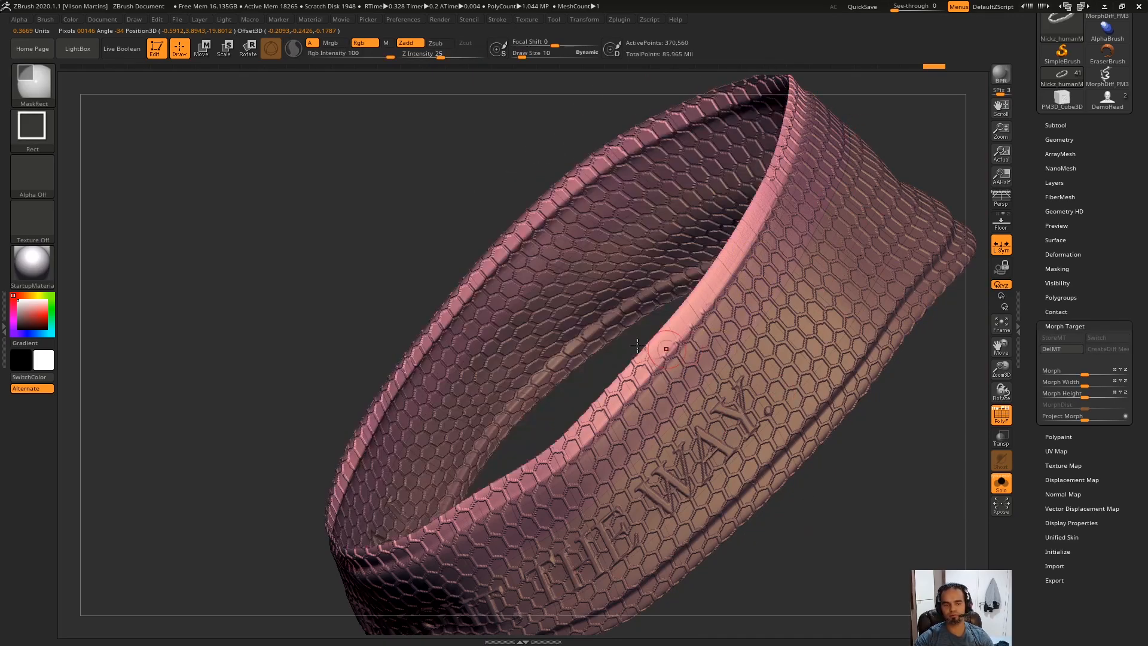
Strip the honeycomb from the unmasked rim with the Morph slider, undoing the excessive morph, and show the full collar.
{"action": "left_click_drag", "start_coordinate": [1087, 373], "coordinate": [1011, 477]}
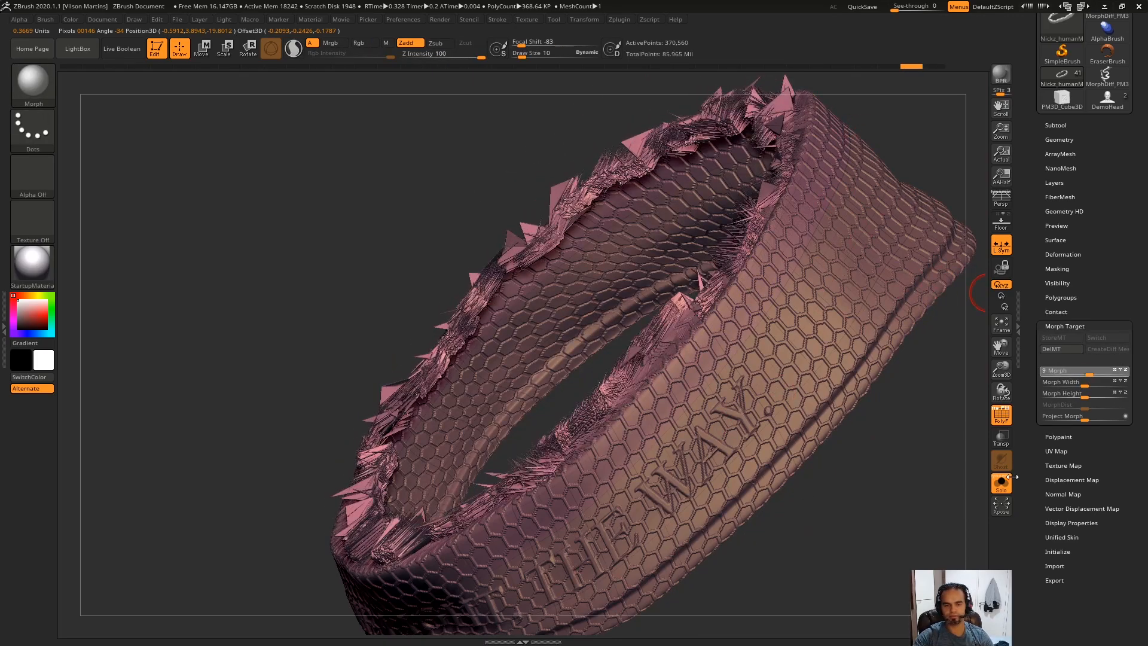
{"action": "key", "text": "ctrl+z"}
{"action": "left_click", "coordinate": [890, 475], "text": "ctrl+shift"}
Hide the inner cap and mask everything on the collar band except its lower edge polygroup.
{"action": "right_click_drag", "start_coordinate": [546, 363], "coordinate": [702, 282]}
{"action": "right_click_drag", "start_coordinate": [897, 354], "coordinate": [753, 281]}
{"action": "left_click", "coordinate": [741, 266], "text": "ctrl+shift"}
{"action": "key", "text": "w"}
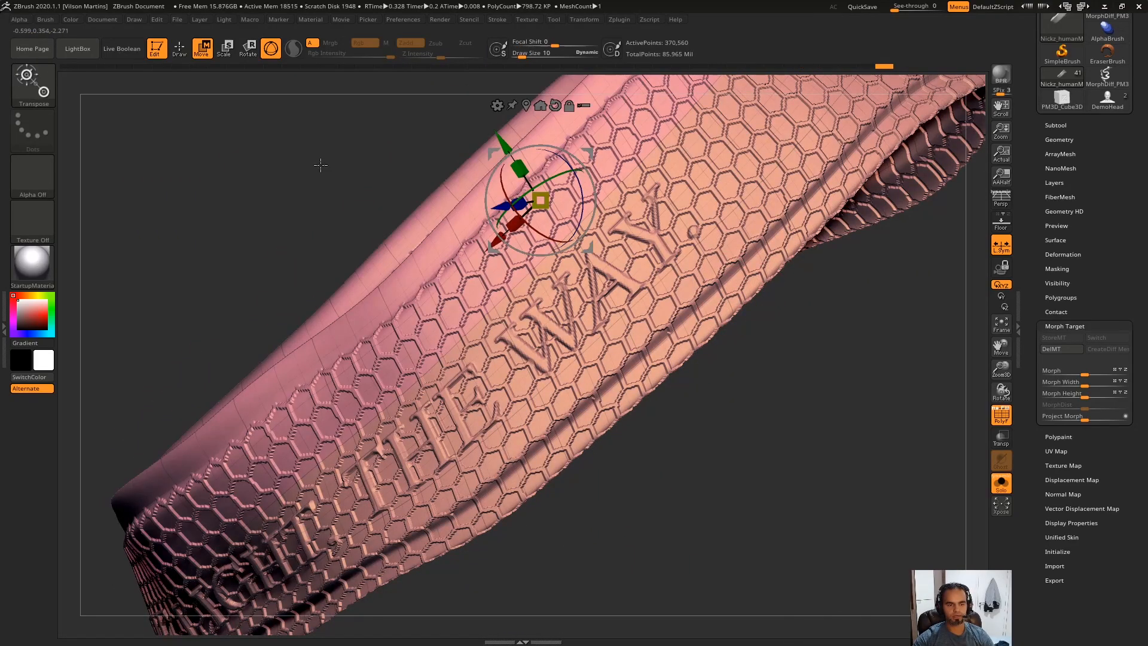
{"action": "left_click_drag", "start_coordinate": [725, 263], "coordinate": [739, 287], "text": "ctrl"}
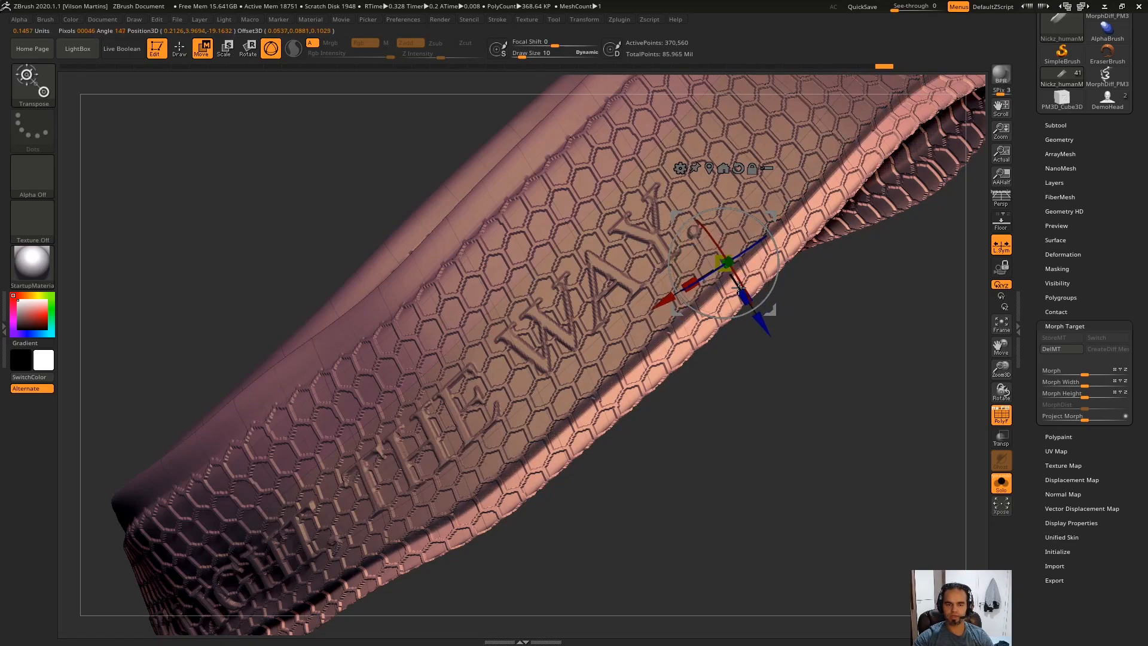
{"action": "key", "text": "q"}
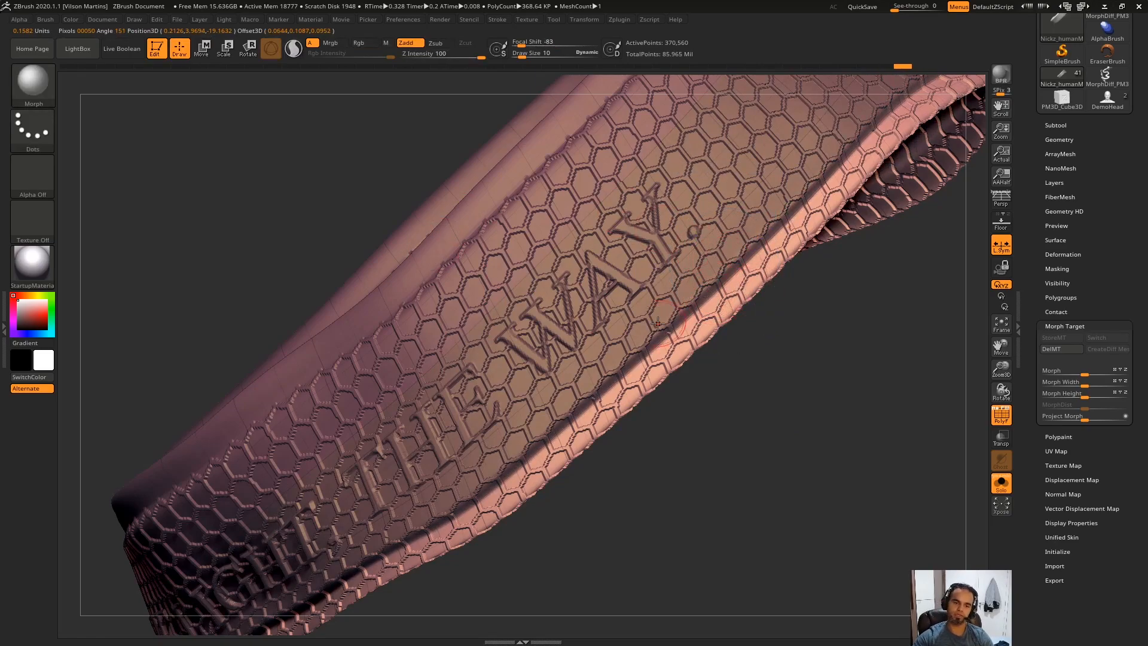
{"action": "right_click_drag", "start_coordinate": [589, 162], "coordinate": [510, 172], "text": "alt"}
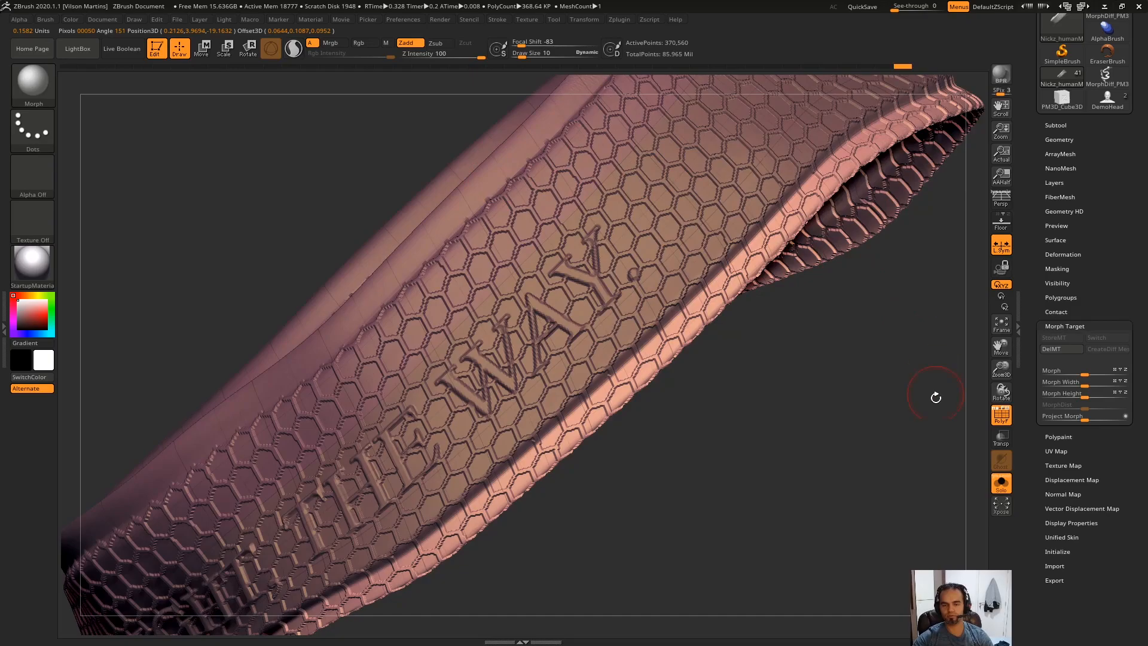
Show the full collar, strip the honeycomb from its unmasked lower edge with the Morph slider, clear the mask and hide polygroup colours.
{"action": "left_click", "coordinate": [899, 466], "text": "ctrl+shift"}
{"action": "right_click_drag", "start_coordinate": [797, 255], "coordinate": [969, 280]}
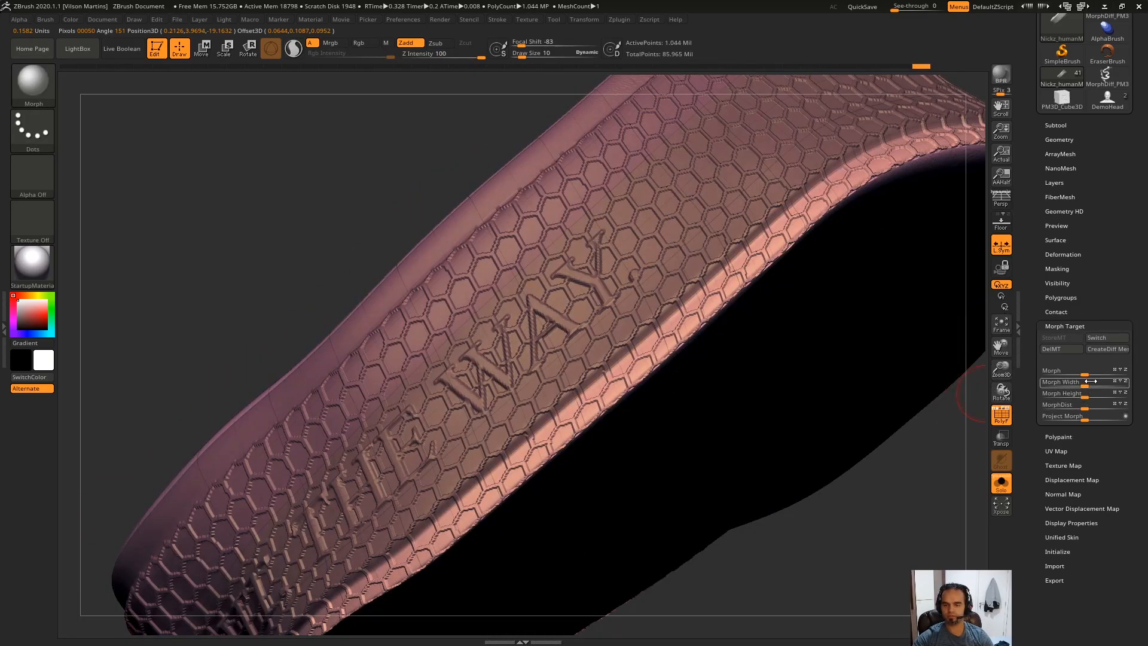
{"action": "left_click_drag", "start_coordinate": [1089, 371], "coordinate": [1124, 371]}
{"action": "mouse_move", "coordinate": [751, 325]}
{"action": "right_mouse_down"}
{"action": "mouse_move", "coordinate": [718, 249]}
{"action": "mouse_move", "coordinate": [845, 307]}
{"action": "right_mouse_up"}
{"action": "mouse_move", "coordinate": [885, 319]}
{"action": "left_mouse_down", "text": "ctrl"}
{"action": "mouse_move", "coordinate": [868, 394]}
{"action": "mouse_move", "coordinate": [838, 295]}
{"action": "left_mouse_up", "text": "ctrl"}
{"action": "key", "text": "shift+f"}
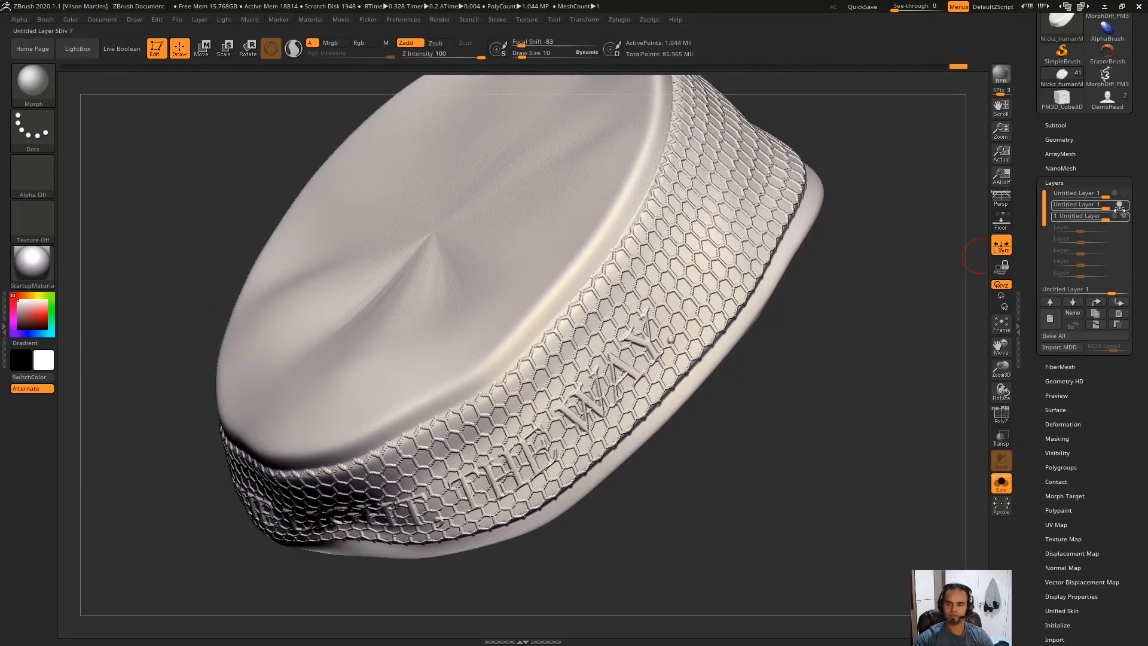
Toggle the collar's selected detail layer to compare the result, and examine the cleaned edges alongside the rest of the character.
{"action": "left_click", "coordinate": [1121, 207]}
{"action": "left_click", "coordinate": [1124, 206]}
{"action": "left_click", "coordinate": [1125, 206]}
{"action": "right_click_drag", "start_coordinate": [717, 308], "coordinate": [585, 203]}
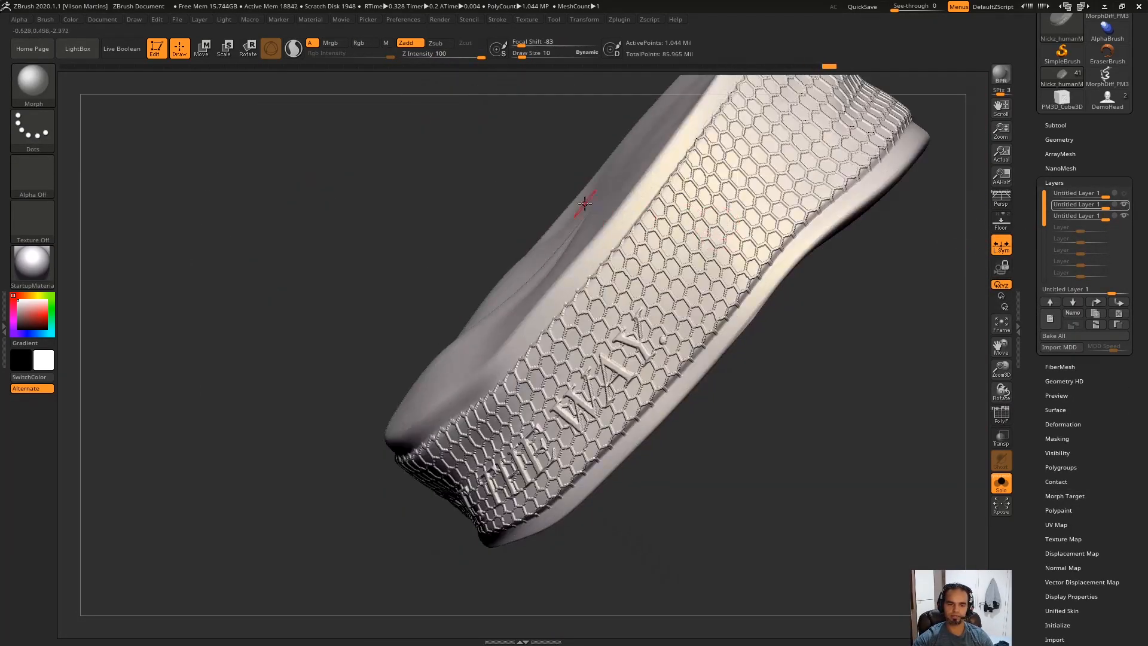
{"action": "right_click_drag", "start_coordinate": [743, 318], "coordinate": [645, 321]}
{"action": "key", "text": "alt+s"}
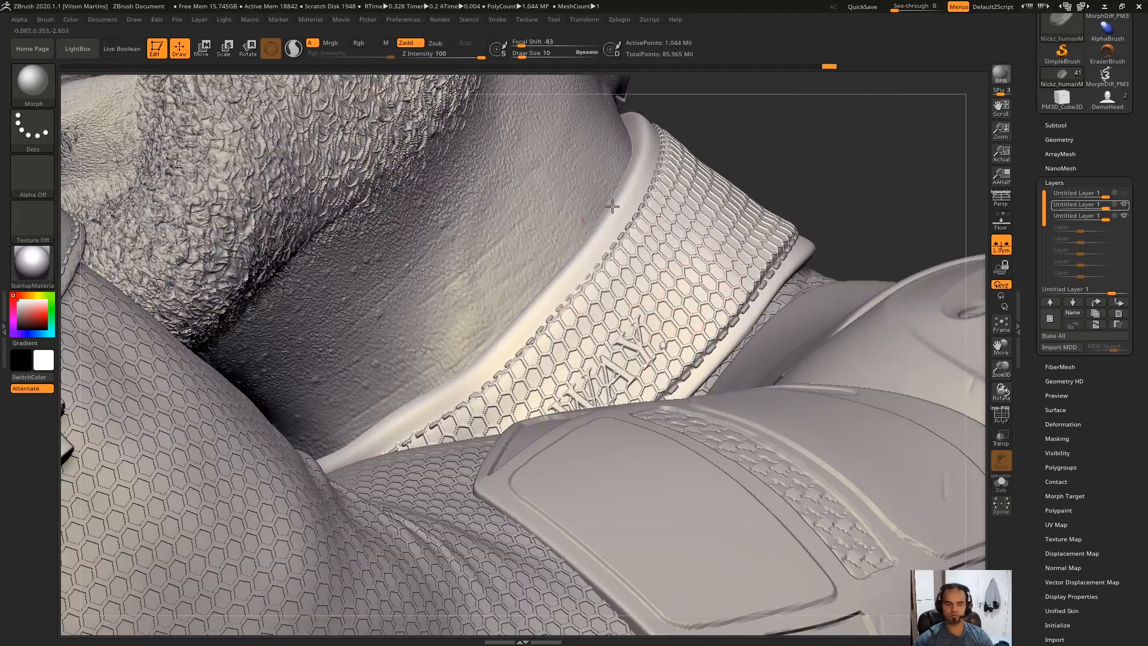
{"action": "right_click_drag", "start_coordinate": [680, 241], "coordinate": [593, 242]}
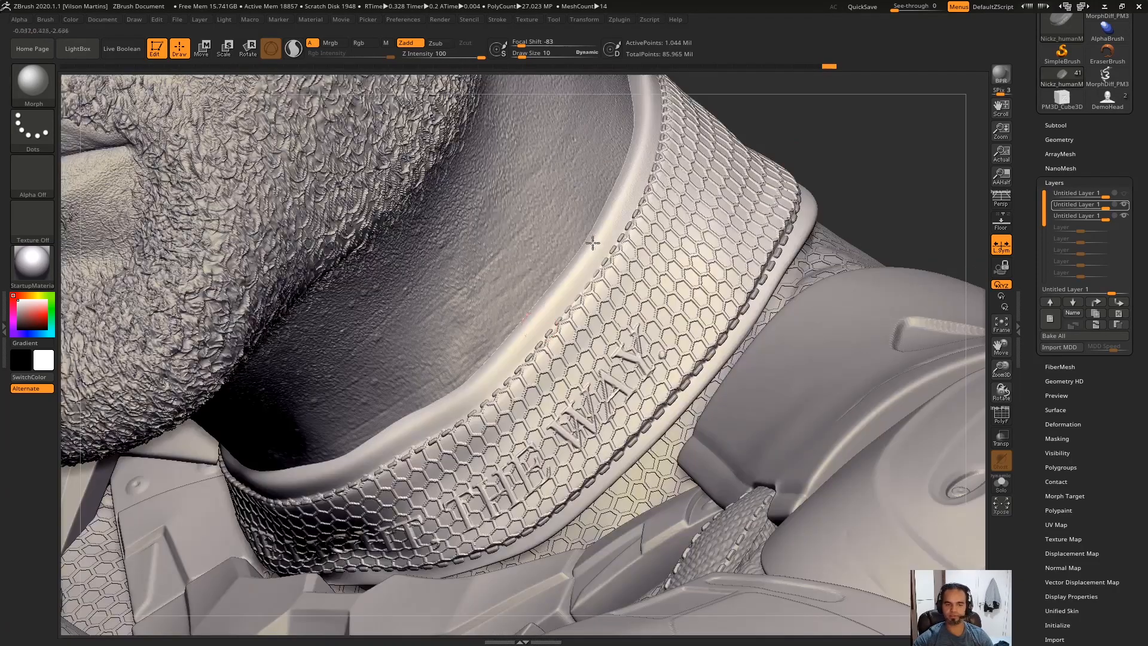
{"action": "right_click_drag", "start_coordinate": [696, 305], "coordinate": [605, 249]}
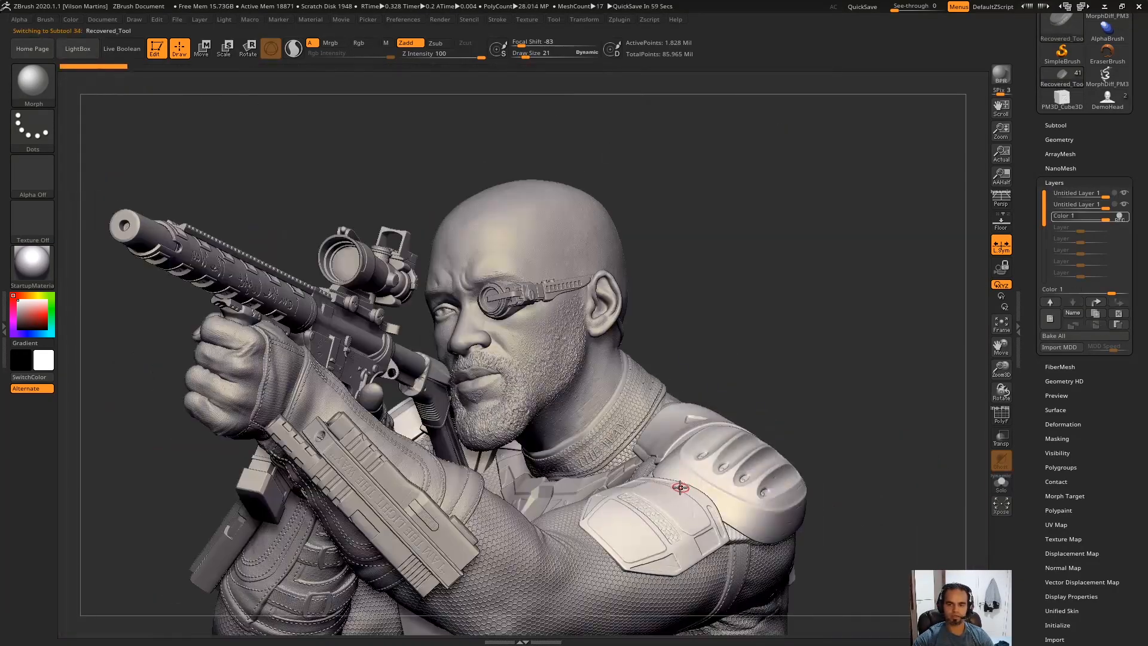
Isolate the upper-arm armour plate, examine its woven inset and panel borders, and show the whole character again.
{"action": "key", "text": "alt+s"}
{"action": "mouse_move", "coordinate": [689, 482]}
{"action": "right_mouse_down", "text": "ctrl"}
{"action": "mouse_move", "coordinate": [694, 508]}
{"action": "mouse_move", "coordinate": [700, 479]}
{"action": "mouse_move", "coordinate": [744, 433]}
{"action": "mouse_move", "coordinate": [704, 328]}
{"action": "mouse_move", "coordinate": [654, 349]}
{"action": "mouse_move", "coordinate": [645, 340]}
{"action": "mouse_move", "coordinate": [669, 448]}
{"action": "right_mouse_up", "text": "ctrl"}
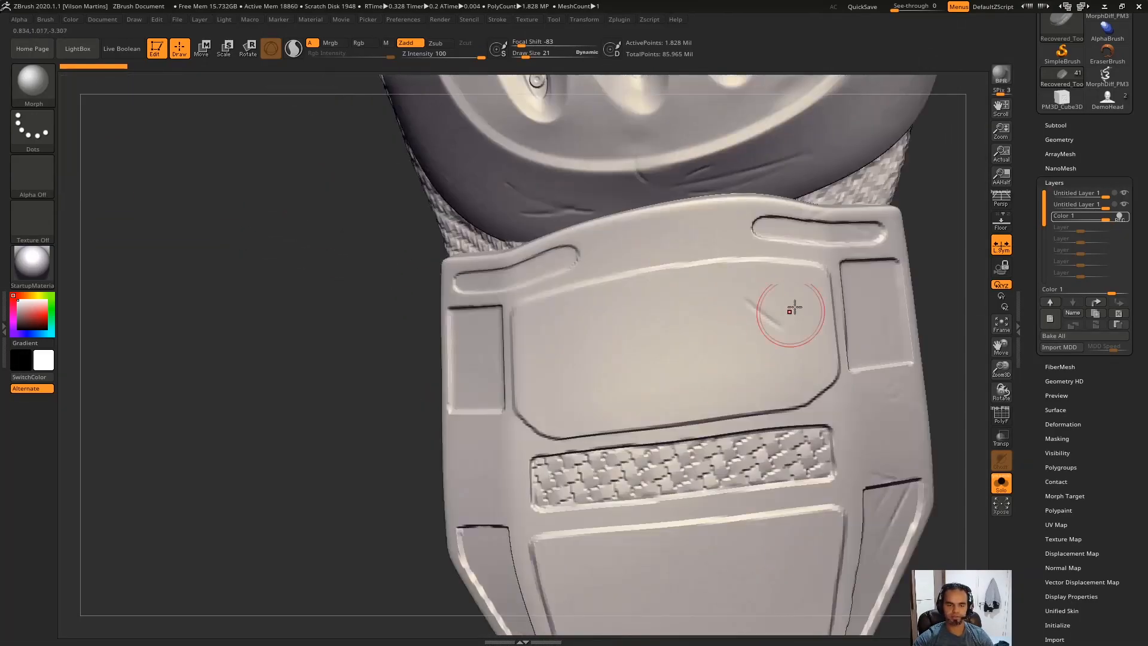
{"action": "right_click_drag", "start_coordinate": [718, 263], "coordinate": [707, 169], "text": "alt"}
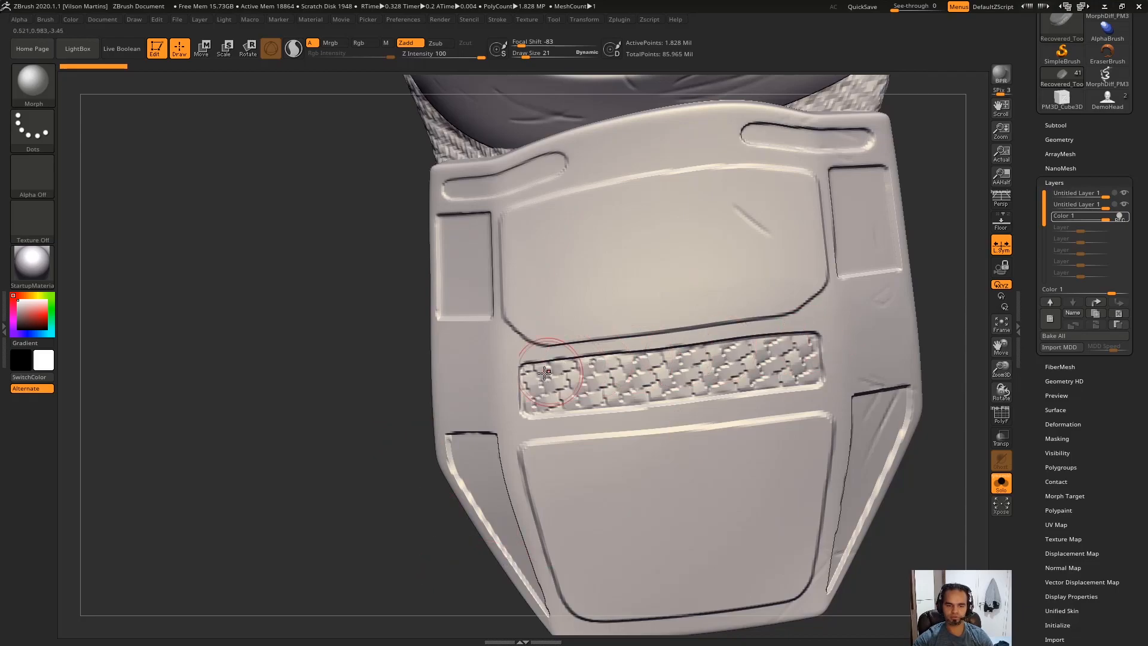
{"action": "right_click_drag", "start_coordinate": [832, 407], "coordinate": [760, 299], "text": "ctrl"}
{"action": "key", "text": "alt+s"}
{"action": "right_click_drag", "start_coordinate": [642, 468], "coordinate": [602, 231], "text": "alt"}
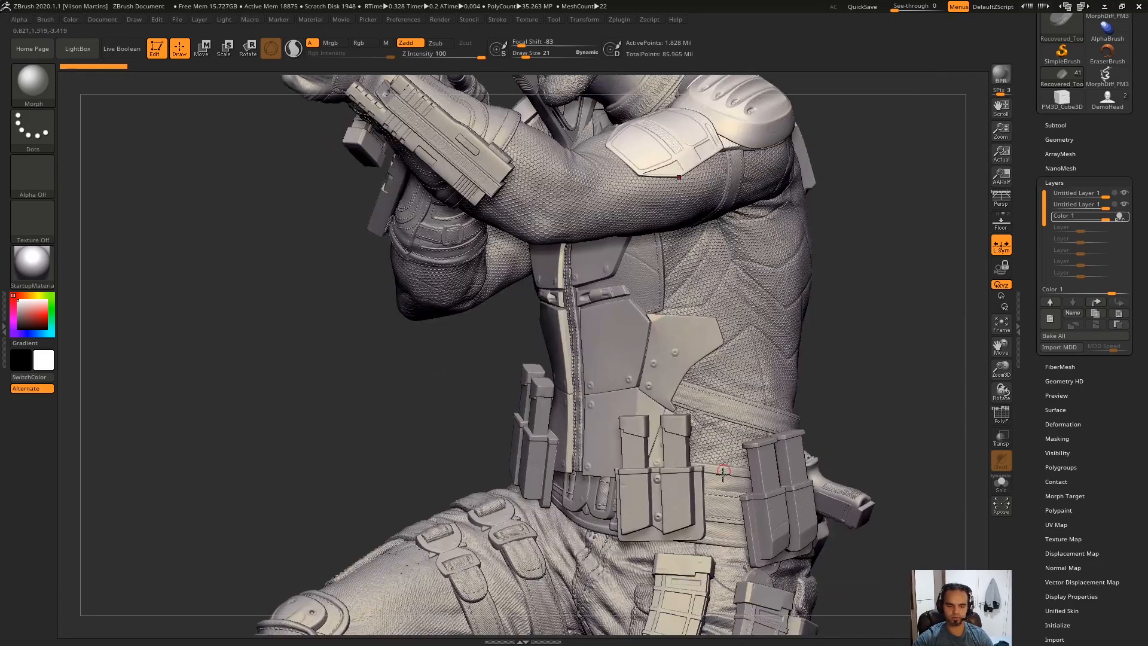
Isolate the armoured vest and select its middle layer, Untitled Layer 1, with the side fabric in view.
{"action": "left_click", "coordinate": [632, 280], "text": "alt"}
{"action": "key", "text": "alt+s"}
{"action": "right_click_drag", "start_coordinate": [628, 279], "coordinate": [633, 417]}
{"action": "right_click_drag", "start_coordinate": [741, 242], "coordinate": [655, 311]}
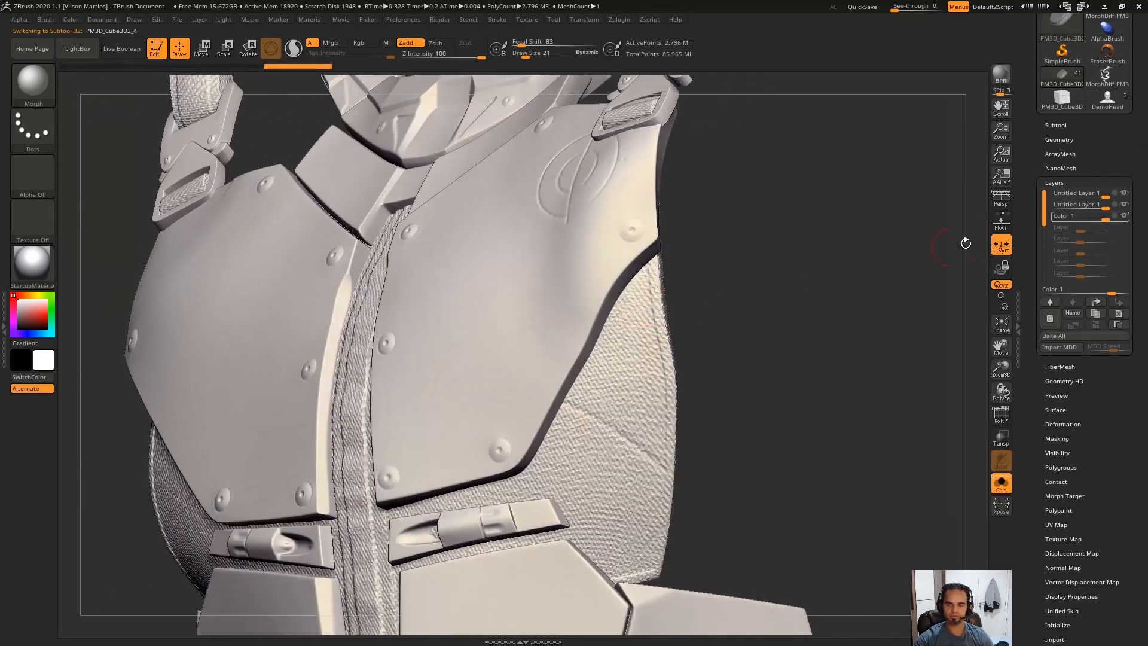
{"action": "left_click", "coordinate": [1077, 205]}
{"action": "right_click_drag", "start_coordinate": [800, 250], "coordinate": [760, 355]}
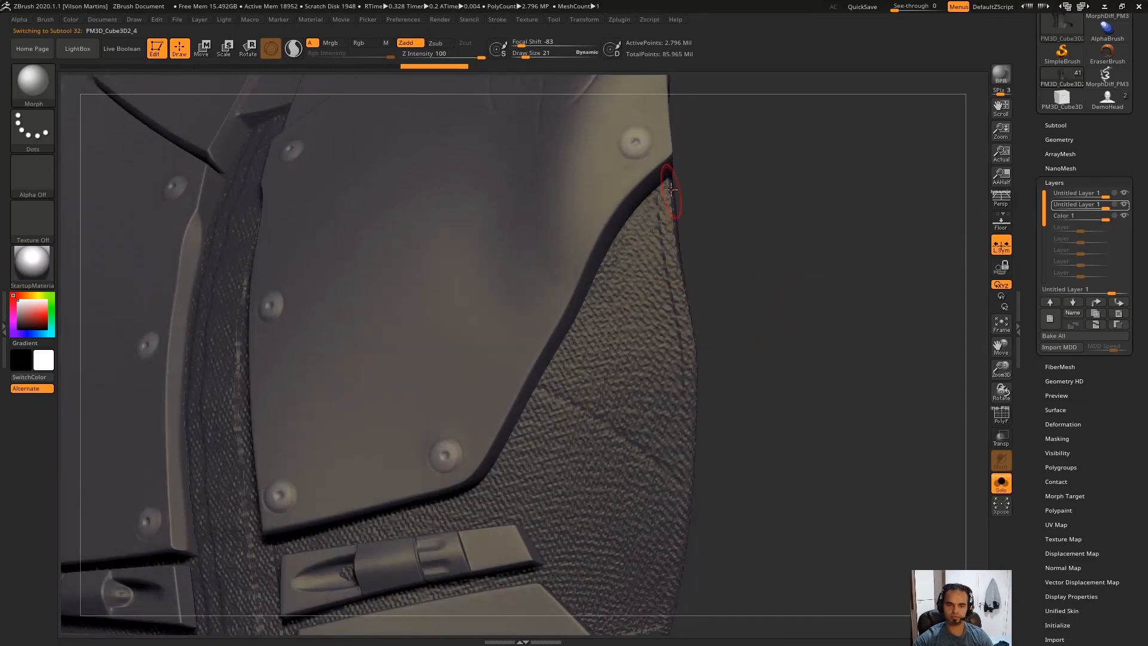
{"action": "right_click_drag", "start_coordinate": [692, 346], "coordinate": [715, 306]}
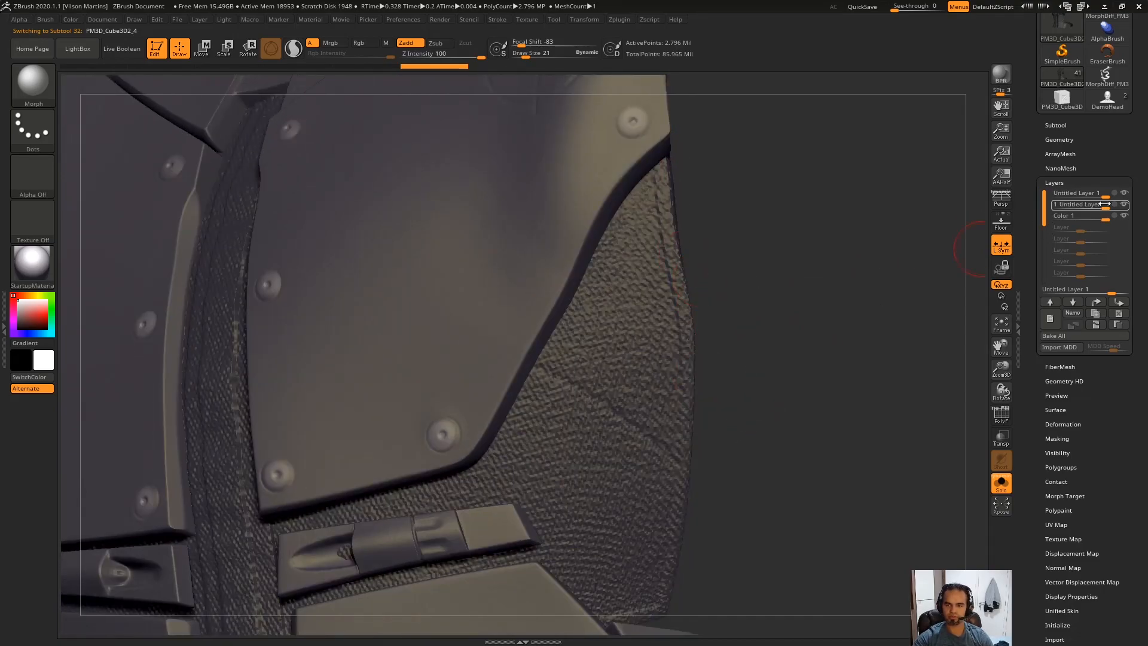
Hide the vest's fabric detail layer, store a morph target of the plain surface, and show the layer again.
{"action": "left_click", "coordinate": [1125, 205]}
{"action": "left_click", "coordinate": [1125, 205]}
{"action": "left_click", "coordinate": [1124, 205]}
{"action": "left_click", "coordinate": [1065, 496]}
{"action": "left_click_drag", "start_coordinate": [1106, 435], "coordinate": [1109, 370]}
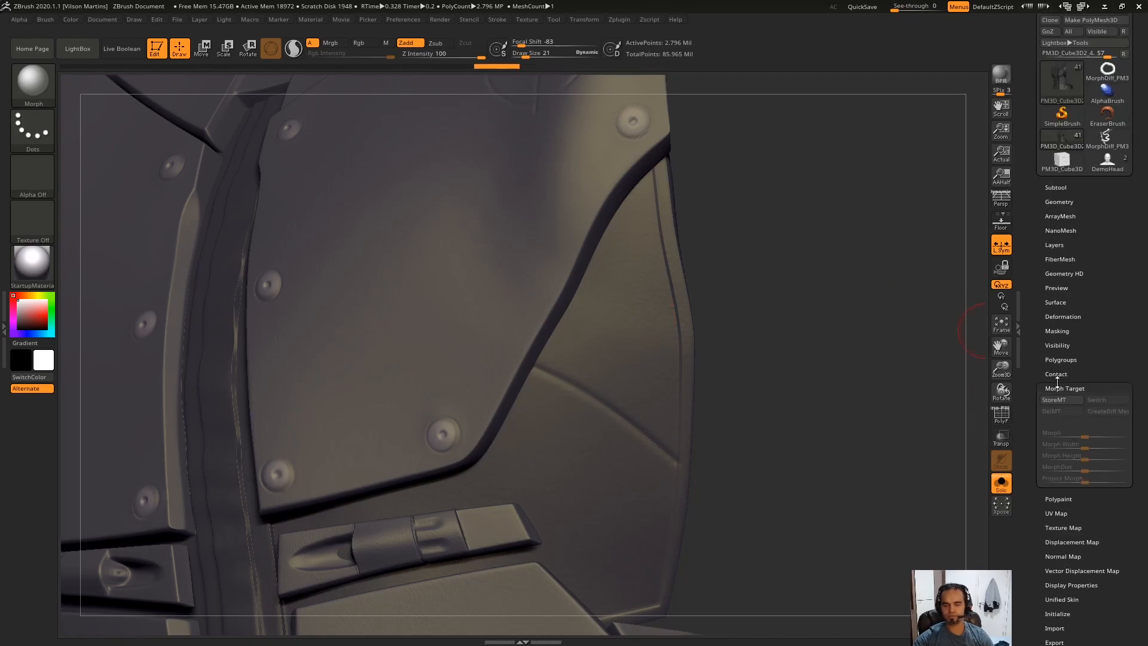
{"action": "left_click", "coordinate": [1054, 400]}
{"action": "left_click", "coordinate": [1065, 388]}
{"action": "left_click", "coordinate": [1054, 307]}
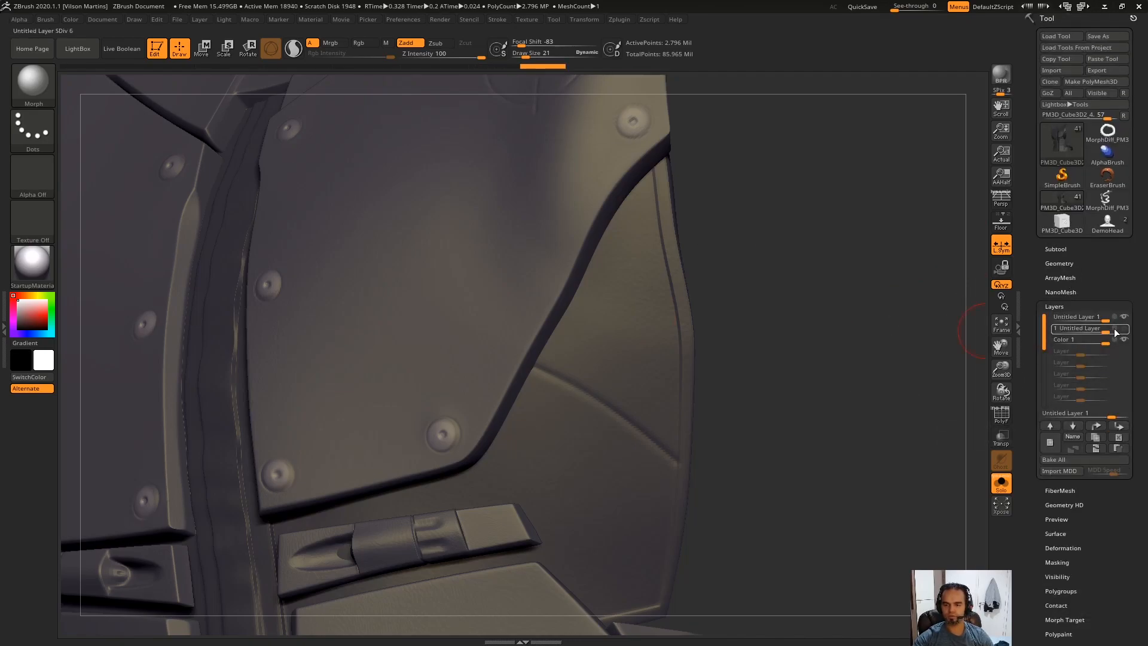
{"action": "left_click", "coordinate": [1119, 328]}
Examine the full character from the upper body down to the brick pedestal.
{"action": "mouse_move", "coordinate": [593, 188]}
{"action": "right_mouse_down", "text": "ctrl"}
{"action": "mouse_move", "coordinate": [672, 182]}
{"action": "mouse_move", "coordinate": [663, 137]}
{"action": "mouse_move", "coordinate": [479, 310]}
{"action": "mouse_move", "coordinate": [670, 263]}
{"action": "mouse_move", "coordinate": [641, 226]}
{"action": "right_mouse_up", "text": "ctrl"}
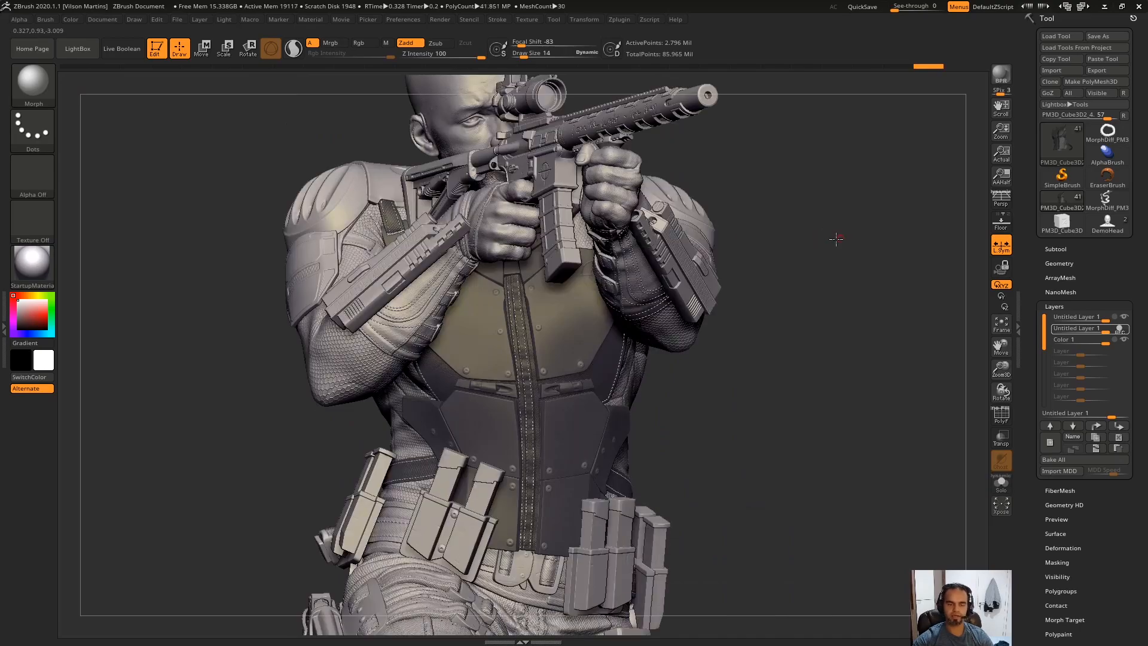
{"action": "mouse_move", "coordinate": [838, 238]}
{"action": "right_mouse_down"}
{"action": "mouse_move", "coordinate": [734, 251]}
{"action": "mouse_move", "coordinate": [650, 353]}
{"action": "mouse_move", "coordinate": [568, 374]}
{"action": "right_mouse_up"}
{"action": "right_click_drag", "start_coordinate": [706, 490], "coordinate": [705, 159], "text": "alt"}
{"action": "right_click_drag", "start_coordinate": [667, 595], "coordinate": [683, 258], "text": "alt"}
{"action": "right_click_drag", "start_coordinate": [662, 454], "coordinate": [684, 267], "text": "alt"}
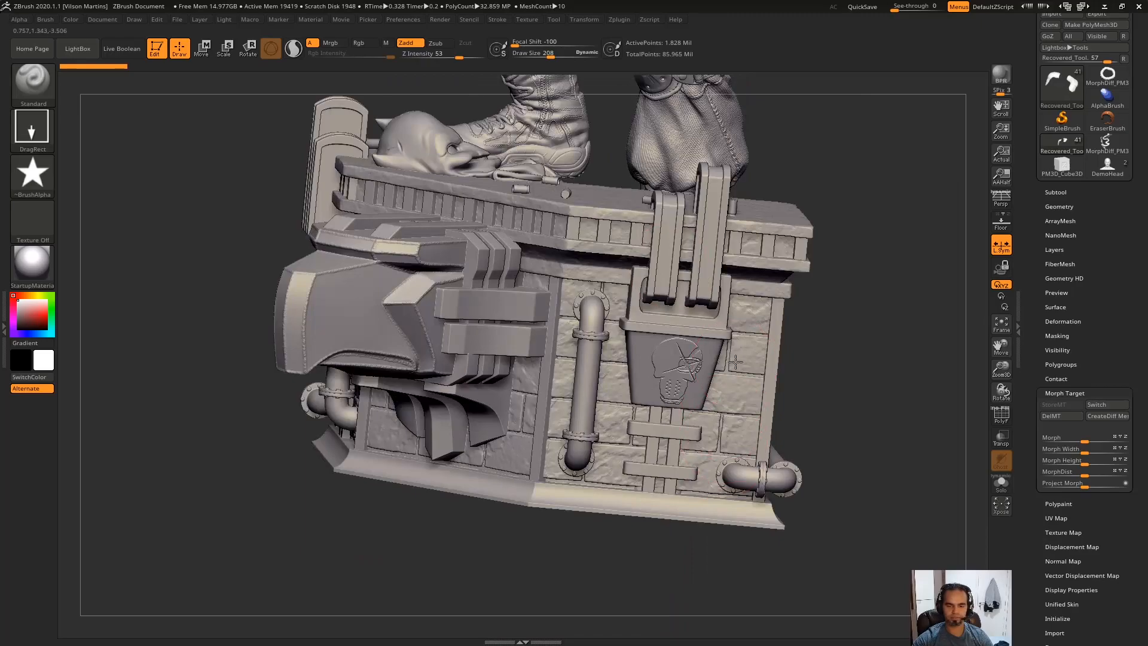
Isolate the brick pedestal and examine its polygroups and the skull bracket.
{"action": "key", "text": "alt+s"}
{"action": "mouse_move", "coordinate": [646, 343]}
{"action": "right_mouse_down"}
{"action": "mouse_move", "coordinate": [771, 287]}
{"action": "mouse_move", "coordinate": [669, 371]}
{"action": "mouse_move", "coordinate": [696, 355]}
{"action": "mouse_move", "coordinate": [641, 441]}
{"action": "mouse_move", "coordinate": [716, 326]}
{"action": "mouse_move", "coordinate": [649, 324]}
{"action": "mouse_move", "coordinate": [535, 426]}
{"action": "right_mouse_up"}
{"action": "key", "text": "shift+f"}
{"action": "key", "text": "shift+f"}
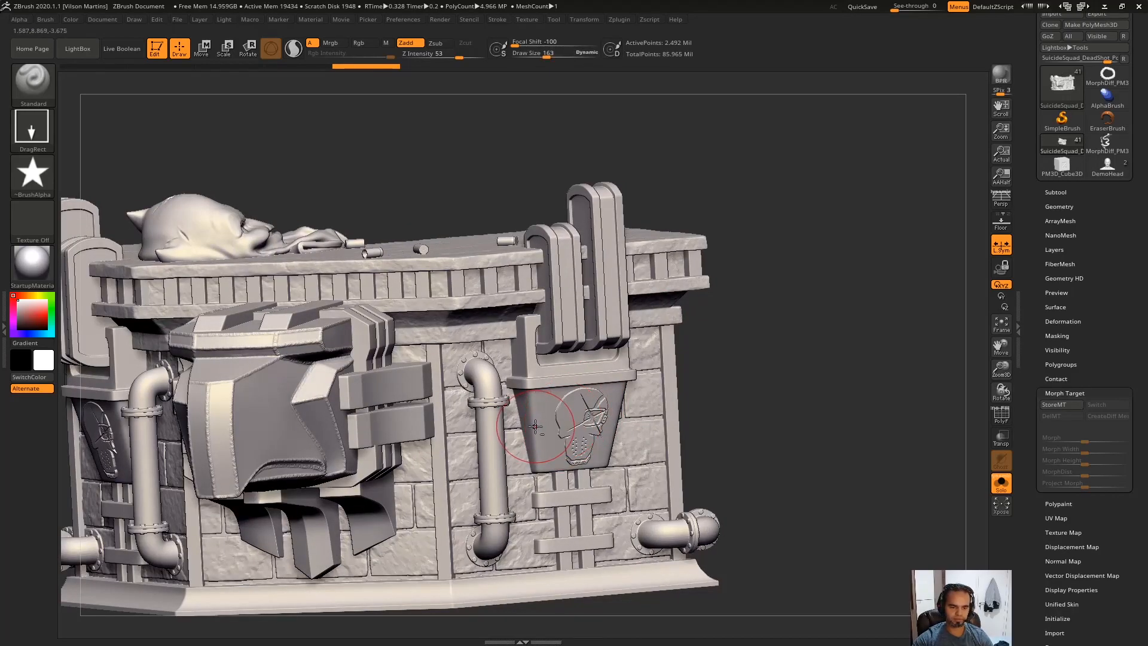
{"action": "key", "text": "shift+f"}
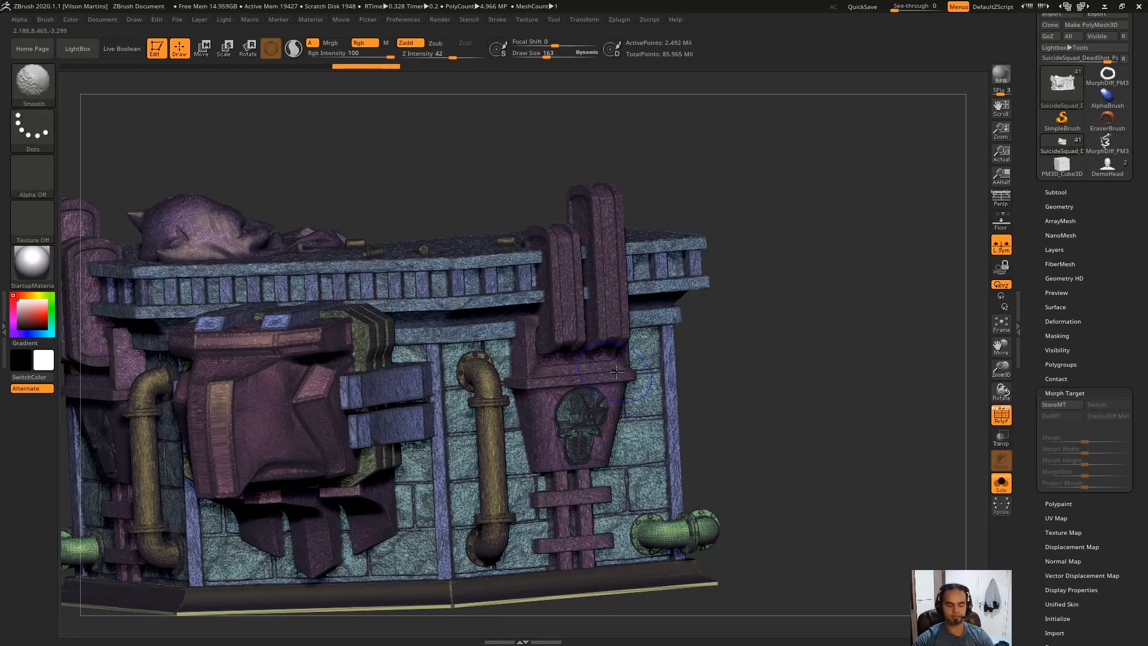
{"action": "key", "text": "shift+f"}
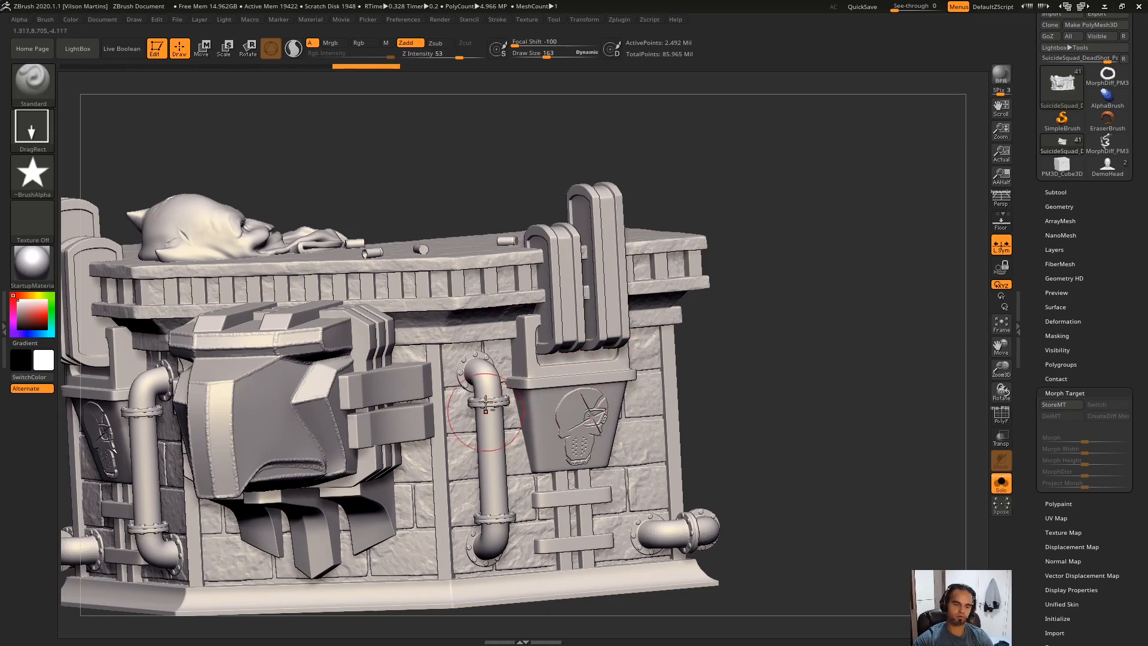
{"action": "key", "text": "alt+s"}
{"action": "right_click_drag", "start_coordinate": [569, 399], "coordinate": [558, 440], "text": "ctrl"}
{"action": "key", "text": "alt+s"}
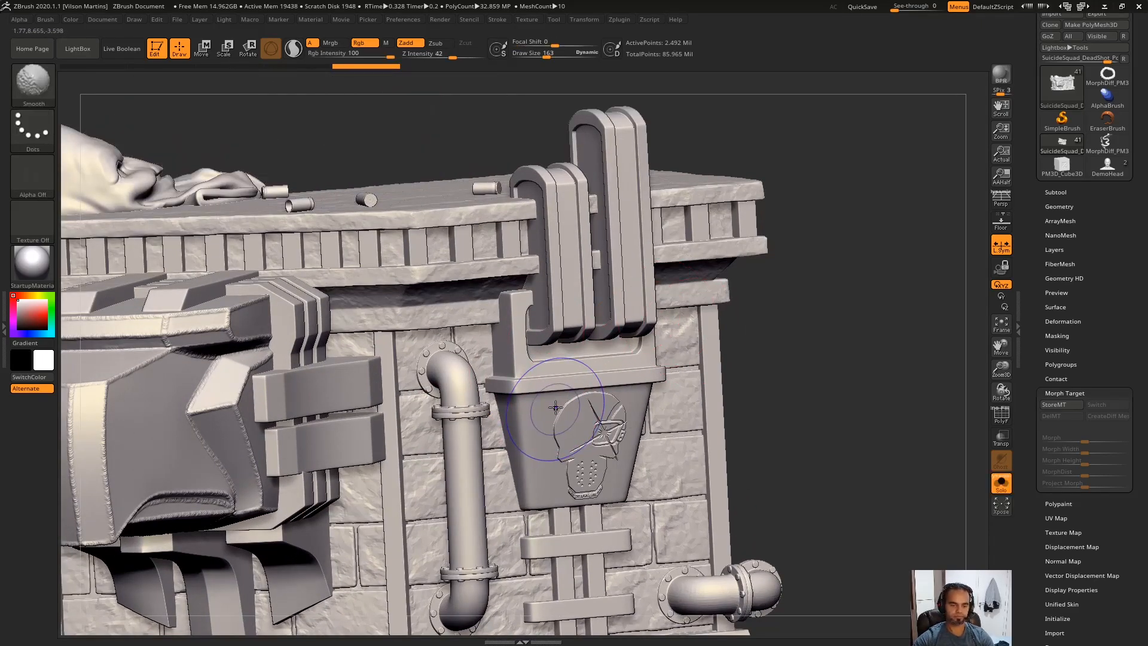
Isolate the pedestal's bracket polygroup to inspect both brackets, and show the whole pedestal again.
{"action": "key", "text": "shift+f"}
{"action": "left_click", "coordinate": [526, 421], "text": "ctrl+shift"}
{"action": "key", "text": "shift+f"}
{"action": "key", "text": "f"}
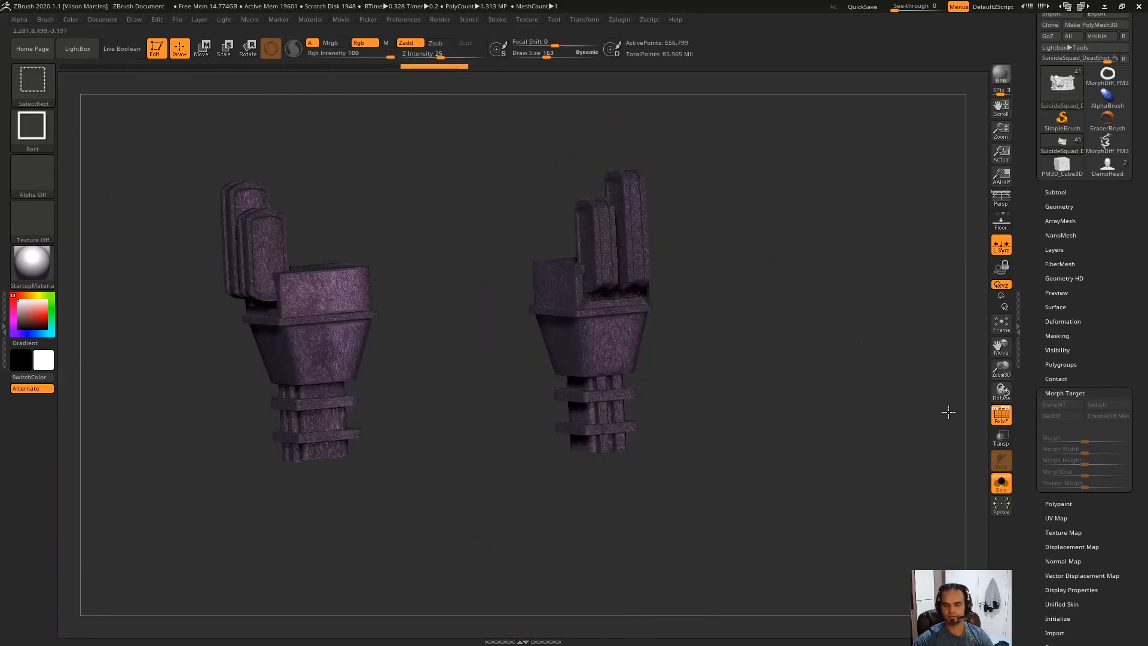
{"action": "left_click", "coordinate": [761, 298], "text": "ctrl+shift"}
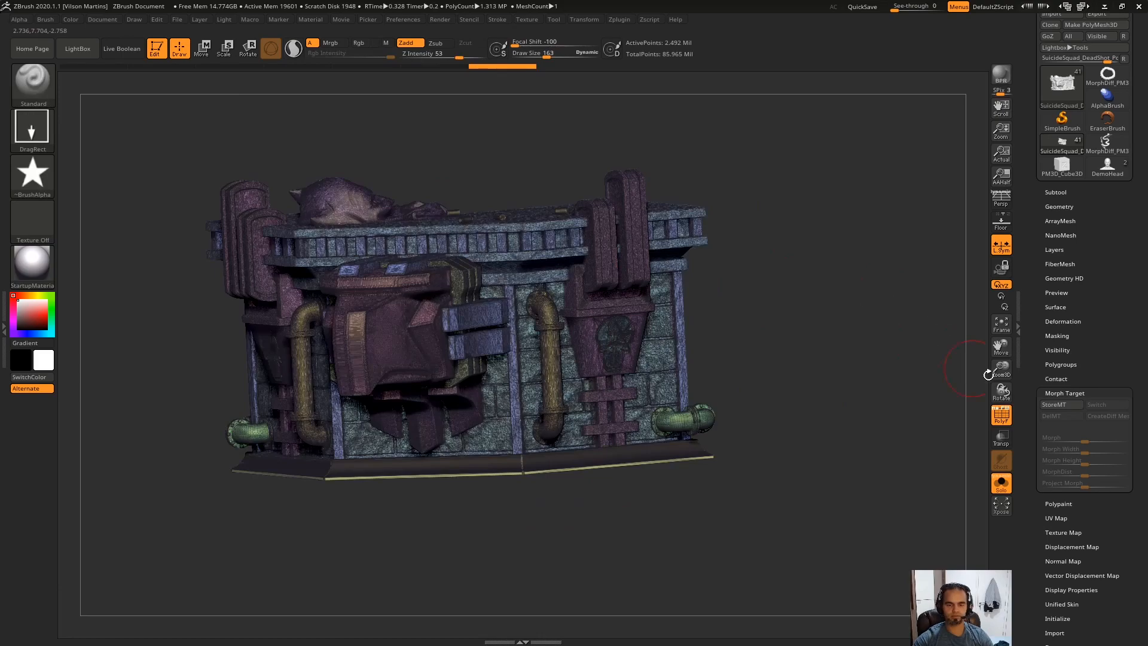
Store a morph target of the pedestal and isolate the bracket polygroup.
{"action": "left_click", "coordinate": [1055, 406]}
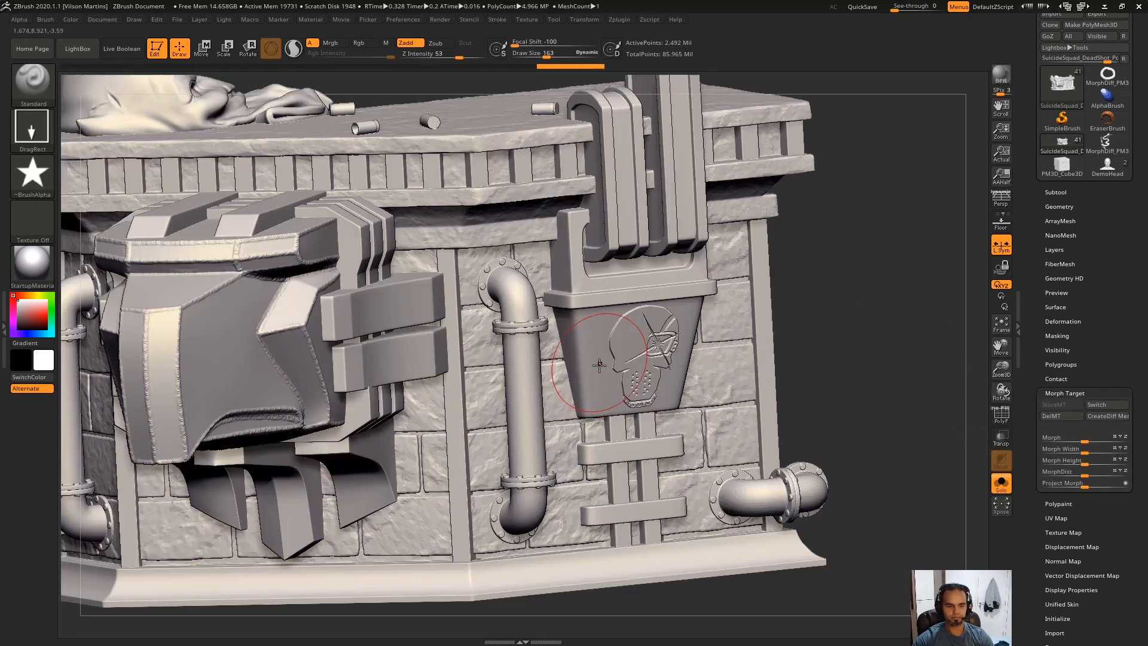
{"action": "left_click", "coordinate": [579, 338], "text": "ctrl+shift"}
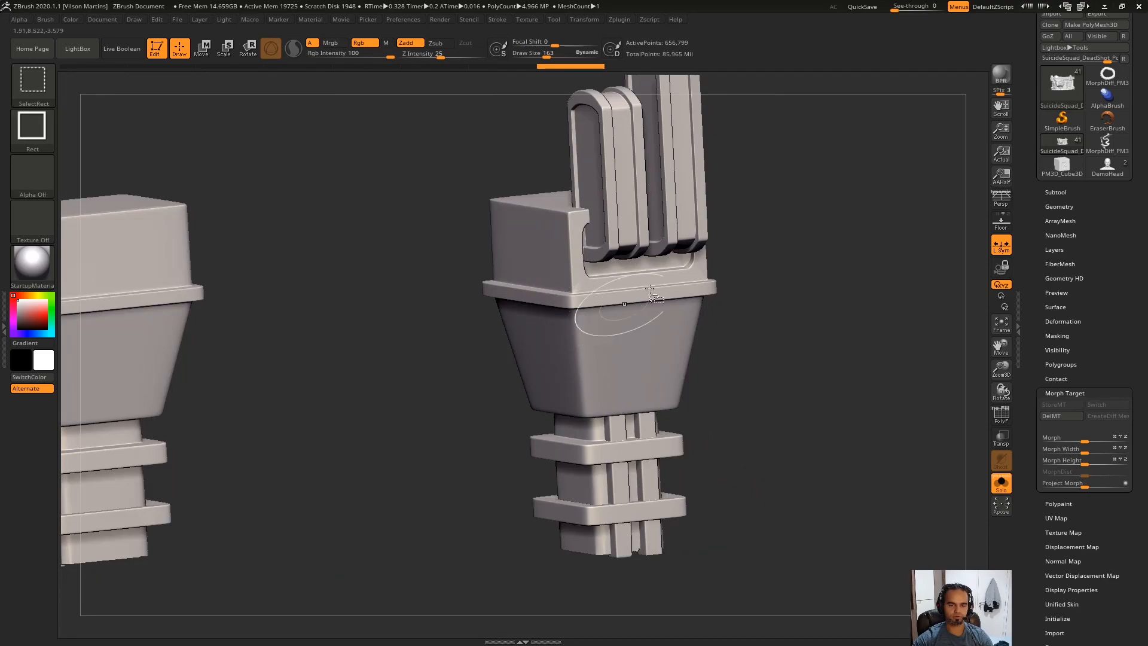
{"action": "left_click_drag", "start_coordinate": [828, 303], "coordinate": [990, 302]}
Enable surface noise on the isolated brackets, apply it to the mesh and show the complete pedestal.
{"action": "left_click", "coordinate": [1062, 305]}
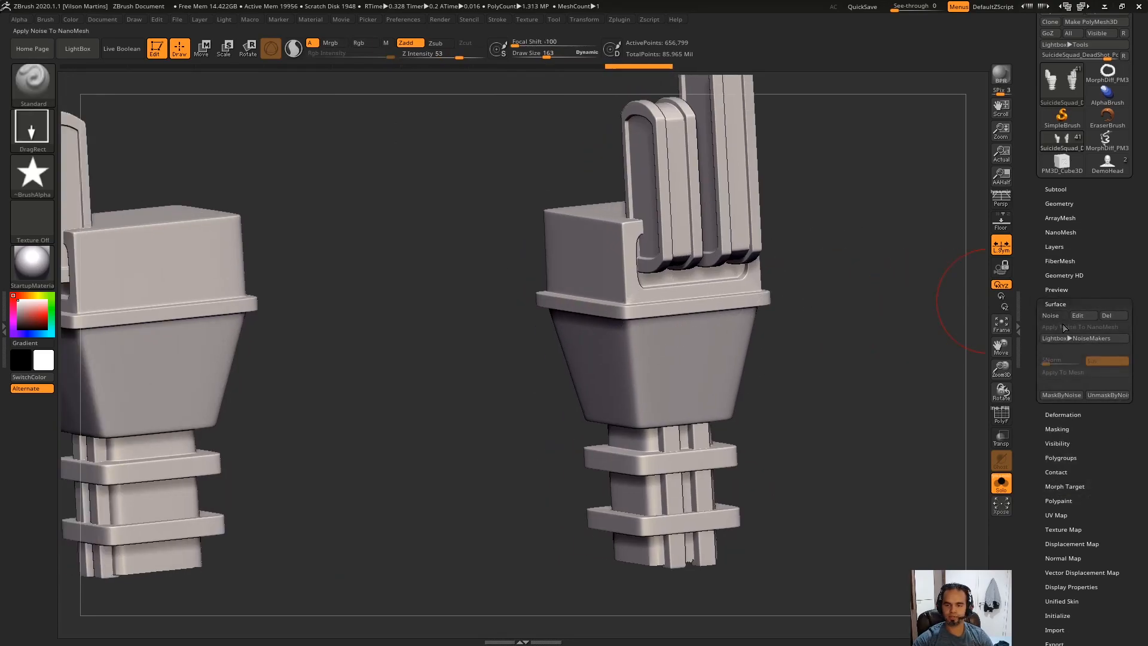
{"action": "left_click", "coordinate": [1062, 317]}
{"action": "left_click", "coordinate": [1087, 317]}
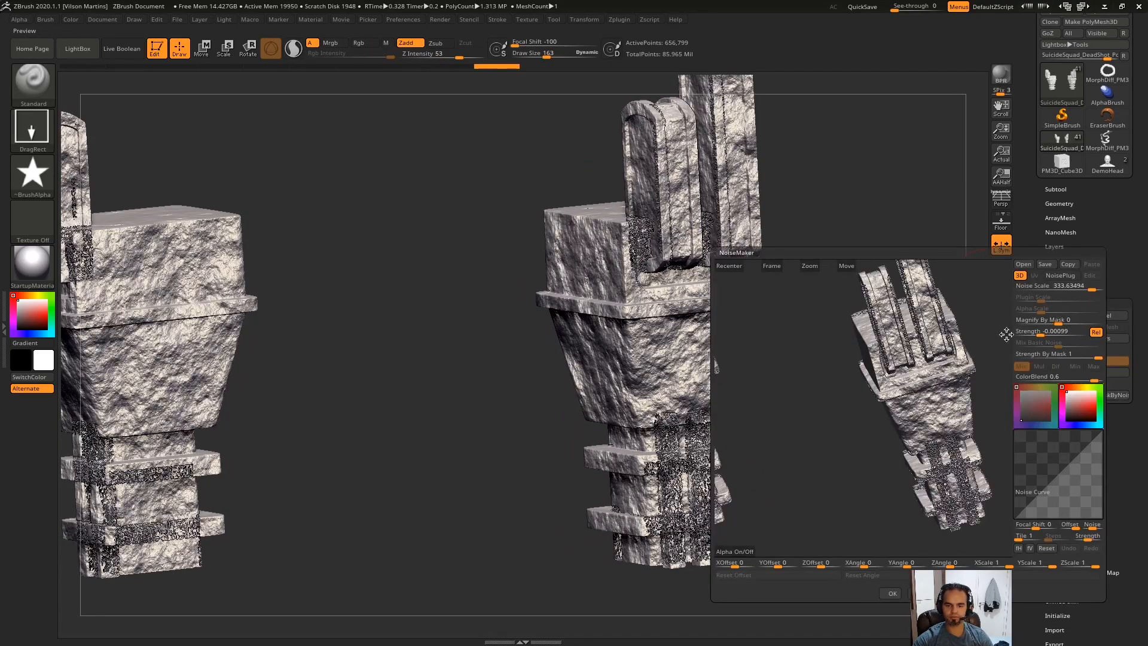
{"action": "left_click", "coordinate": [892, 593]}
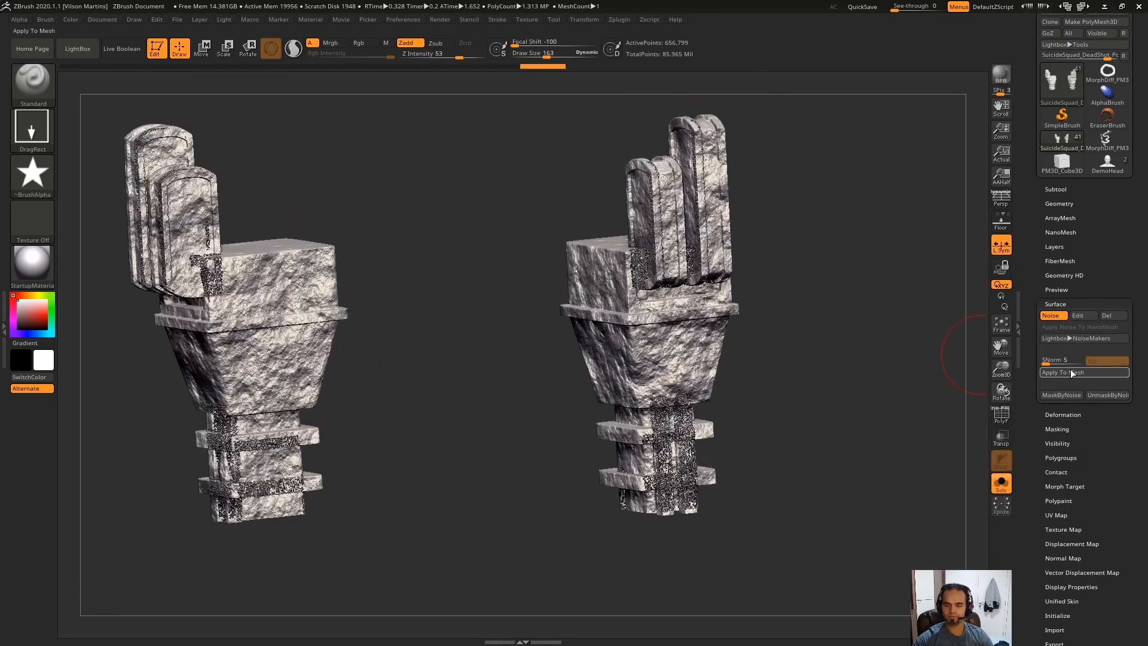
{"action": "left_click_drag", "start_coordinate": [649, 269], "coordinate": [650, 269]}
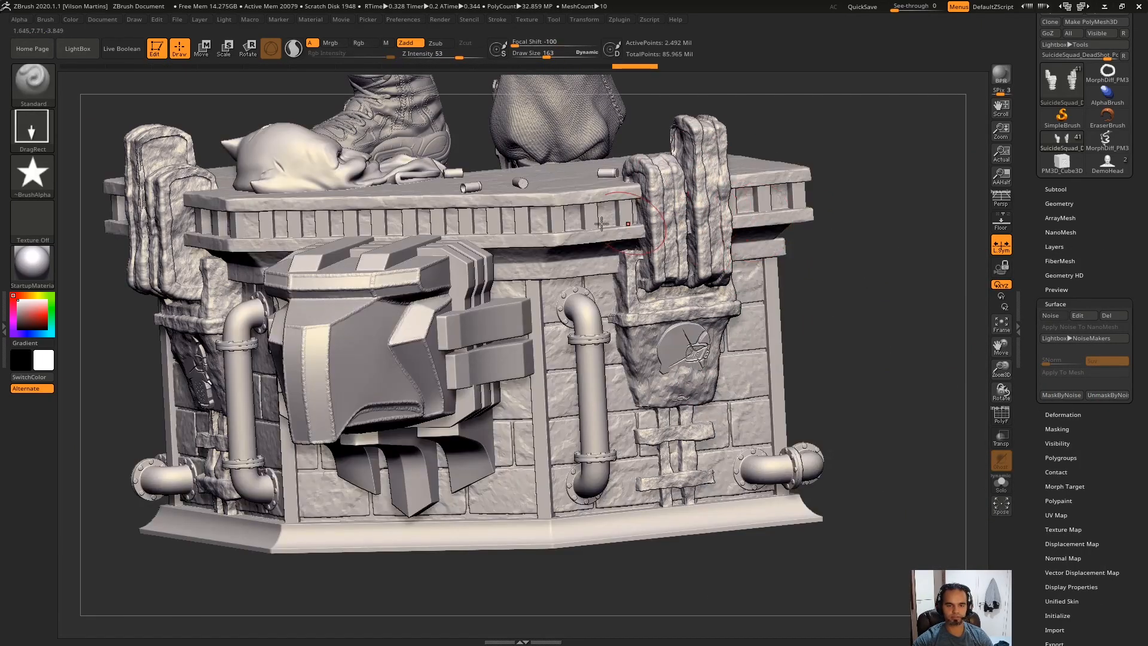
Choose the Morph brush and set Z Intensity to 61, Focal Shift to -69 and Draw Size to 124.
{"action": "left_click", "coordinate": [54, 99]}
{"action": "key", "text": "m"}
{"action": "left_click", "coordinate": [364, 282]}
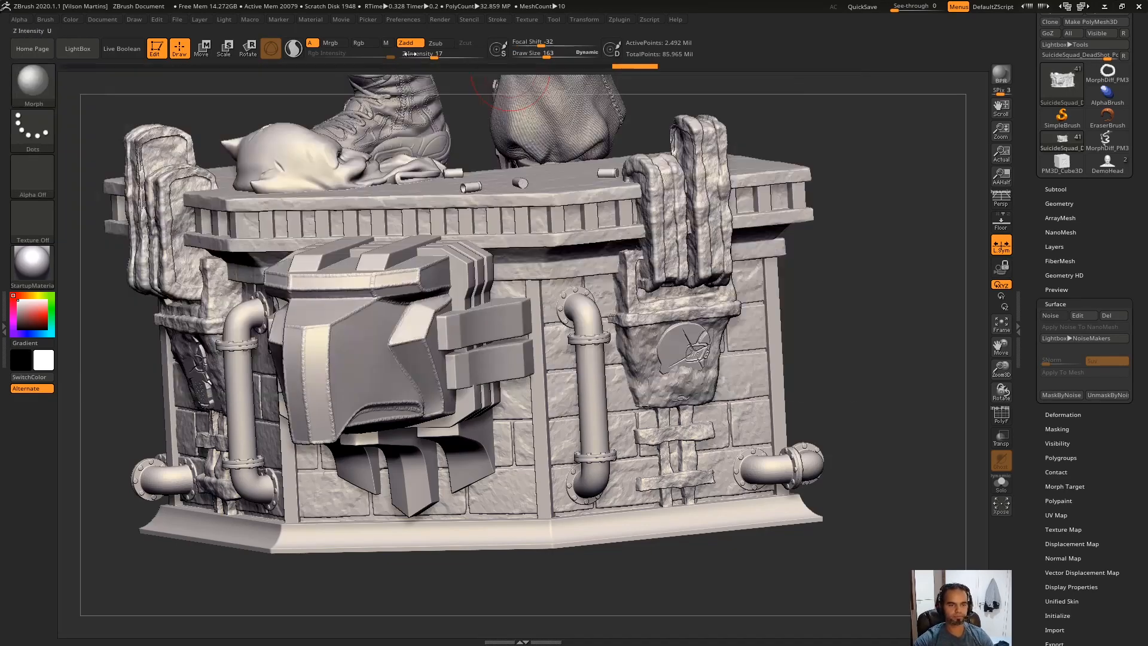
{"action": "left_click_drag", "start_coordinate": [462, 53], "coordinate": [464, 53]}
{"action": "left_click_drag", "start_coordinate": [542, 42], "coordinate": [527, 42]}
{"action": "key", "text": "s"}
{"action": "left_click_drag", "start_coordinate": [720, 152], "coordinate": [714, 151]}
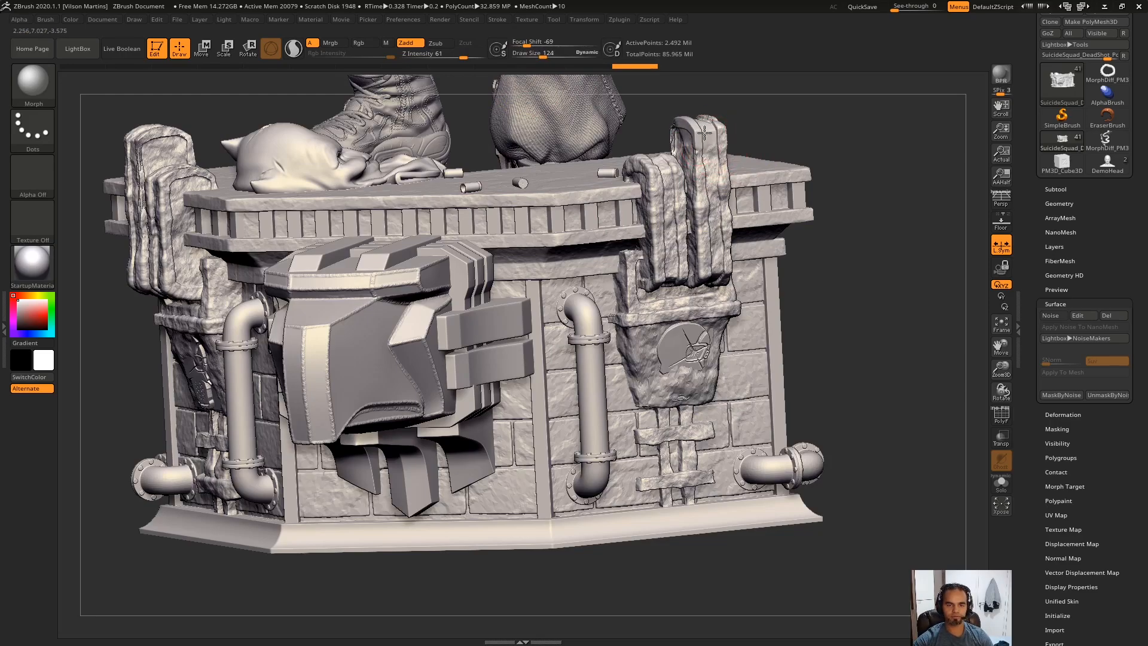
Undo the trial stroke and brush the noise off the skull bracket's upright bars with the Morph brush at Draw Size 322.
{"action": "right_click_drag", "start_coordinate": [693, 153], "coordinate": [696, 91], "text": "alt"}
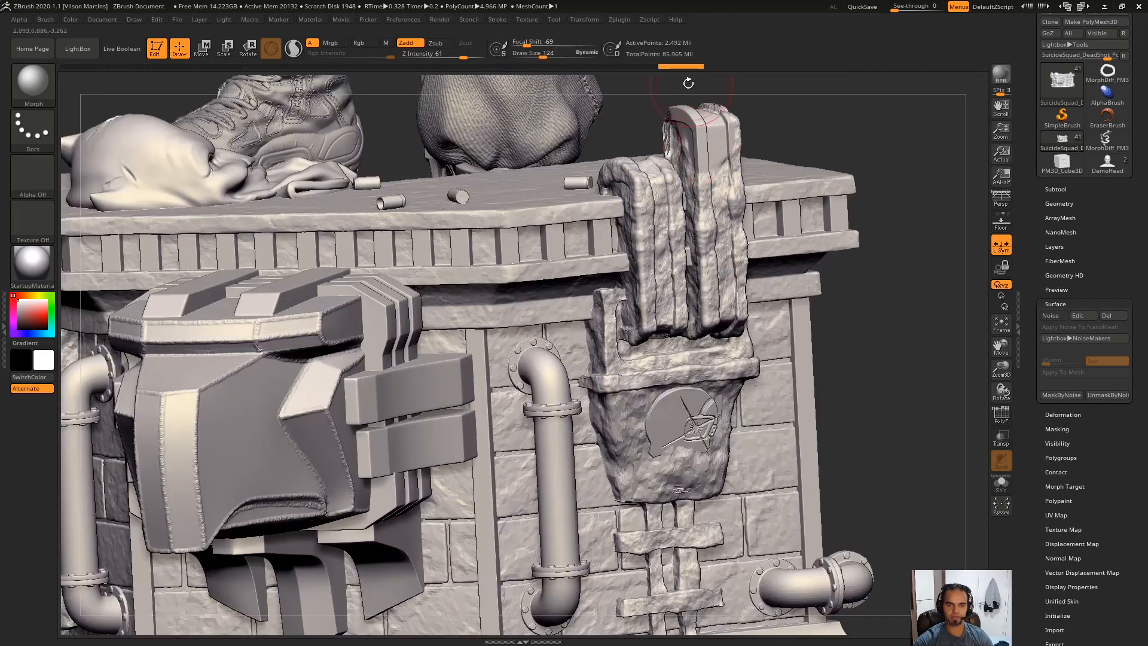
{"action": "key", "text": "ctrl"}
{"action": "key", "text": "ctrl+z"}
{"action": "key", "text": "s"}
{"action": "left_click_drag", "start_coordinate": [718, 201], "coordinate": [725, 200]}
{"action": "mouse_move", "coordinate": [715, 146]}
{"action": "left_mouse_down"}
{"action": "mouse_move", "coordinate": [717, 272]}
{"action": "mouse_move", "coordinate": [639, 208]}
{"action": "mouse_move", "coordinate": [659, 277]}
{"action": "left_mouse_up"}
{"action": "key", "text": "s"}
{"action": "mouse_move", "coordinate": [594, 310]}
{"action": "left_mouse_down"}
{"action": "mouse_move", "coordinate": [616, 352]}
{"action": "mouse_move", "coordinate": [598, 321]}
{"action": "left_mouse_up"}
{"action": "right_click_drag", "start_coordinate": [777, 240], "coordinate": [670, 287]}
{"action": "left_click_drag", "start_coordinate": [752, 158], "coordinate": [770, 146]}
{"action": "mouse_move", "coordinate": [770, 179]}
{"action": "right_mouse_down"}
{"action": "mouse_move", "coordinate": [753, 168]}
{"action": "mouse_move", "coordinate": [702, 197]}
{"action": "right_mouse_up"}
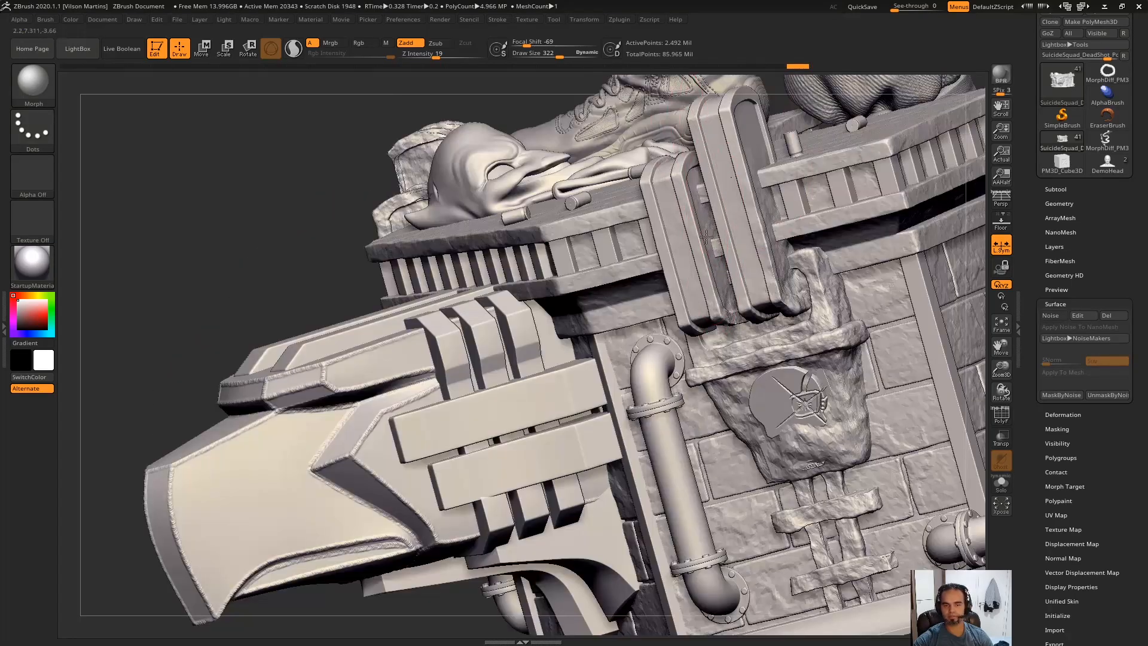
Brush the noise away from the bracket's skull plaque, rim and crossed lower straps with the Morph brush at Z Intensity 12.
{"action": "mouse_move", "coordinate": [775, 204]}
{"action": "left_mouse_down"}
{"action": "mouse_move", "coordinate": [837, 263]}
{"action": "mouse_move", "coordinate": [819, 275]}
{"action": "left_mouse_up"}
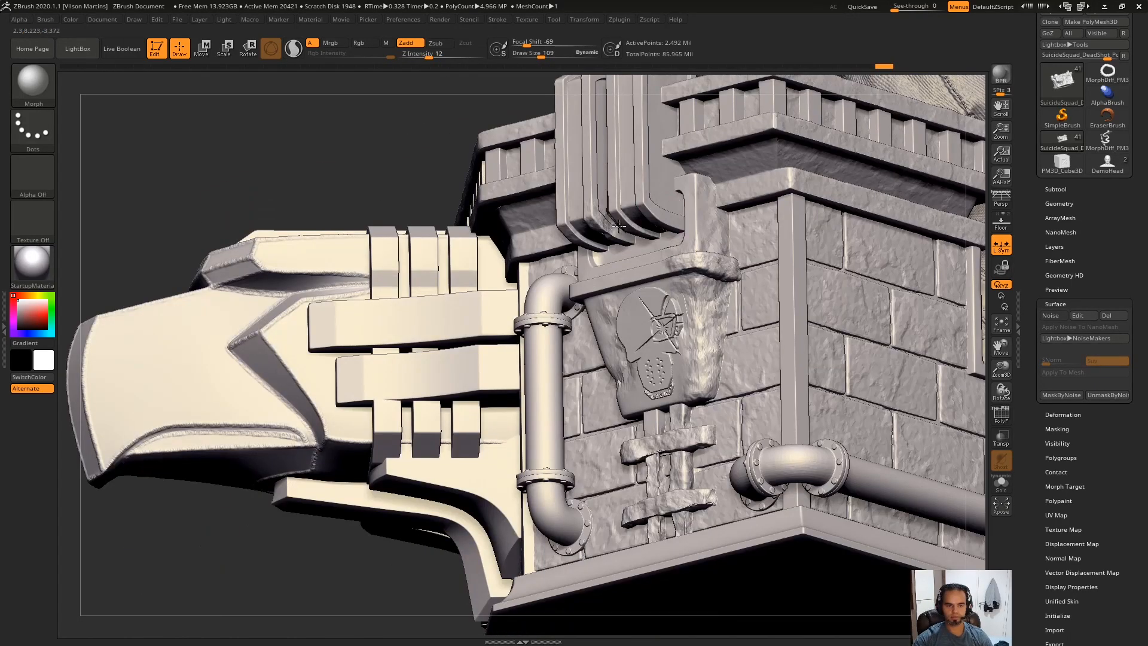
{"action": "left_click_drag", "start_coordinate": [741, 250], "coordinate": [724, 403]}
{"action": "mouse_move", "coordinate": [698, 252]}
{"action": "right_mouse_down"}
{"action": "mouse_move", "coordinate": [723, 223]}
{"action": "mouse_move", "coordinate": [724, 251]}
{"action": "right_mouse_up"}
{"action": "mouse_move", "coordinate": [699, 298]}
{"action": "left_mouse_down"}
{"action": "mouse_move", "coordinate": [705, 350]}
{"action": "mouse_move", "coordinate": [691, 386]}
{"action": "left_mouse_up"}
{"action": "right_click_drag", "start_coordinate": [682, 324], "coordinate": [601, 398]}
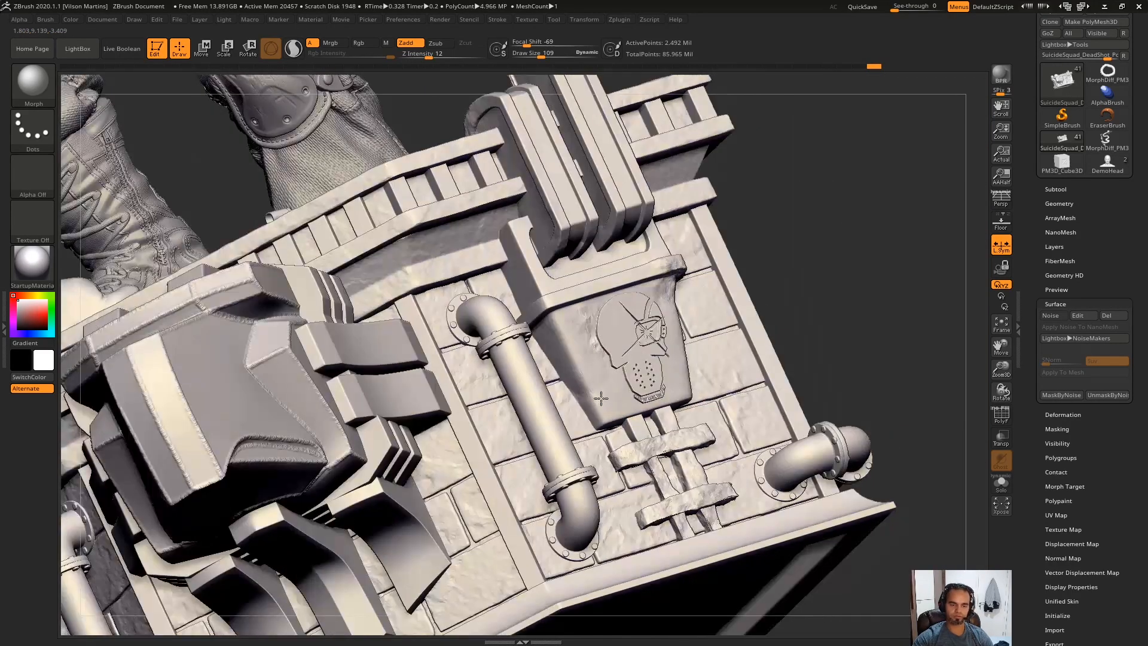
{"action": "left_click_drag", "start_coordinate": [646, 459], "coordinate": [709, 435]}
{"action": "left_click_drag", "start_coordinate": [643, 518], "coordinate": [730, 512]}
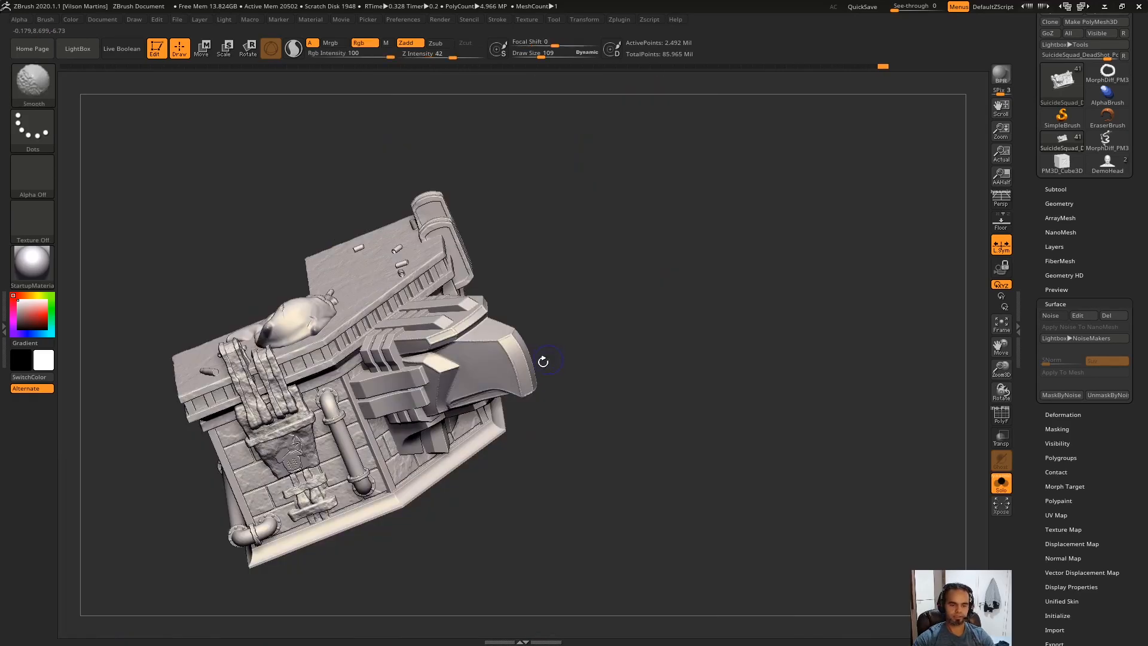
Isolate the pedestal's front beak-shaped ornament, enable surface noise on it and apply the noise to the mesh.
{"action": "key", "text": "shift+f"}
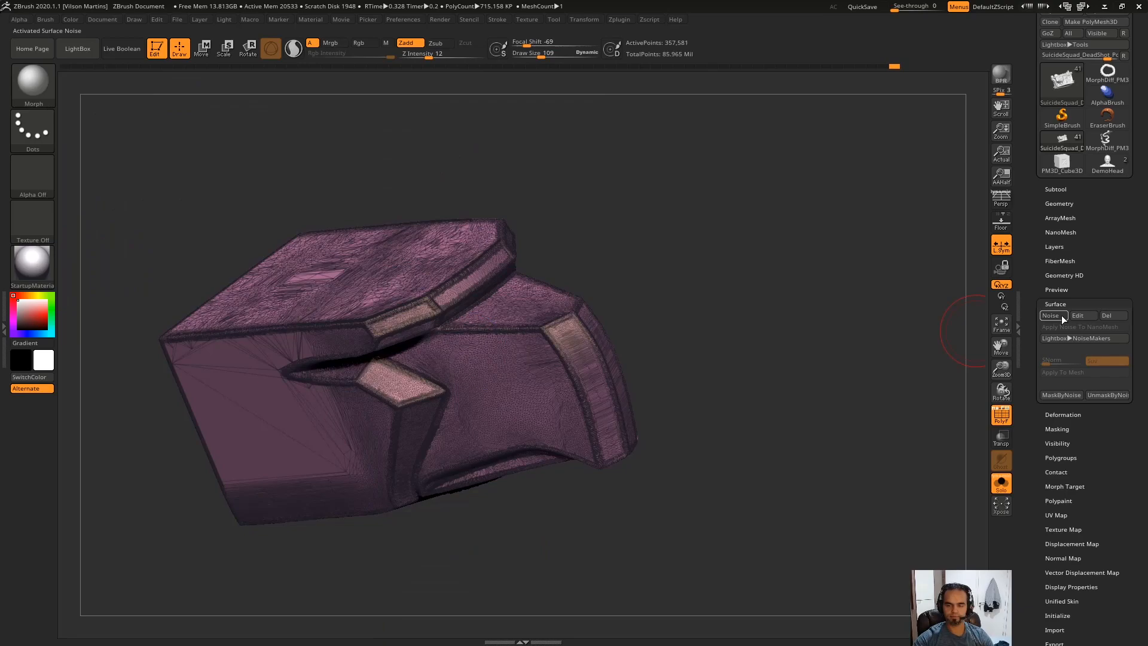
{"action": "left_click", "coordinate": [1061, 315]}
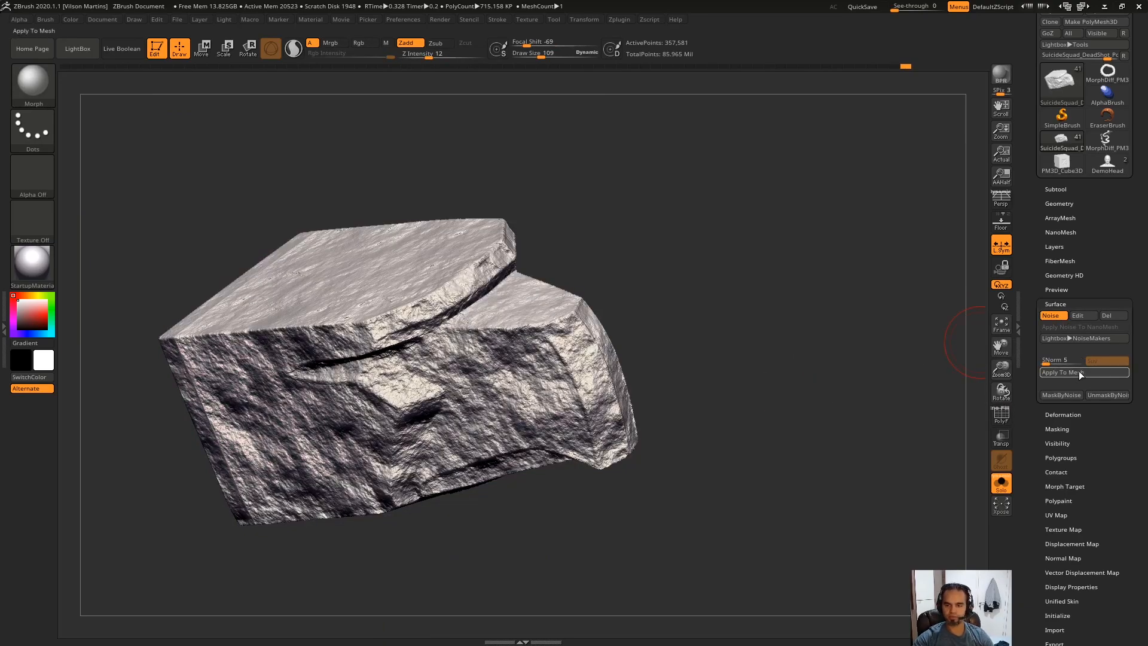
{"action": "left_click", "coordinate": [1079, 372]}
{"action": "left_click_drag", "start_coordinate": [707, 315], "coordinate": [866, 202]}
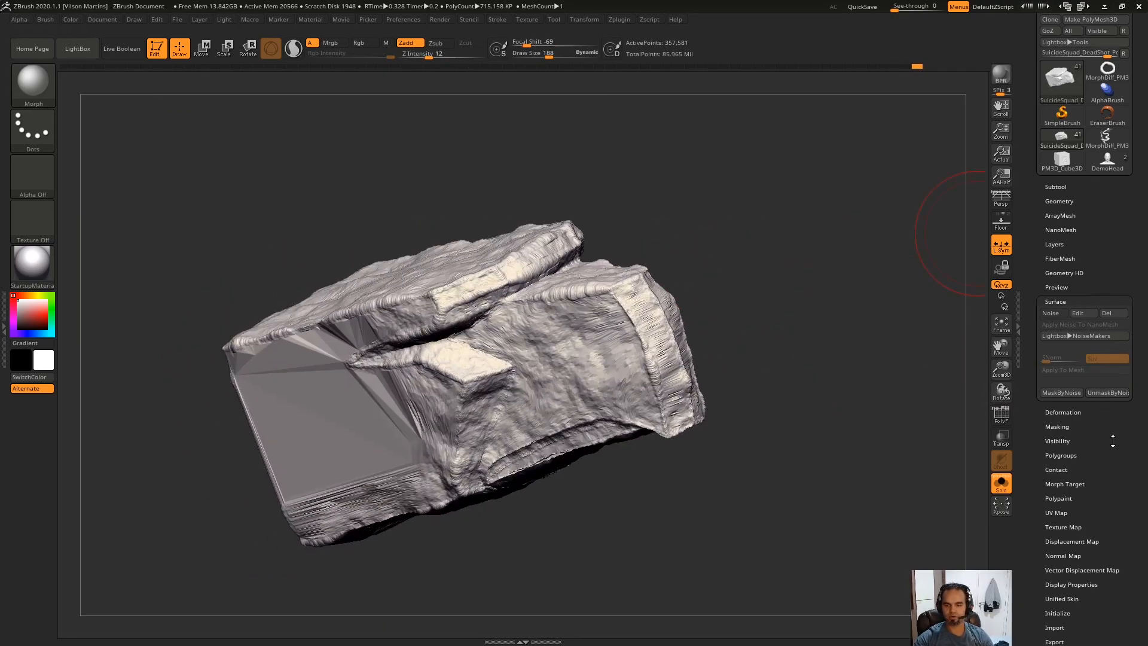
Show the complete pedestal and brush the noise off the front ornament with the Morph brush at Focal Shift -100.
{"action": "left_click", "coordinate": [843, 272], "text": "ctrl+shift"}
{"action": "key", "text": "bracketright"}
{"action": "mouse_move", "coordinate": [392, 329]}
{"action": "left_mouse_down"}
{"action": "mouse_move", "coordinate": [469, 320]}
{"action": "mouse_move", "coordinate": [487, 412]}
{"action": "mouse_move", "coordinate": [564, 312]}
{"action": "mouse_move", "coordinate": [631, 350]}
{"action": "mouse_move", "coordinate": [572, 354]}
{"action": "left_mouse_up"}
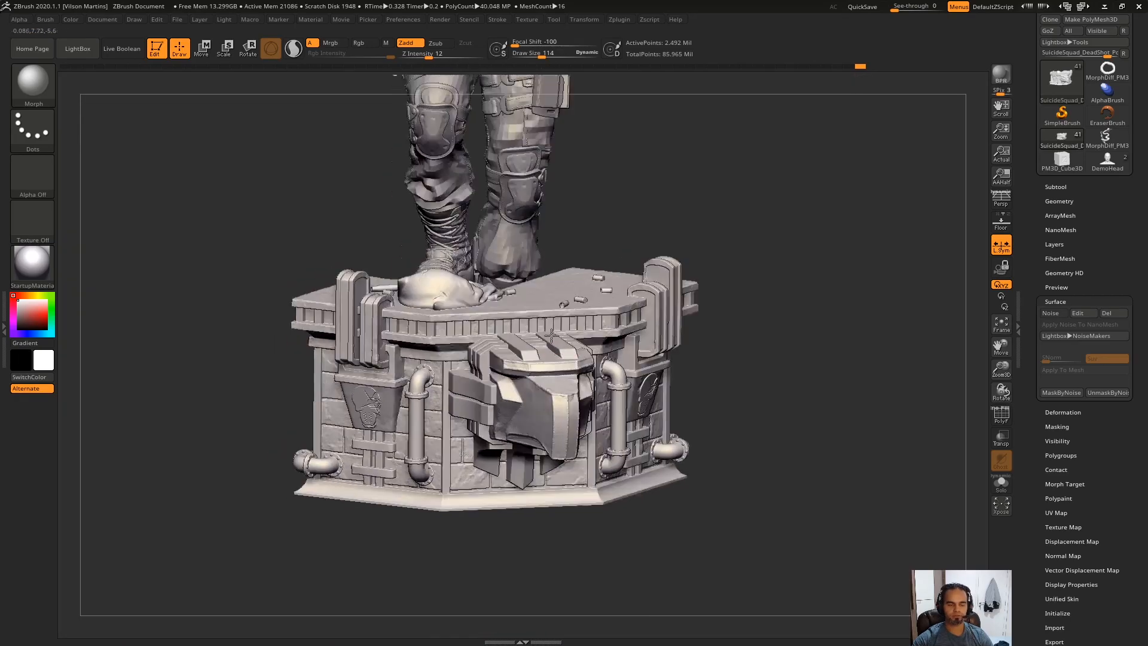
Show the complete figure on its pedestal and display the painted colours of its subtools.
{"action": "left_click_drag", "start_coordinate": [598, 335], "coordinate": [699, 338]}
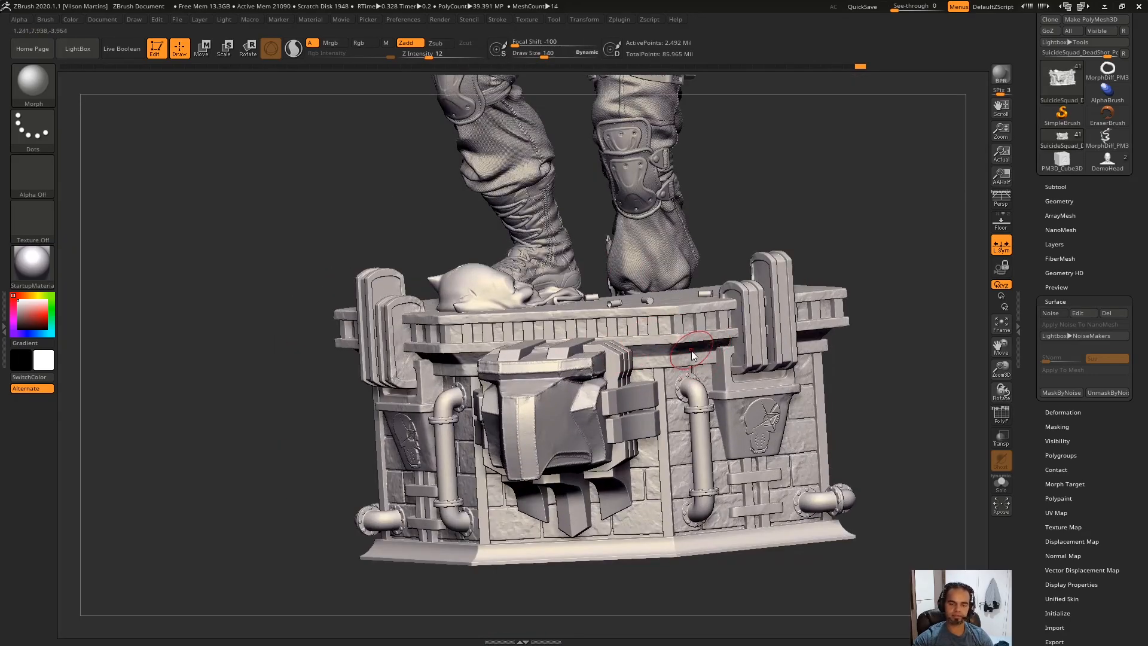
{"action": "right_click_drag", "start_coordinate": [734, 333], "coordinate": [750, 371]}
{"action": "right_click_drag", "start_coordinate": [751, 371], "coordinate": [697, 544], "text": "alt"}
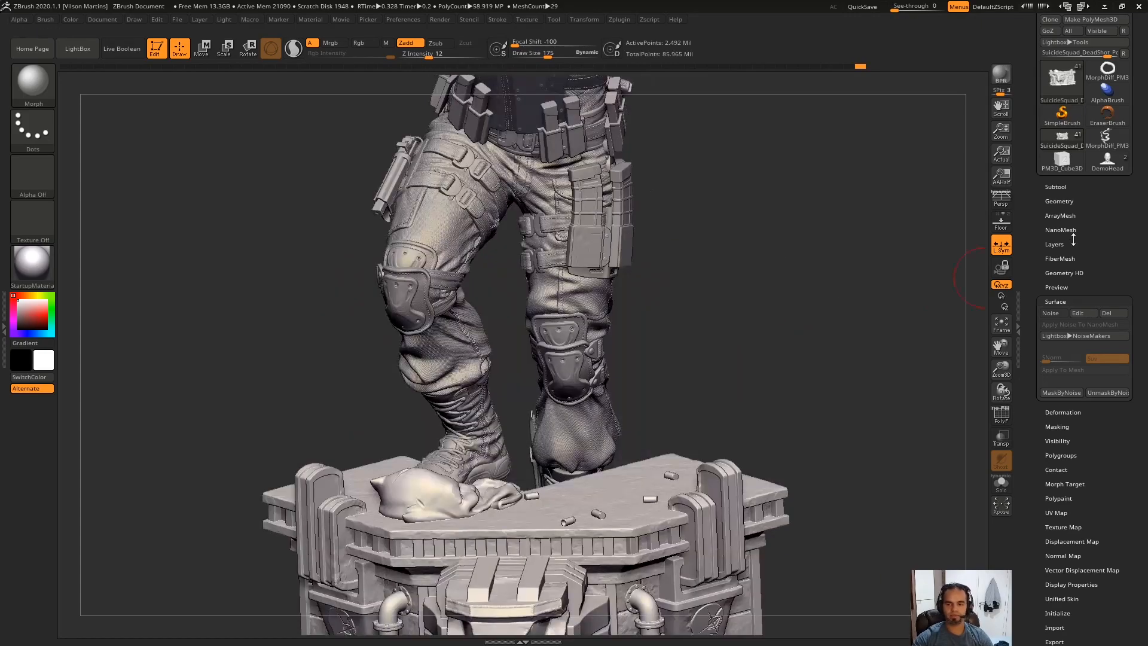
{"action": "left_click", "coordinate": [1074, 244]}
{"action": "left_click", "coordinate": [1103, 248]}
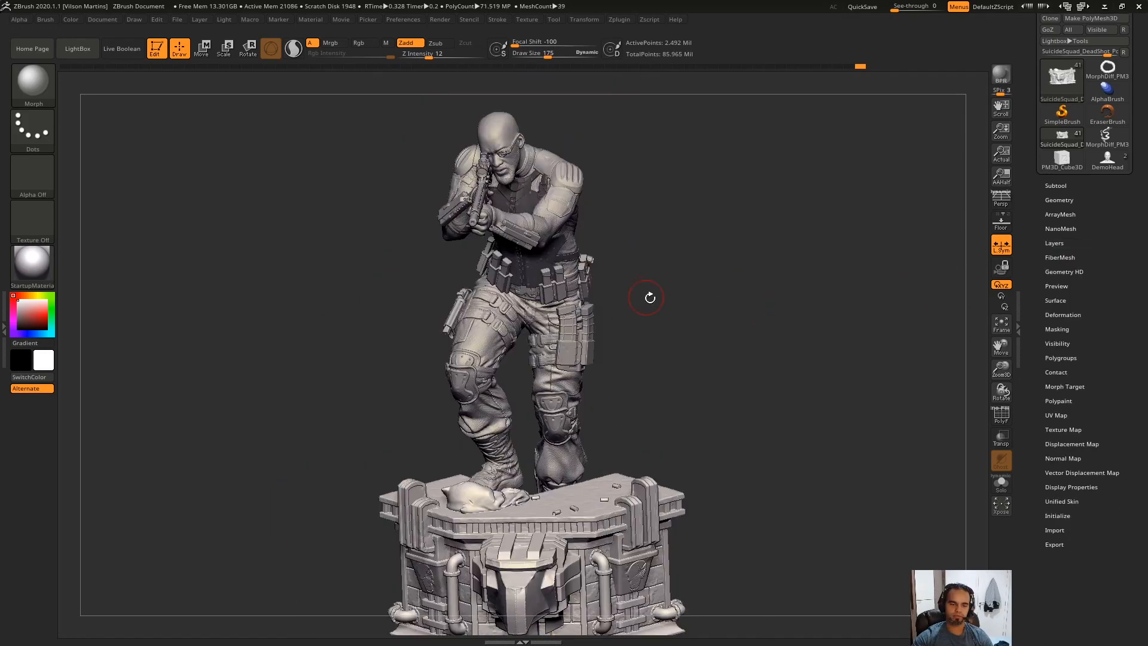
{"action": "right_click_drag", "start_coordinate": [648, 294], "coordinate": [683, 257]}
{"action": "right_click_drag", "start_coordinate": [568, 363], "coordinate": [635, 315], "text": "alt"}
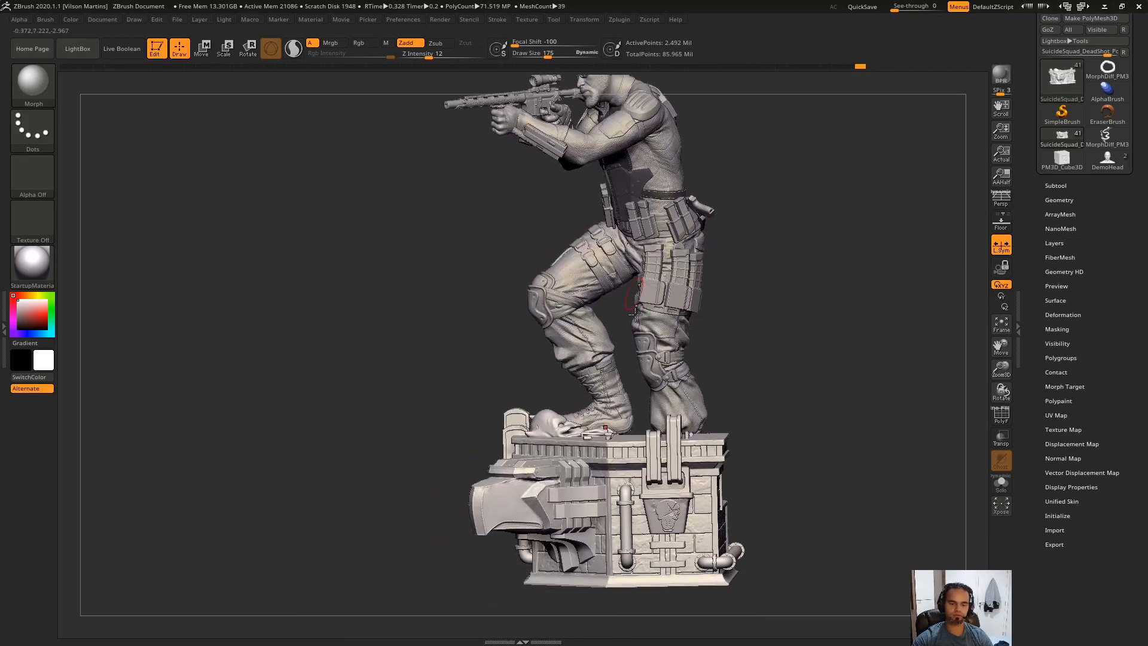
{"action": "left_click", "coordinate": [1071, 188]}
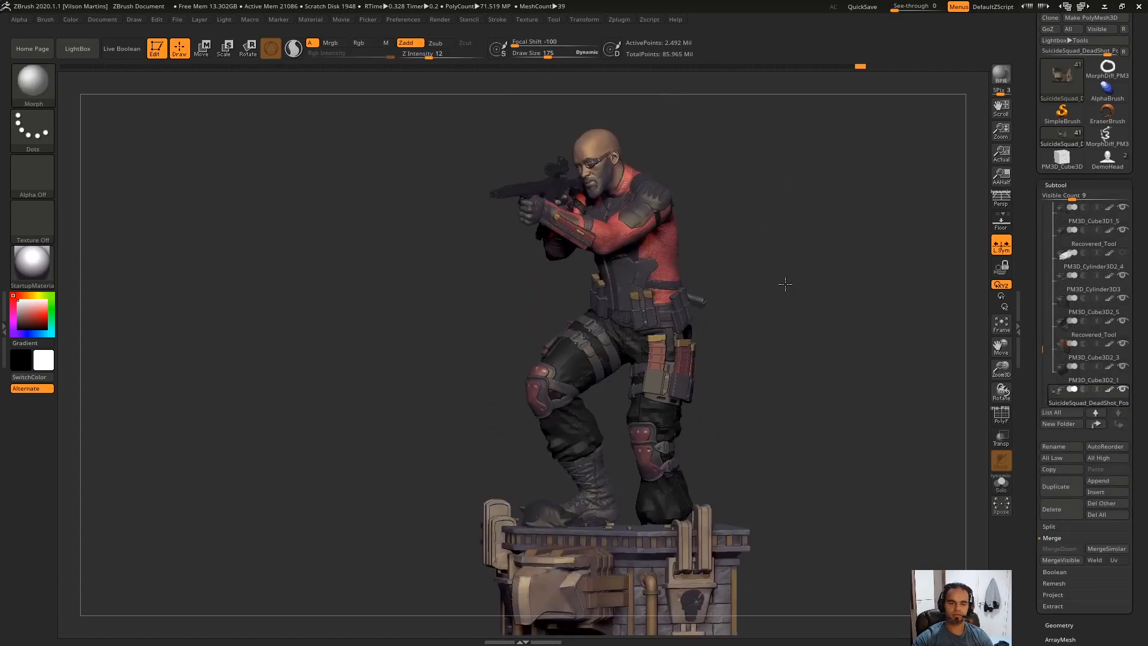
{"action": "mouse_move", "coordinate": [782, 281]}
{"action": "left_mouse_down"}
{"action": "mouse_move", "coordinate": [835, 276]}
{"action": "mouse_move", "coordinate": [894, 152]}
{"action": "left_mouse_up"}
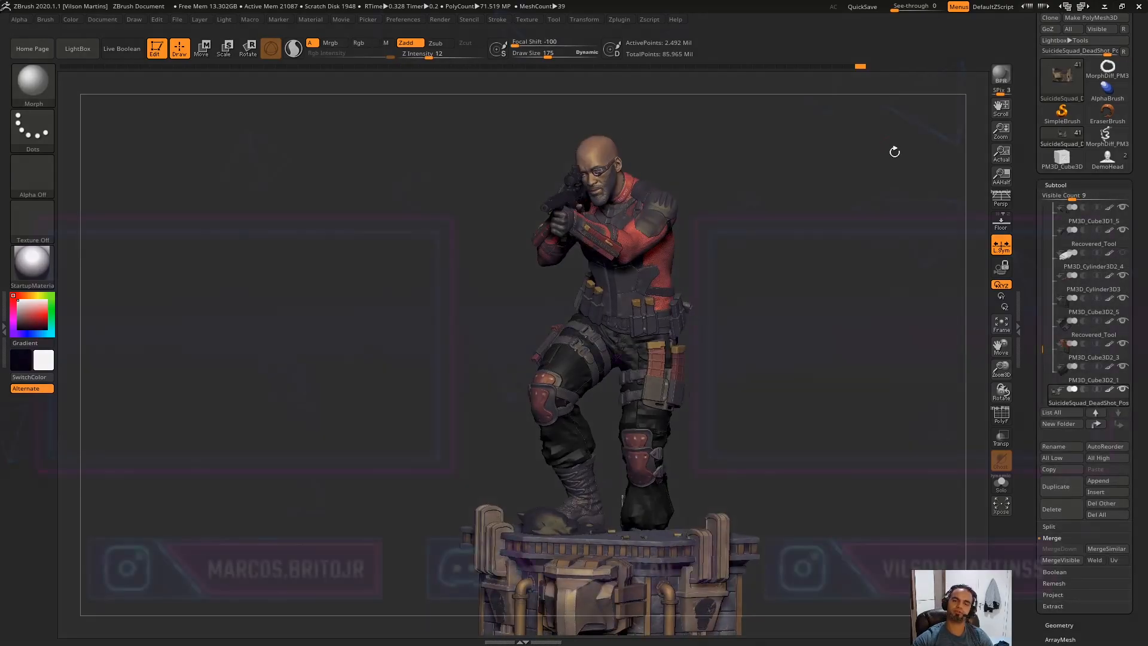